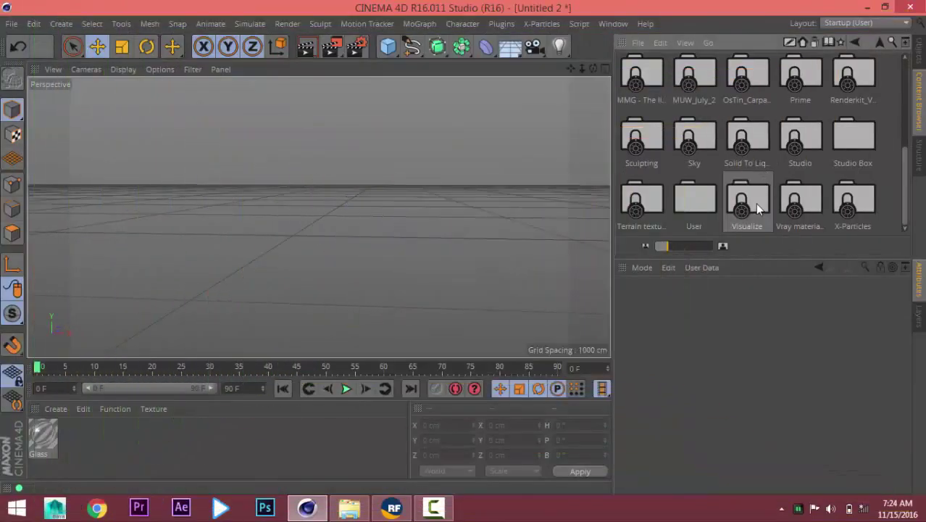
Drag Glass 11 from the Visualize > 3D Objects > glass presets into the viewport
{"action": "double_click", "coordinate": [749, 197]}
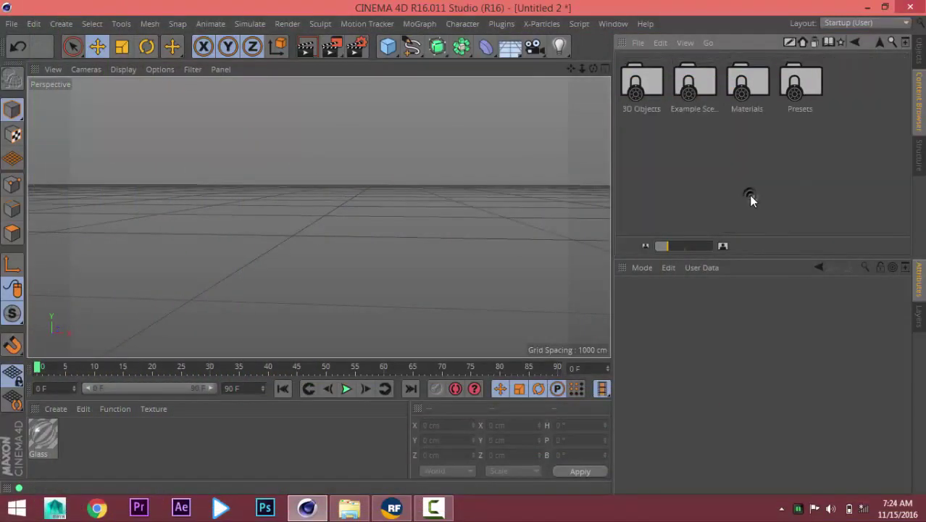
{"action": "double_click", "coordinate": [648, 86]}
{"action": "double_click", "coordinate": [873, 85]}
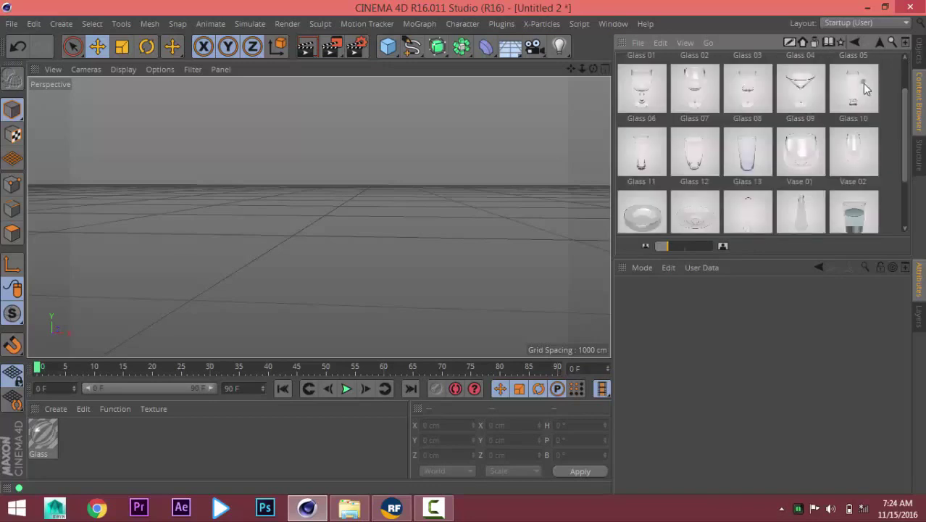
{"action": "left_click_drag", "start_coordinate": [658, 200], "coordinate": [481, 219]}
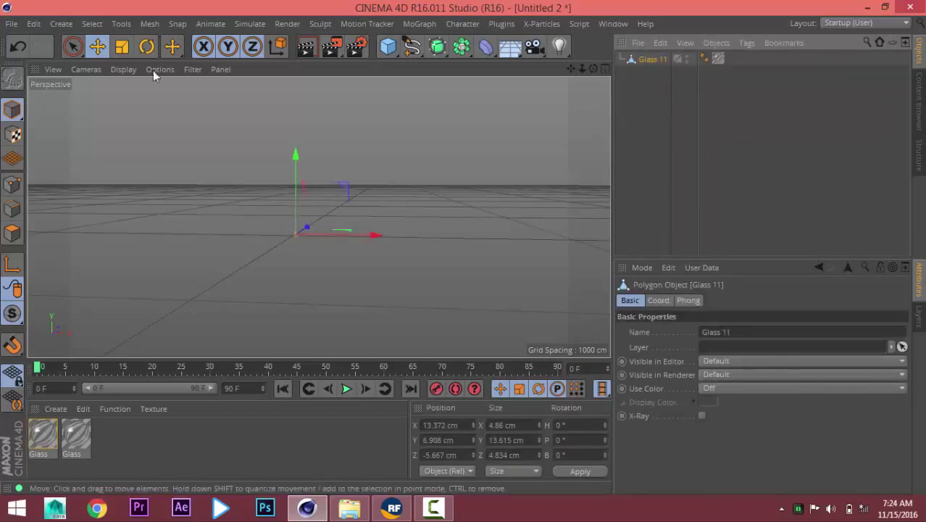
Scale Glass 11 up to about 220 × 617 × 219 cm
{"action": "left_click", "coordinate": [121, 47]}
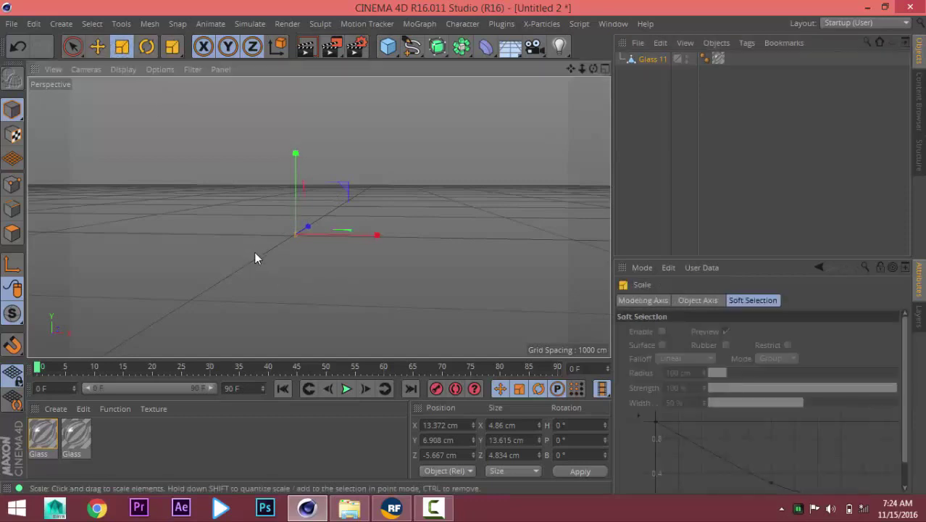
{"action": "left_click_drag", "start_coordinate": [254, 252], "coordinate": [377, 249]}
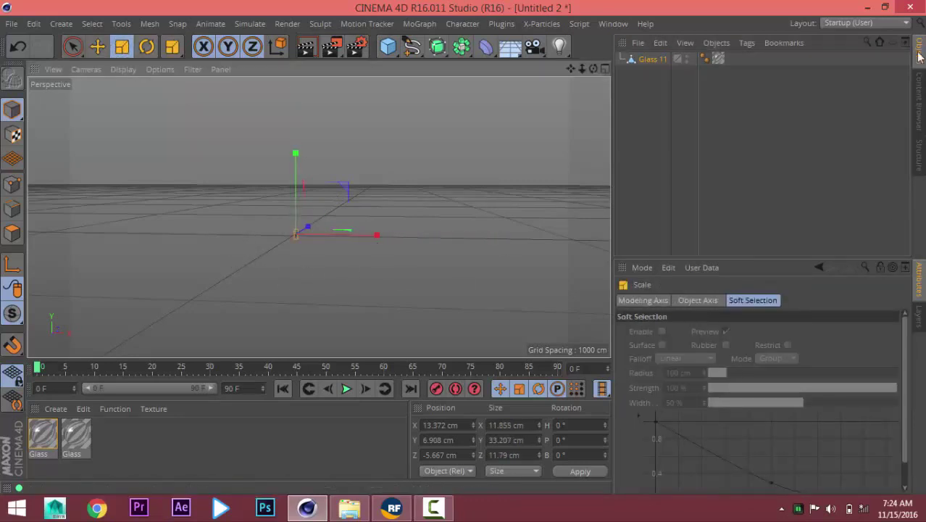
{"action": "left_click", "coordinate": [652, 60]}
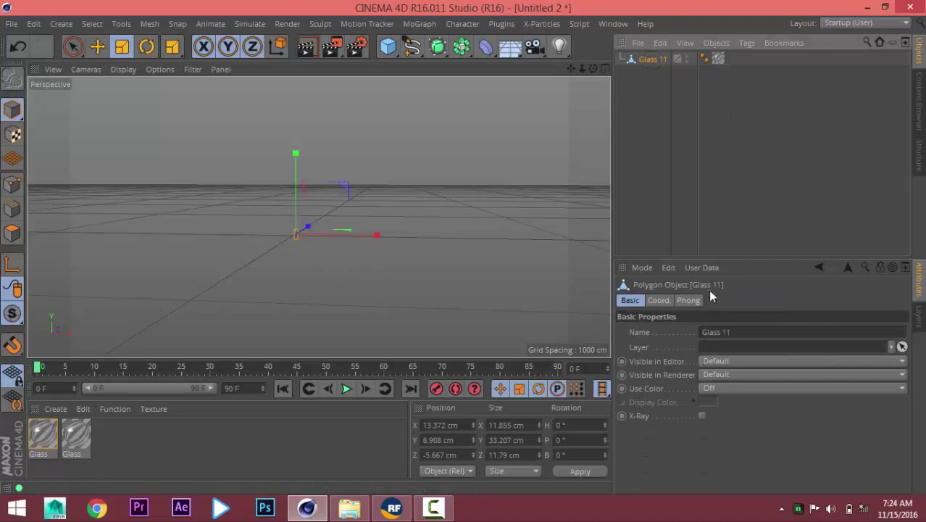
{"action": "left_click_drag", "start_coordinate": [176, 259], "coordinate": [464, 304]}
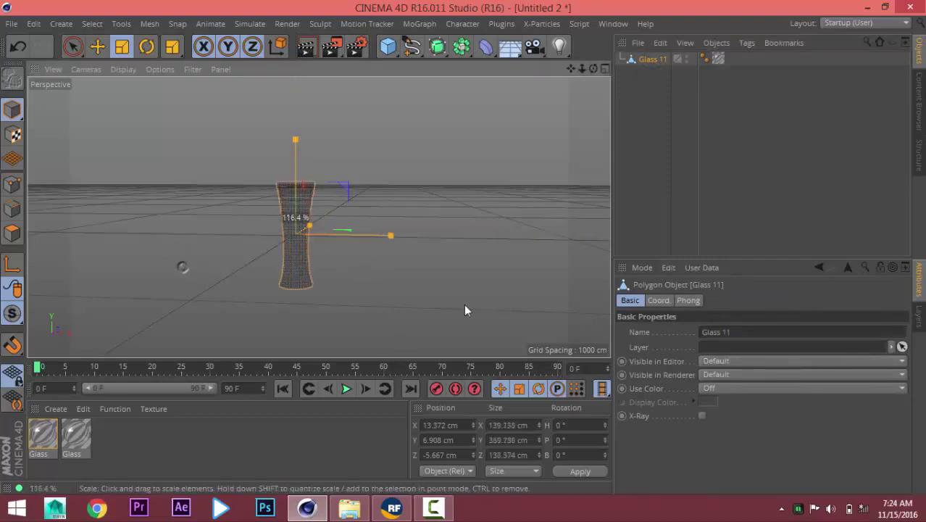
{"action": "left_click_drag", "start_coordinate": [462, 236], "coordinate": [448, 236]}
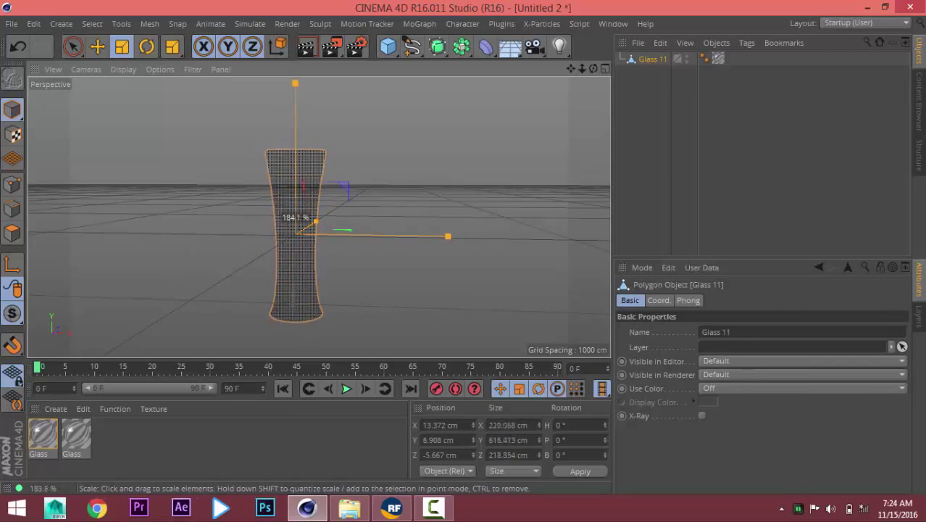
{"action": "left_click_drag", "start_coordinate": [448, 236], "coordinate": [449, 237]}
Delete Glass 11's Texture tag so the glass material is removed
{"action": "left_click", "coordinate": [97, 47]}
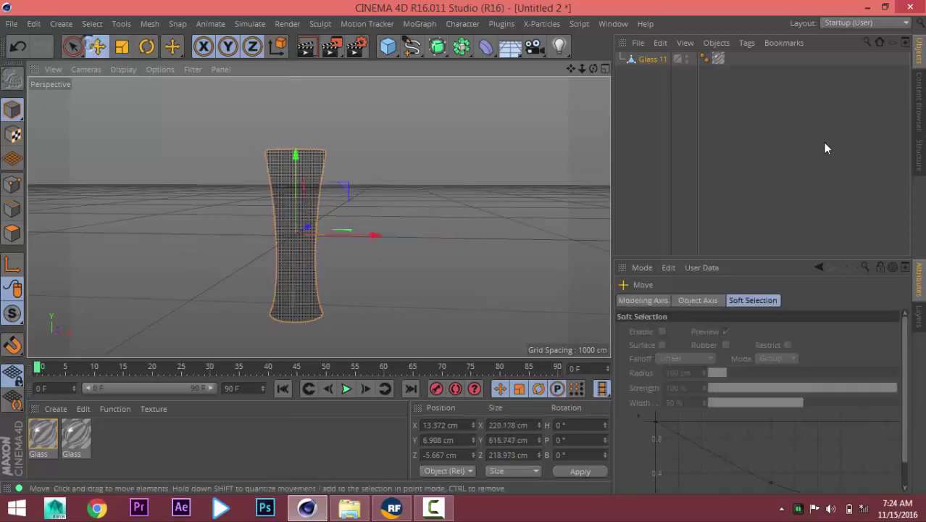
{"action": "left_click", "coordinate": [704, 58]}
{"action": "left_click", "coordinate": [718, 58]}
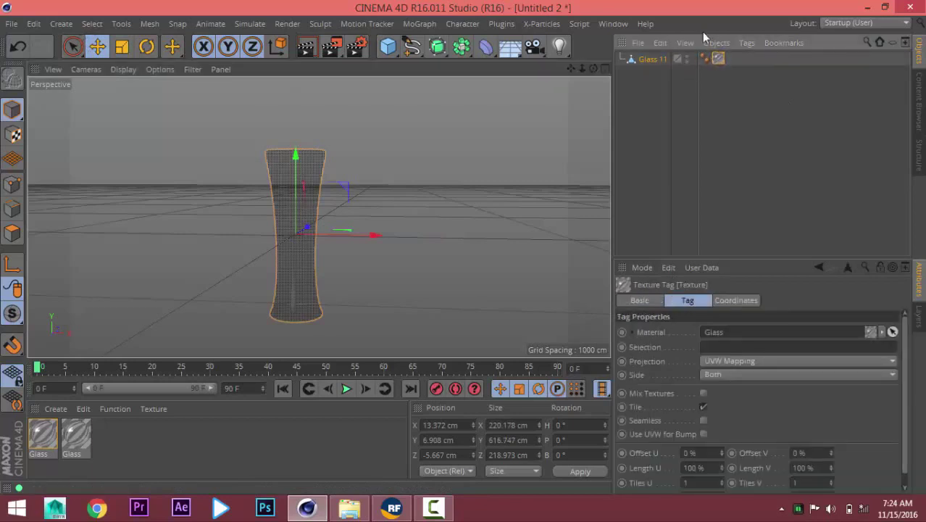
{"action": "key", "text": "Delete"}
In the Front view, move Glass 11 up to Y ≈ 310 cm so its base rests on the grid
{"action": "middle_click_drag", "start_coordinate": [287, 280], "coordinate": [361, 252], "text": "alt"}
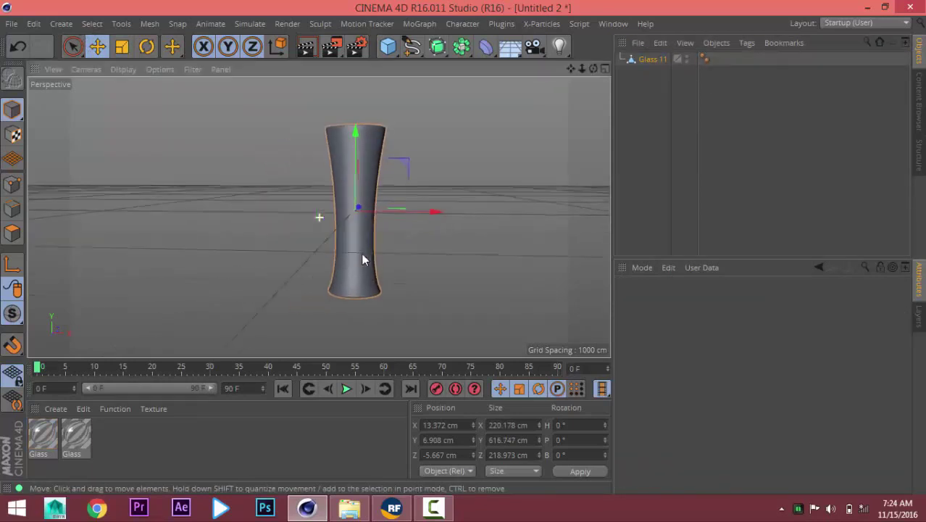
{"action": "middle_click", "coordinate": [359, 268]}
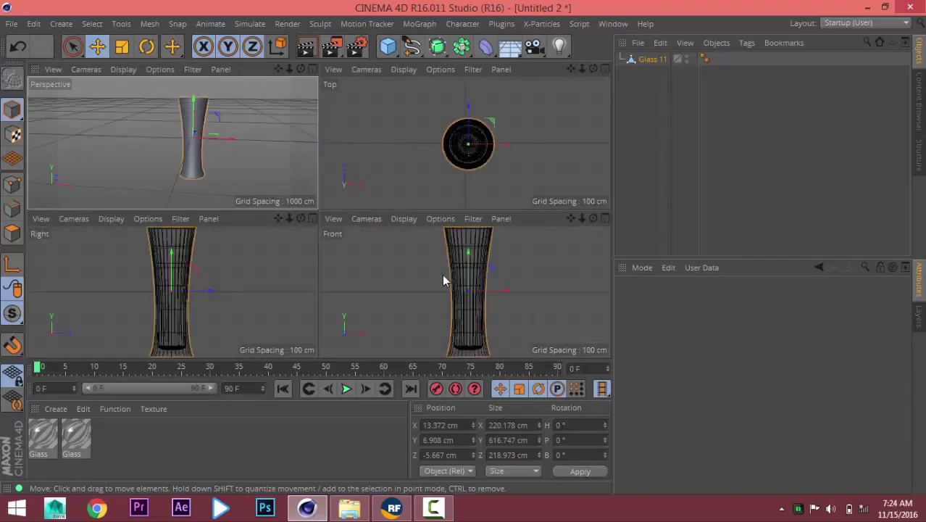
{"action": "middle_click", "coordinate": [443, 274]}
{"action": "scroll", "coordinate": [391, 273], "scroll_direction": "down", "scroll_amount": 2}
{"action": "scroll", "coordinate": [392, 273], "scroll_direction": "down", "scroll_amount": 1}
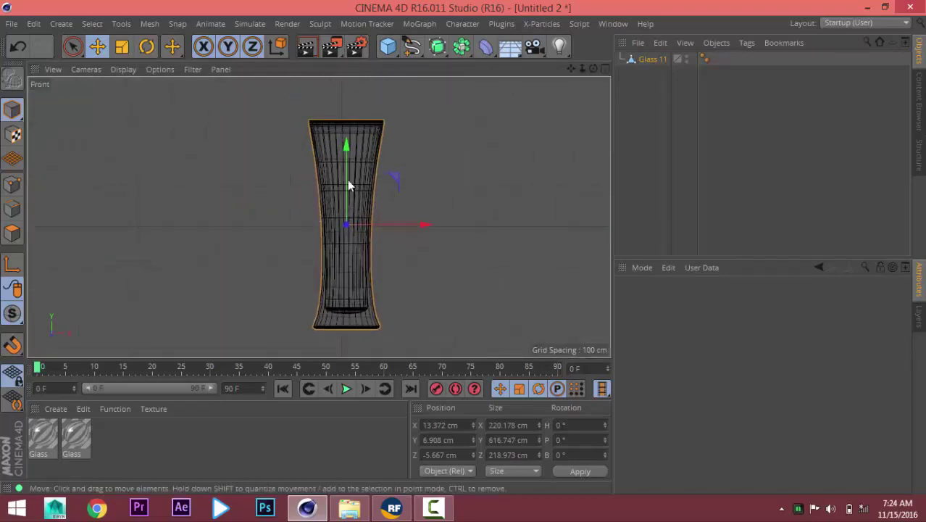
{"action": "mouse_move", "coordinate": [347, 147]}
{"action": "left_mouse_down"}
{"action": "mouse_move", "coordinate": [347, 72]}
{"action": "mouse_move", "coordinate": [347, 81]}
{"action": "left_mouse_up"}
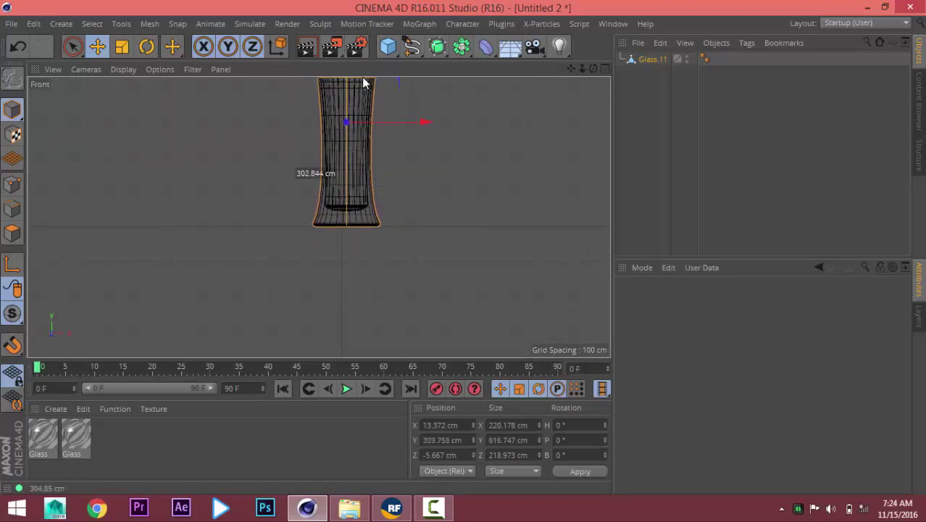
{"action": "middle_click_drag", "start_coordinate": [363, 164], "coordinate": [345, 250], "text": "alt"}
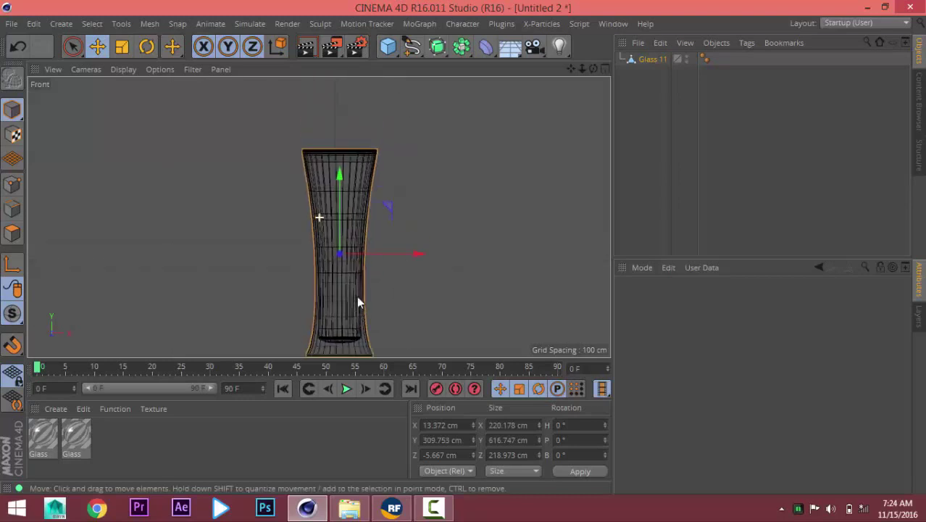
{"action": "middle_click", "coordinate": [344, 244]}
{"action": "middle_click", "coordinate": [224, 140]}
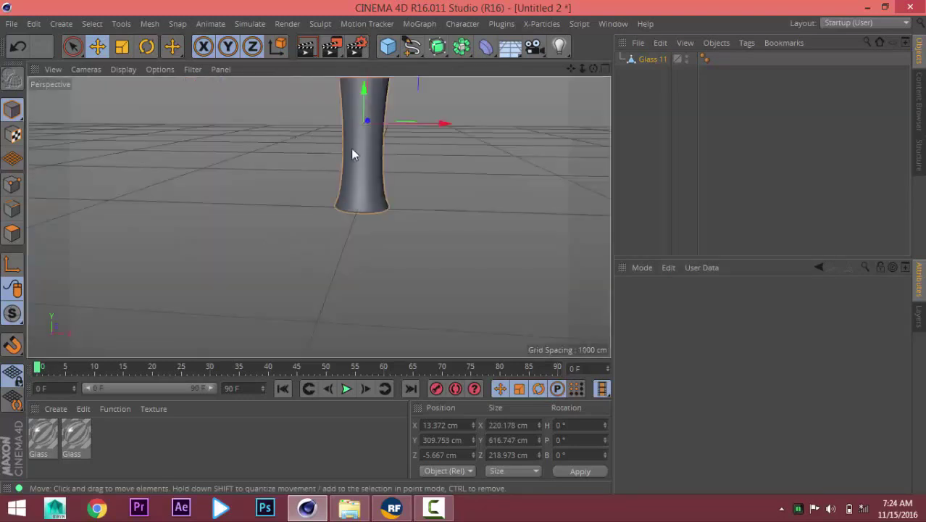
{"action": "mouse_move", "coordinate": [352, 151]}
{"action": "left_mouse_down", "text": "alt"}
{"action": "mouse_move", "coordinate": [352, 234]}
{"action": "mouse_move", "coordinate": [372, 161]}
{"action": "mouse_move", "coordinate": [381, 266]}
{"action": "mouse_move", "coordinate": [352, 109]}
{"action": "mouse_move", "coordinate": [362, 217]}
{"action": "mouse_move", "coordinate": [471, 179]}
{"action": "mouse_move", "coordinate": [382, 114]}
{"action": "left_mouse_up", "text": "alt"}
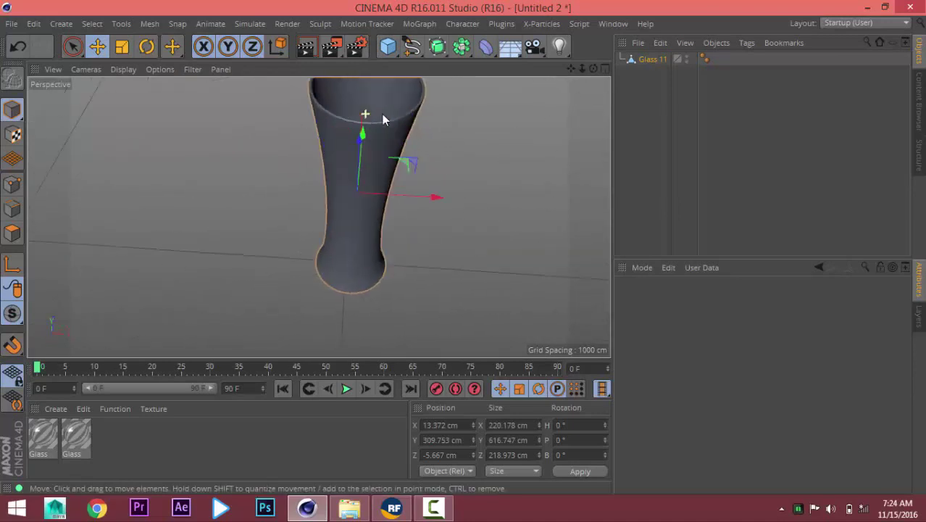
Select Glass 11 in Polygon mode and view its rim from the side
{"action": "left_click", "coordinate": [656, 63]}
{"action": "left_click", "coordinate": [13, 232]}
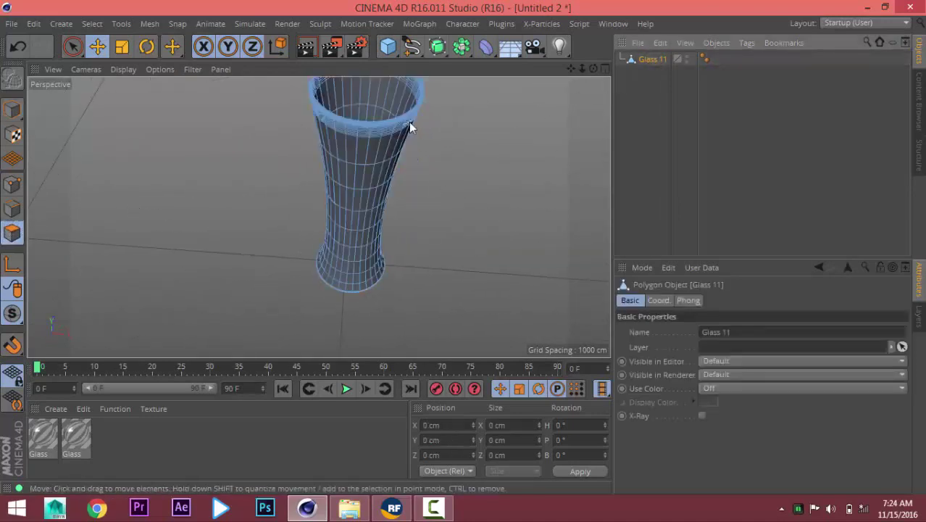
{"action": "left_click_drag", "start_coordinate": [409, 125], "coordinate": [406, 224], "text": "alt"}
{"action": "scroll", "coordinate": [363, 232], "scroll_direction": "up", "scroll_amount": 4}
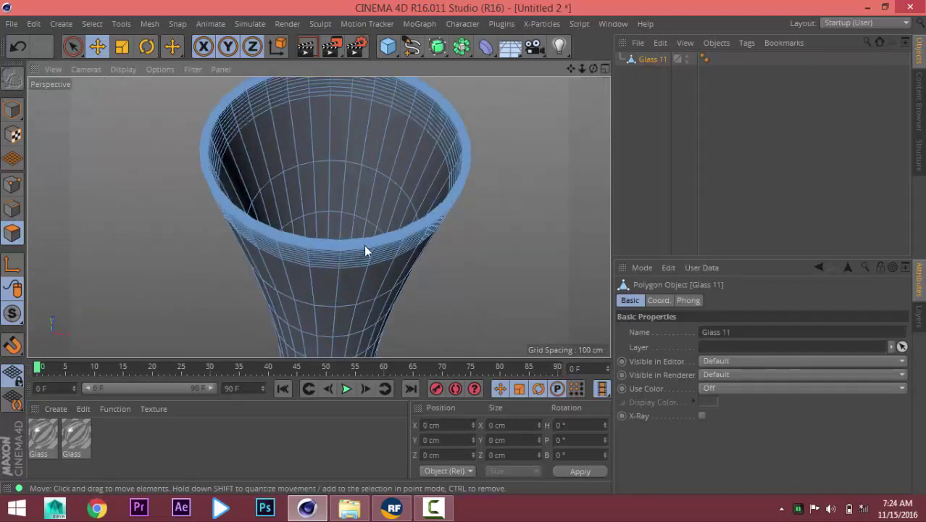
{"action": "left_click_drag", "start_coordinate": [385, 266], "coordinate": [362, 184], "text": "alt"}
{"action": "scroll", "coordinate": [362, 251], "scroll_direction": "up", "scroll_amount": 2}
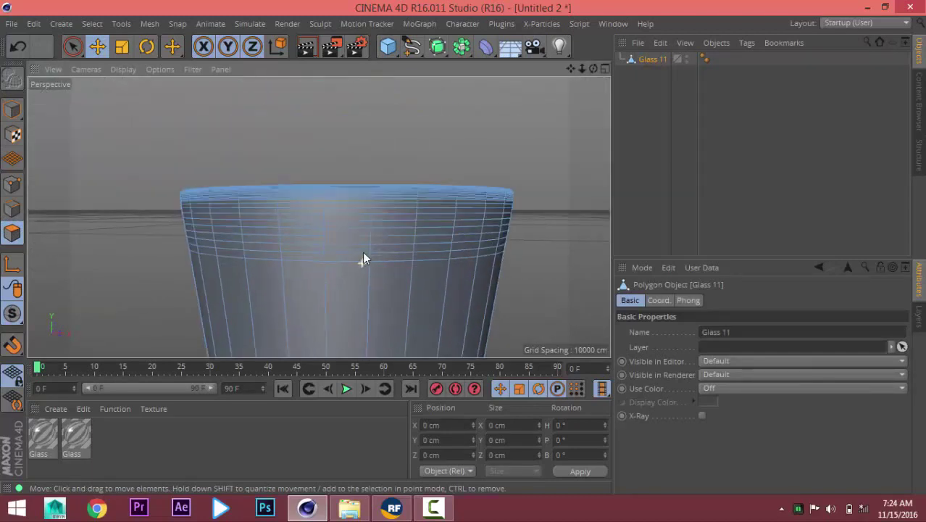
Loop-select the polygons from just below the rim down to the base
{"action": "left_click", "coordinate": [119, 24]}
{"action": "mouse_move", "coordinate": [92, 24]}
{"action": "left_click", "coordinate": [126, 123]}
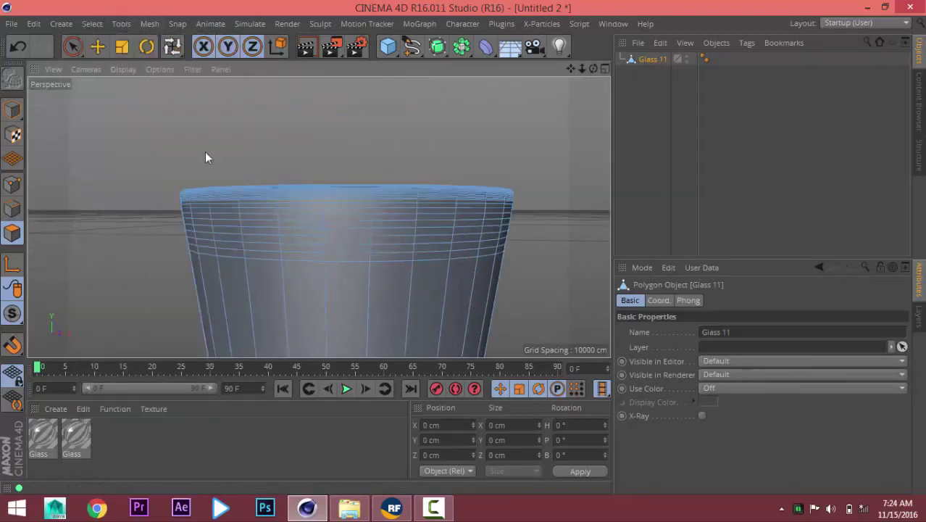
{"action": "scroll", "coordinate": [384, 234], "scroll_direction": "up", "scroll_amount": 3}
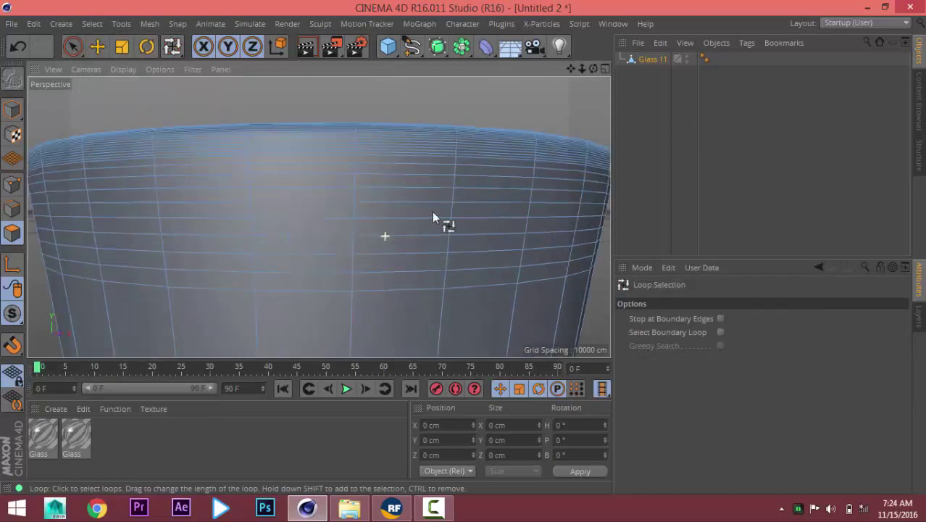
{"action": "left_click", "coordinate": [453, 161]}
{"action": "left_click_drag", "start_coordinate": [451, 178], "coordinate": [443, 267]}
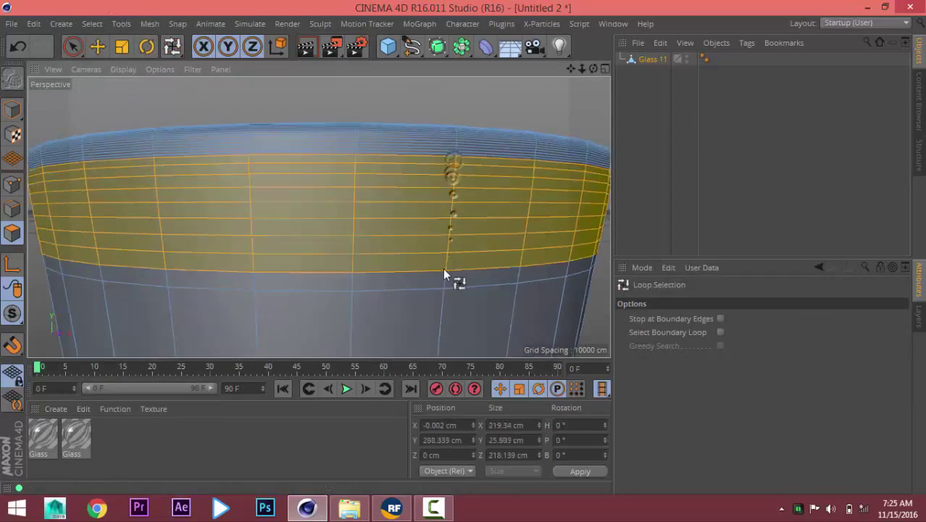
{"action": "scroll", "coordinate": [420, 236], "scroll_direction": "down", "scroll_amount": 2}
{"action": "left_click", "coordinate": [434, 249], "text": "shift"}
Add the remaining base strip to the loop selection
{"action": "scroll", "coordinate": [414, 213], "scroll_direction": "up", "scroll_amount": 3}
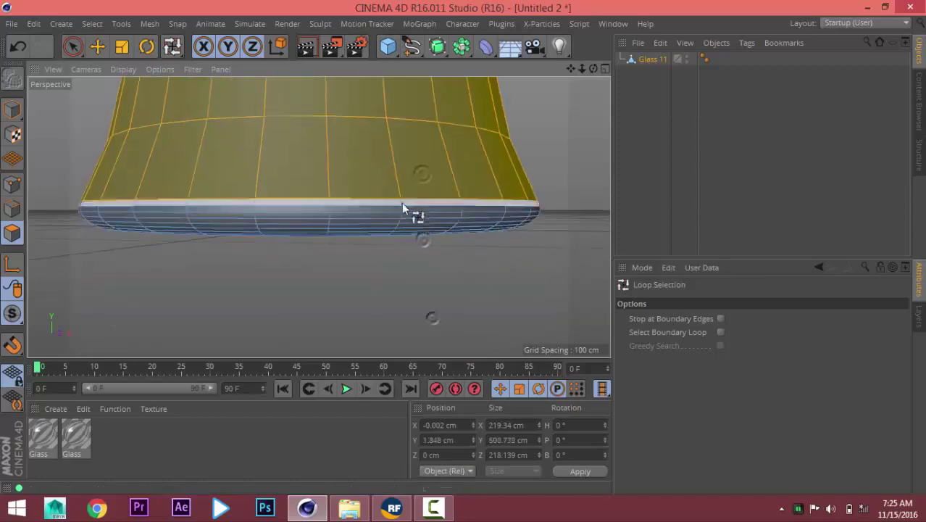
{"action": "left_click_drag", "start_coordinate": [401, 223], "coordinate": [327, 261], "text": "alt"}
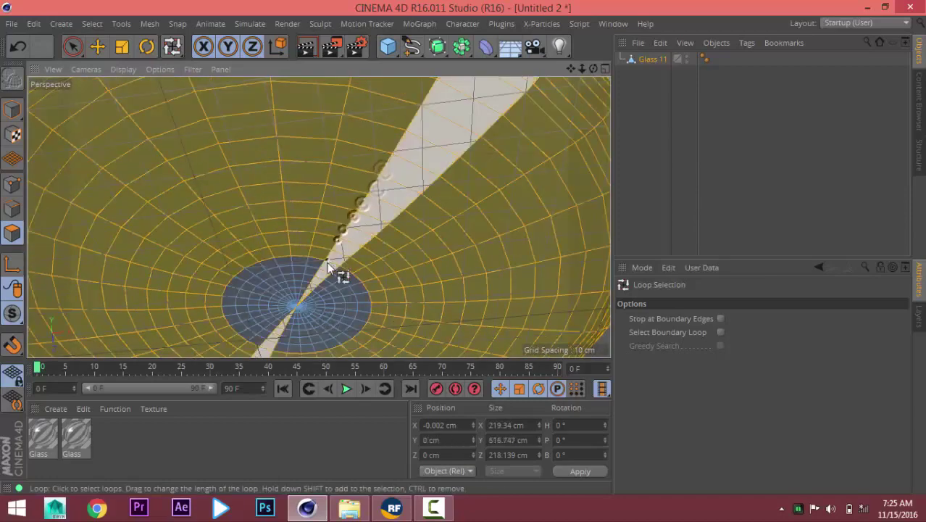
{"action": "left_click", "coordinate": [290, 308], "text": "shift"}
{"action": "scroll", "coordinate": [291, 307], "scroll_direction": "down", "scroll_amount": 5}
{"action": "left_click_drag", "start_coordinate": [358, 183], "coordinate": [150, 90], "text": "alt"}
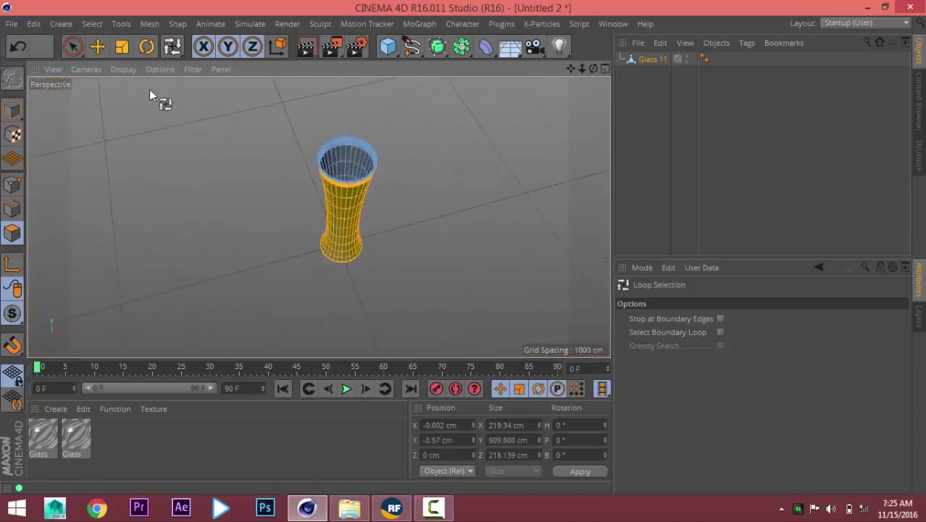
{"action": "left_click", "coordinate": [105, 46]}
Invert the polygon selection on Glass 11
{"action": "right_click", "coordinate": [255, 168]}
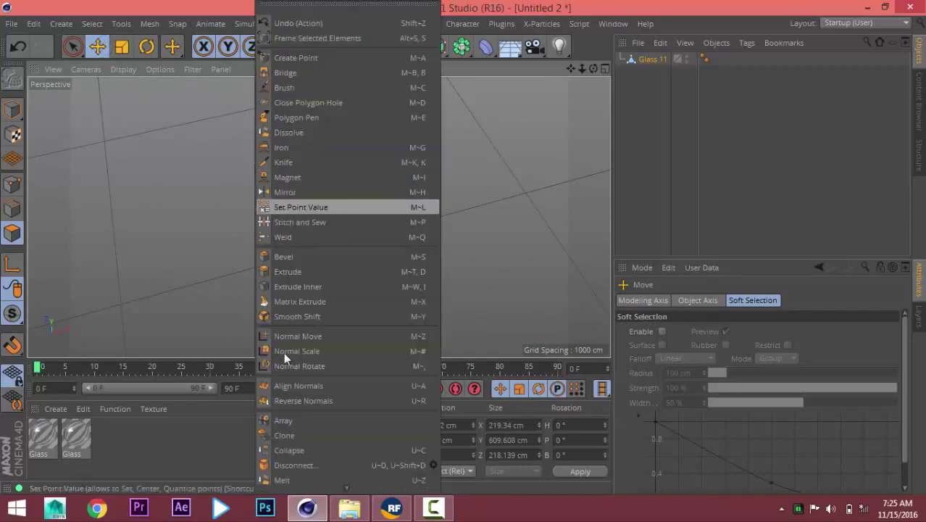
{"action": "key", "text": "Escape"}
{"action": "left_click", "coordinate": [92, 23]}
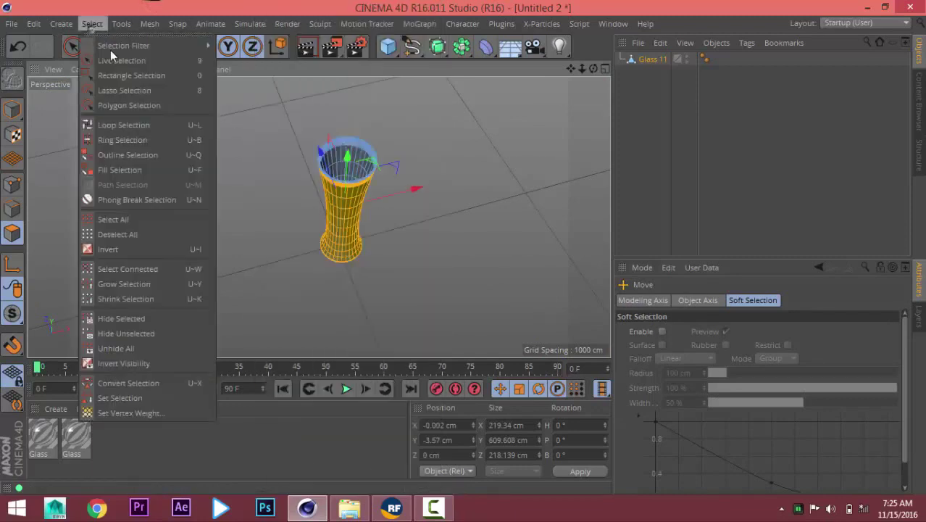
{"action": "left_click", "coordinate": [128, 250]}
{"action": "scroll", "coordinate": [330, 187], "scroll_direction": "up", "scroll_amount": 3}
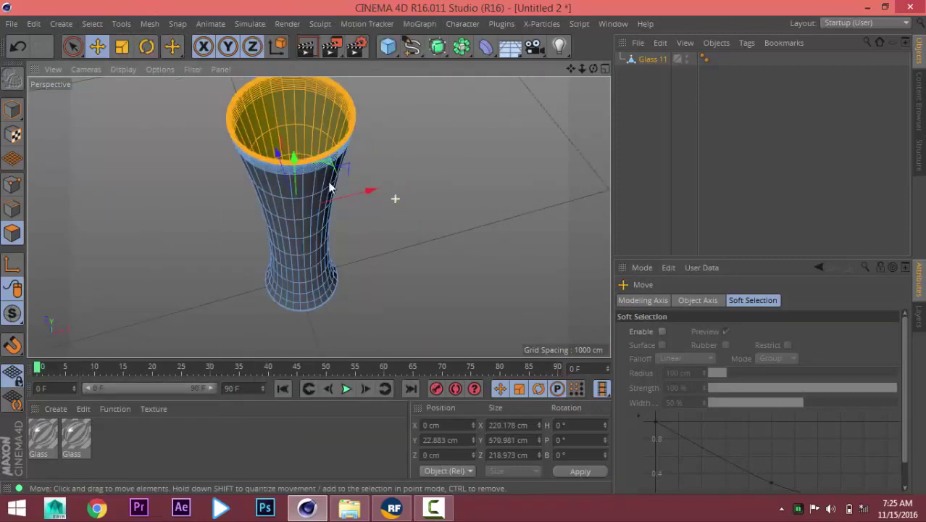
Split the selected polygons into a separate Glass 11 object
{"action": "right_click", "coordinate": [237, 161]}
{"action": "scroll", "coordinate": [267, 435], "scroll_direction": "down", "scroll_amount": 5}
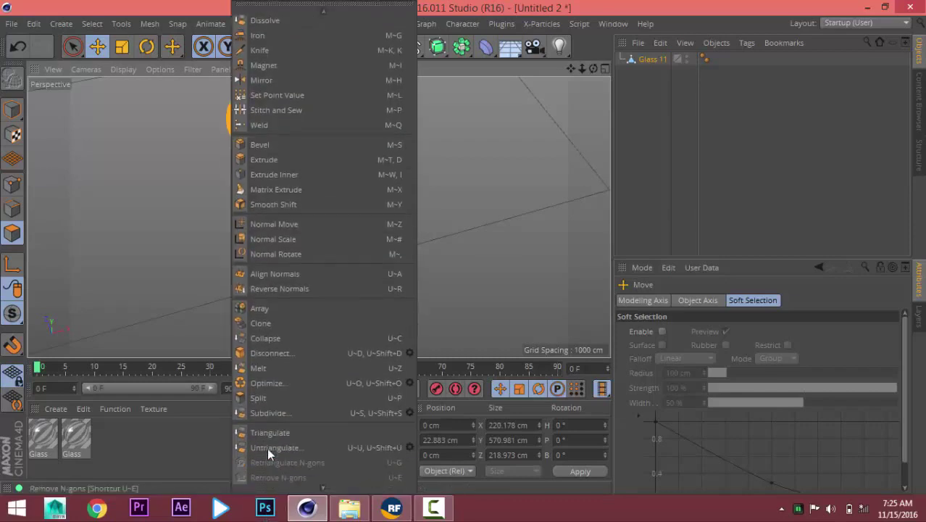
{"action": "left_click", "coordinate": [266, 397]}
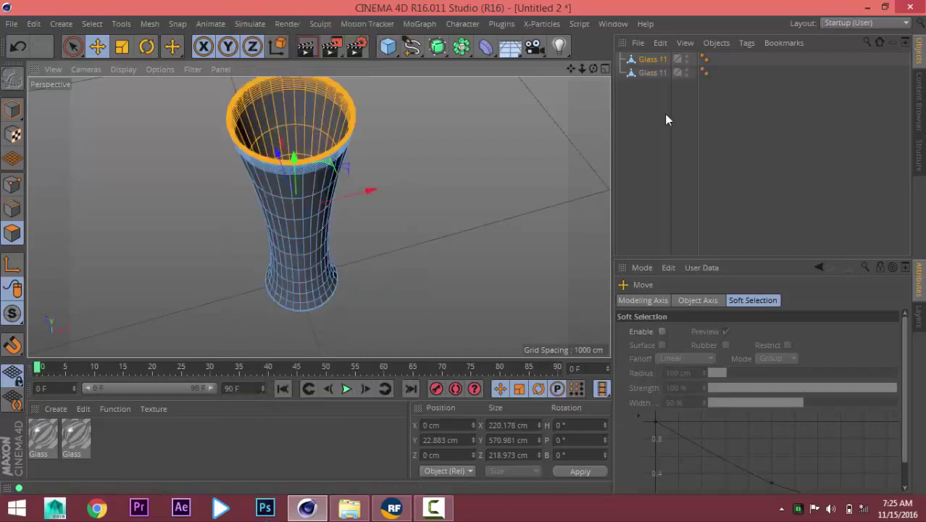
In Model mode, hide the original Glass 11 in the viewport
{"action": "left_click", "coordinate": [11, 109]}
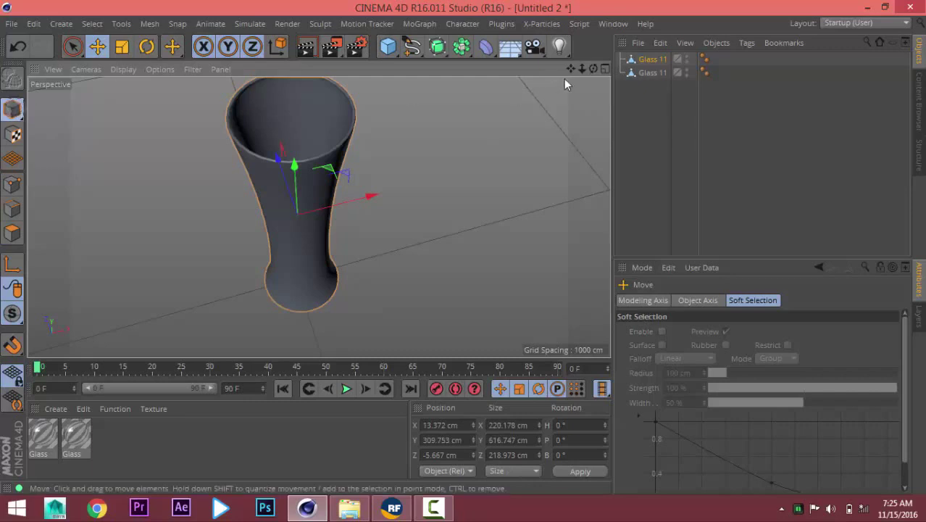
{"action": "left_click", "coordinate": [687, 58]}
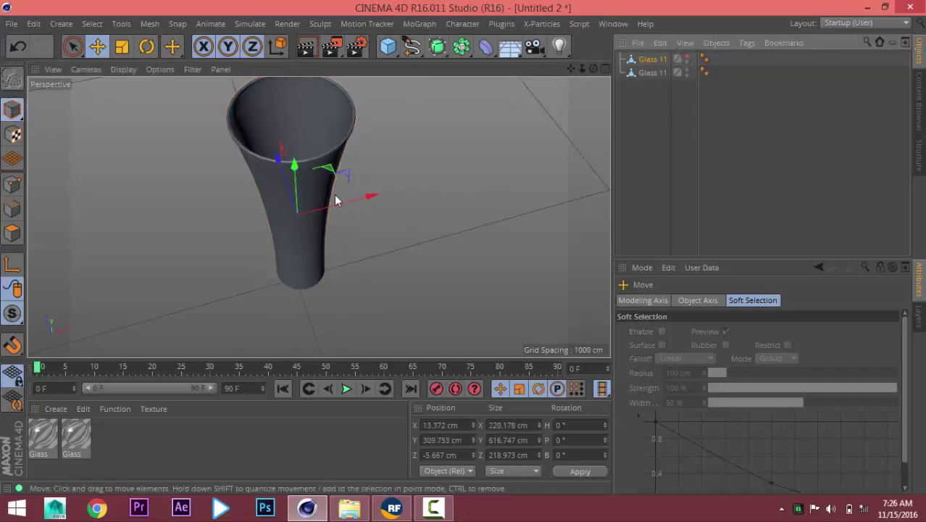
{"action": "mouse_move", "coordinate": [338, 200]}
{"action": "left_mouse_down", "text": "alt"}
{"action": "mouse_move", "coordinate": [314, 168]}
{"action": "mouse_move", "coordinate": [486, 257]}
{"action": "mouse_move", "coordinate": [495, 316]}
{"action": "mouse_move", "coordinate": [374, 306]}
{"action": "mouse_move", "coordinate": [288, 138]}
{"action": "left_mouse_up", "text": "alt"}
{"action": "right_click_drag", "start_coordinate": [288, 138], "coordinate": [342, 213], "text": "alt"}
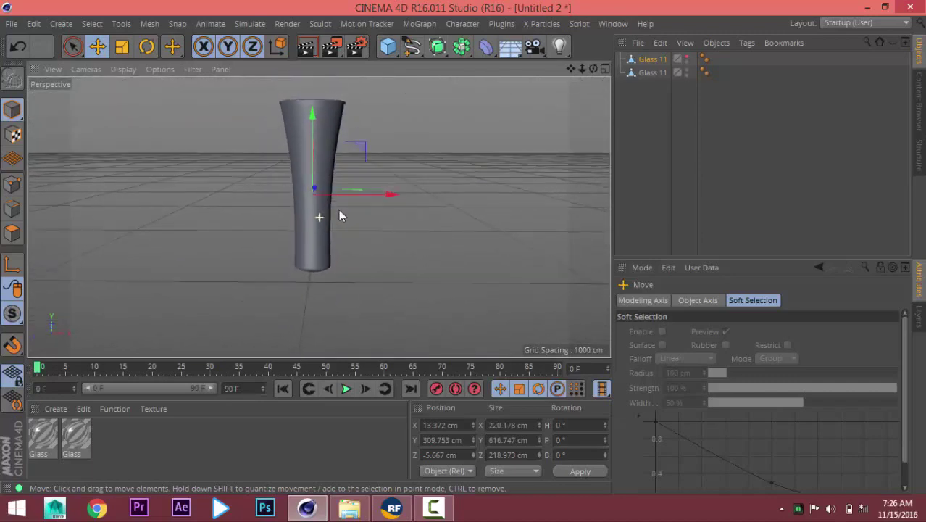
Rename the split-off glass 'Inner' and the original glass 'Full'
{"action": "left_click", "coordinate": [649, 73]}
{"action": "type", "text": "Inne"}
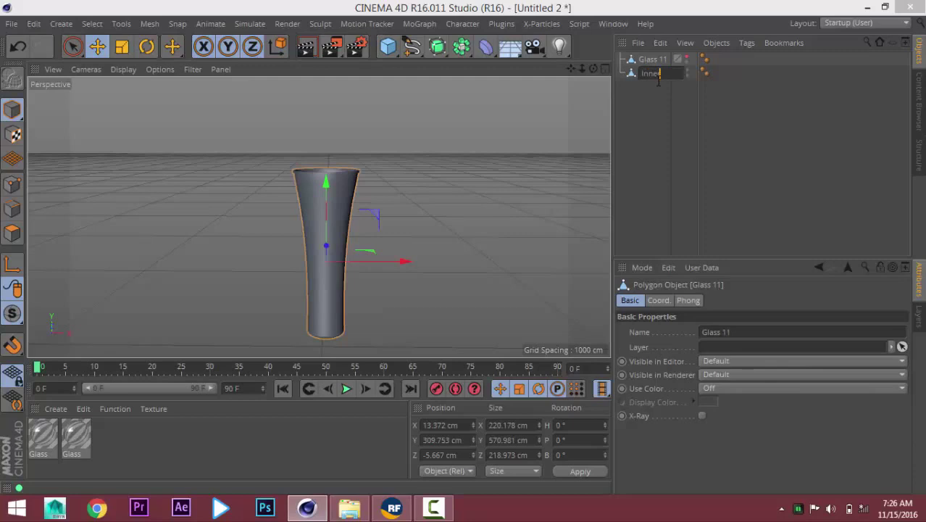
{"action": "type", "text": "r"}
{"action": "key", "text": "Return"}
{"action": "double_click", "coordinate": [649, 59]}
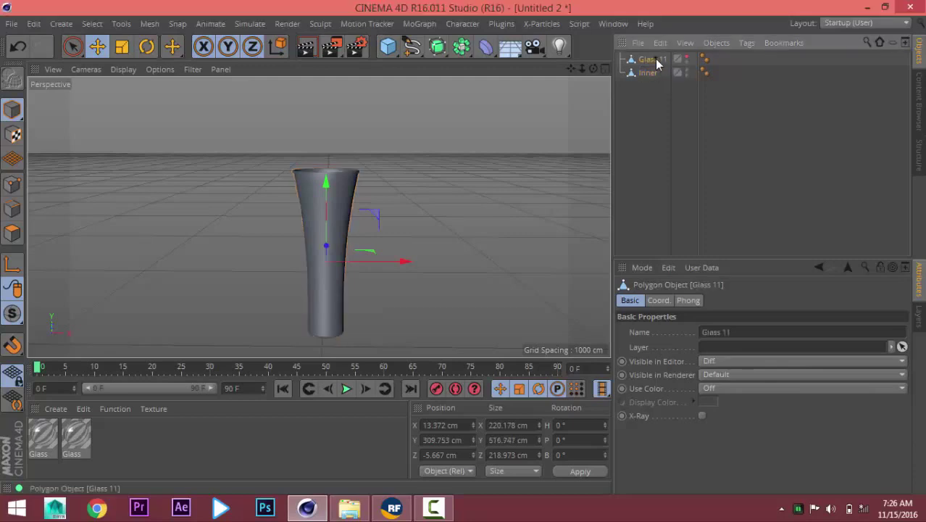
{"action": "type", "text": "Full"}
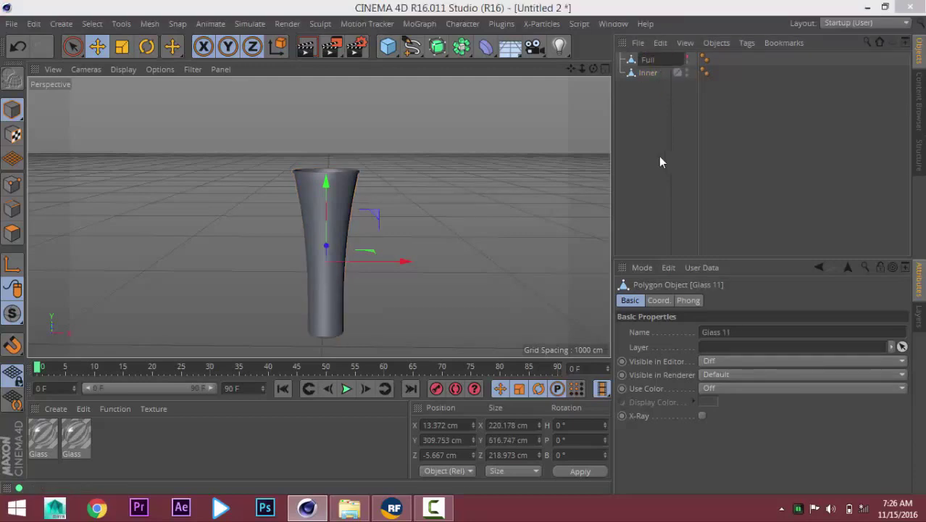
{"action": "key", "text": "Return"}
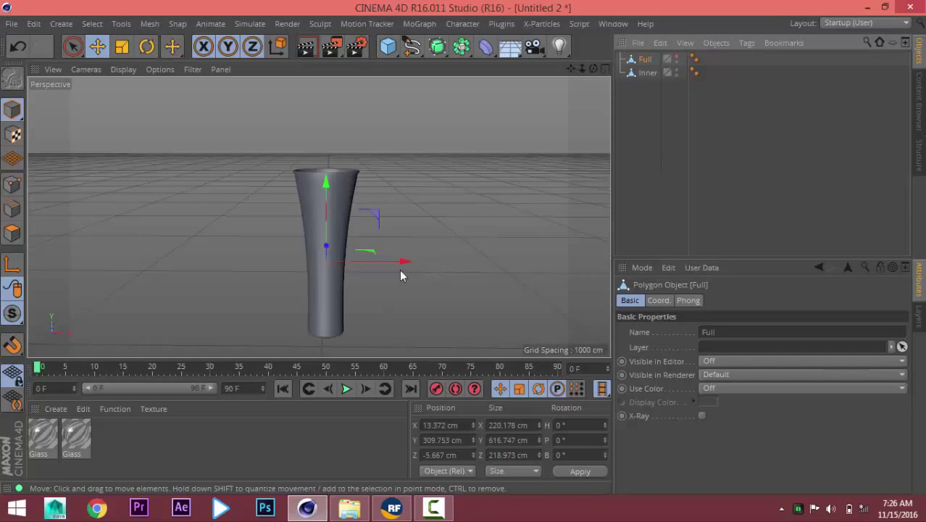
Look down on the glass and select the Inner object
{"action": "mouse_move", "coordinate": [320, 244]}
{"action": "left_mouse_down", "text": "alt"}
{"action": "mouse_move", "coordinate": [320, 216]}
{"action": "mouse_move", "coordinate": [342, 175]}
{"action": "mouse_move", "coordinate": [424, 225]}
{"action": "mouse_move", "coordinate": [471, 198]}
{"action": "left_mouse_up", "text": "alt"}
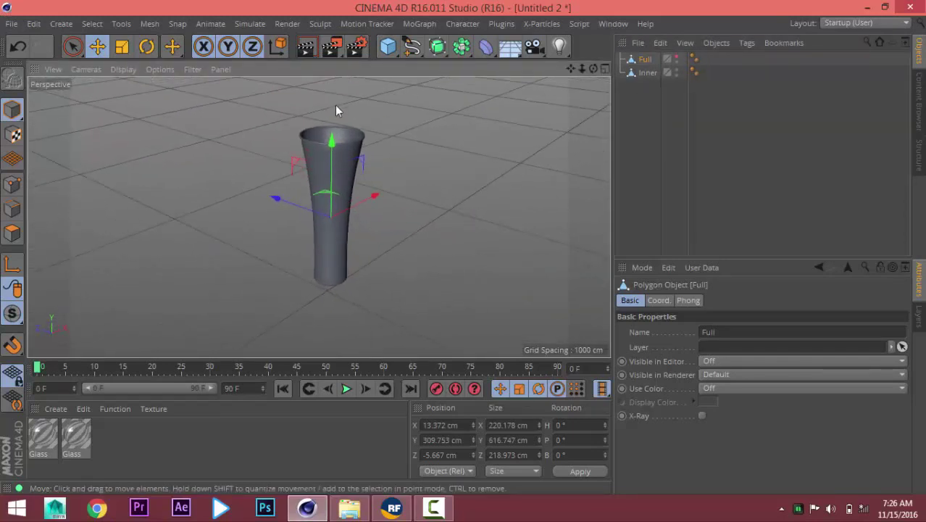
{"action": "left_click", "coordinate": [651, 75]}
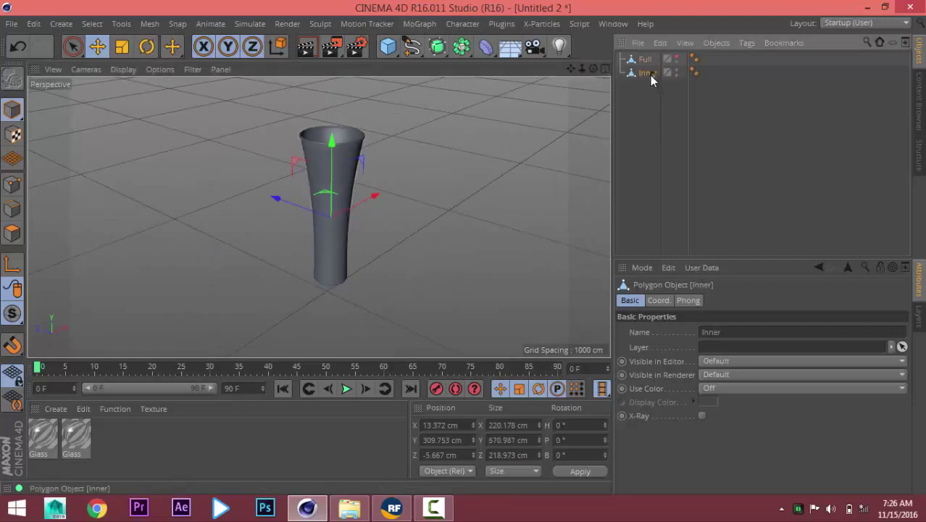
{"action": "left_click", "coordinate": [500, 25]}
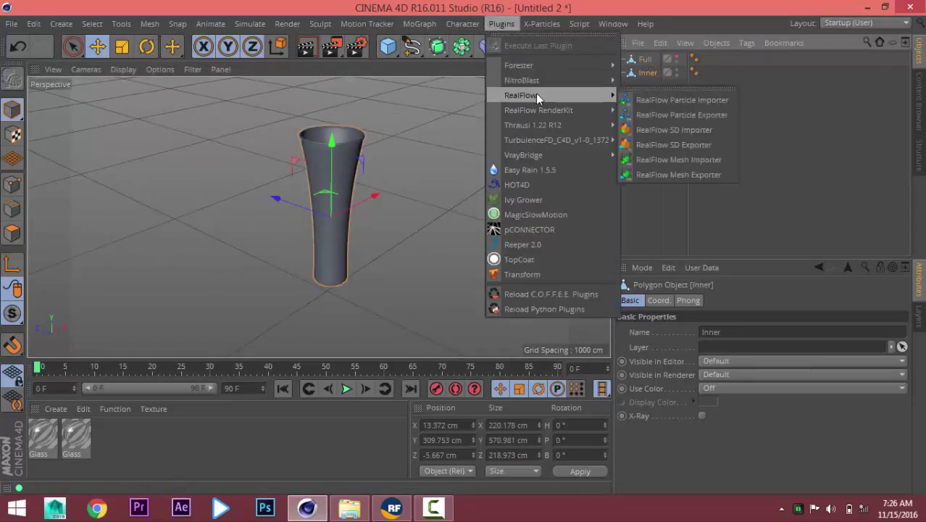
Export Inner with the RealFlow SD Exporter as Glass.sd, then switch to RealFlow
{"action": "mouse_move", "coordinate": [520, 95]}
{"action": "left_click", "coordinate": [708, 146]}
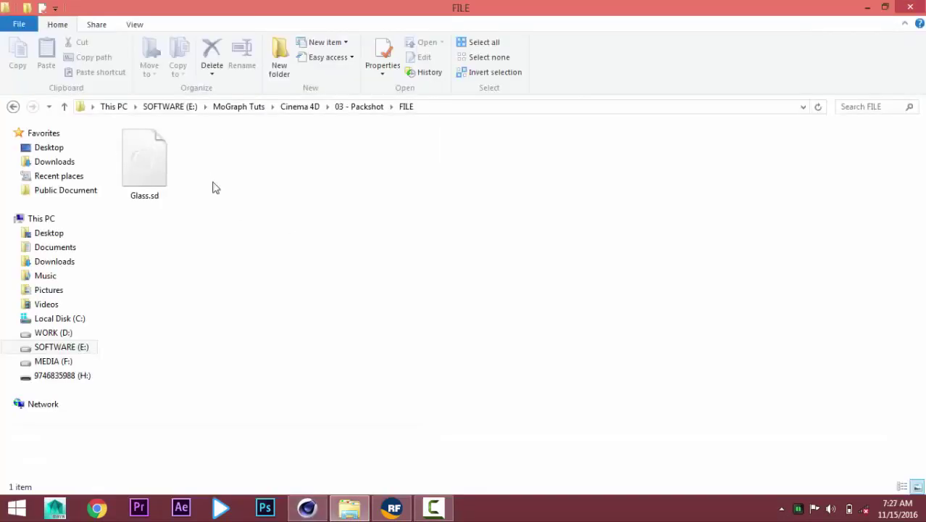
{"action": "left_click", "coordinate": [134, 176]}
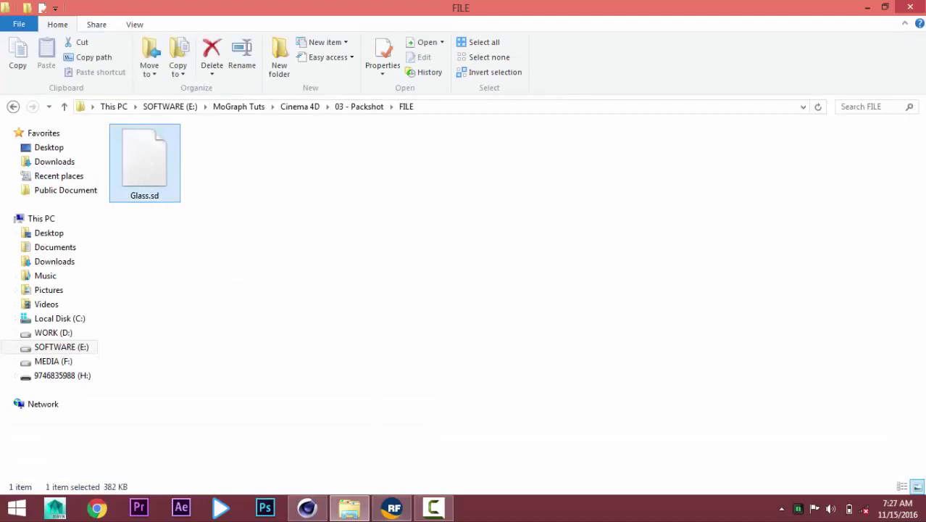
{"action": "left_click", "coordinate": [394, 507]}
Create a RealFlow project named Juice with its location set to the FILE folder
{"action": "left_click_drag", "start_coordinate": [421, 105], "coordinate": [386, 96]}
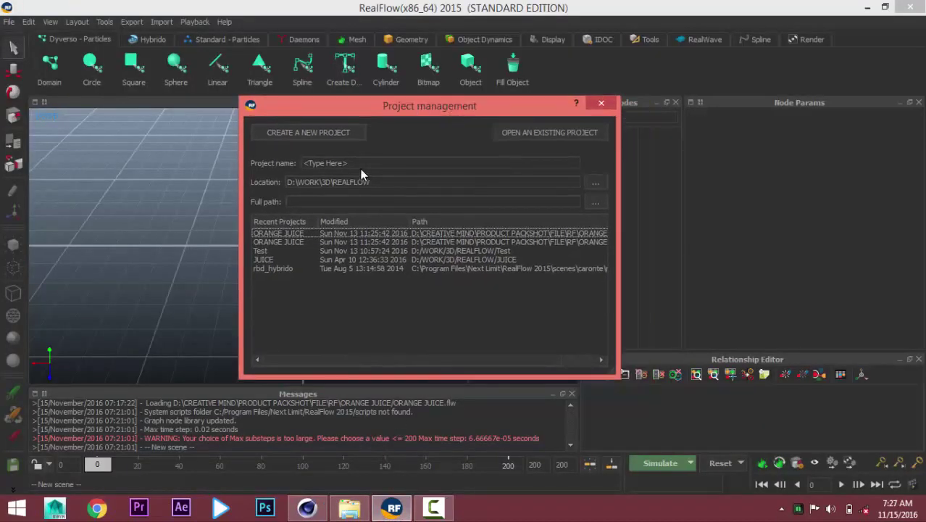
{"action": "left_click", "coordinate": [361, 166]}
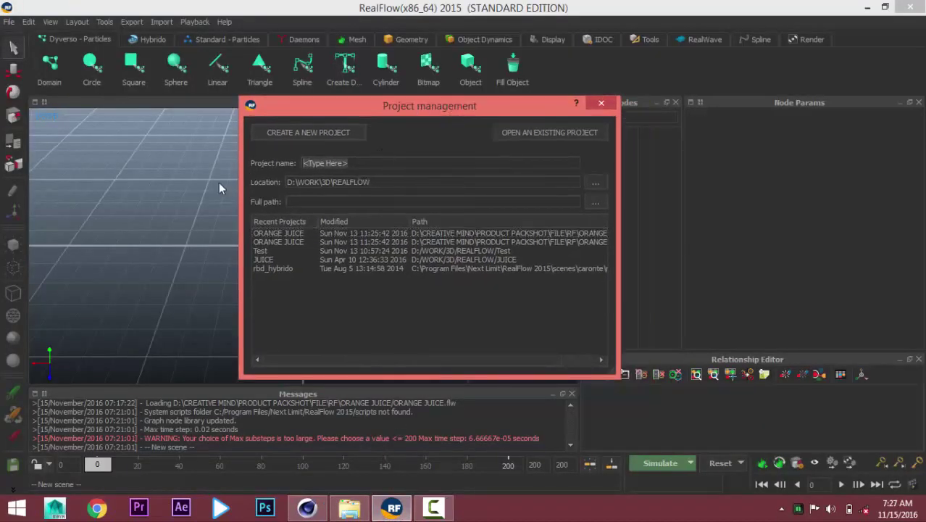
{"action": "type", "text": "Juice"}
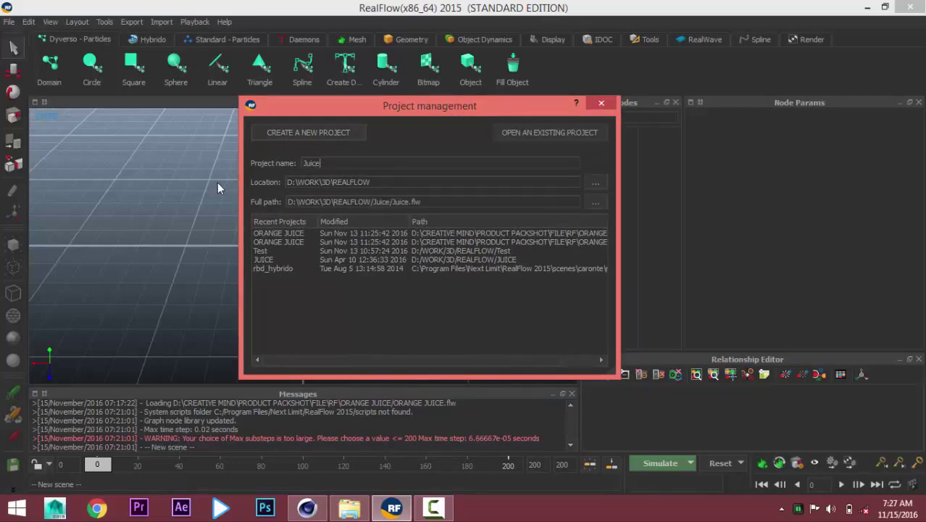
{"action": "left_click", "coordinate": [597, 184]}
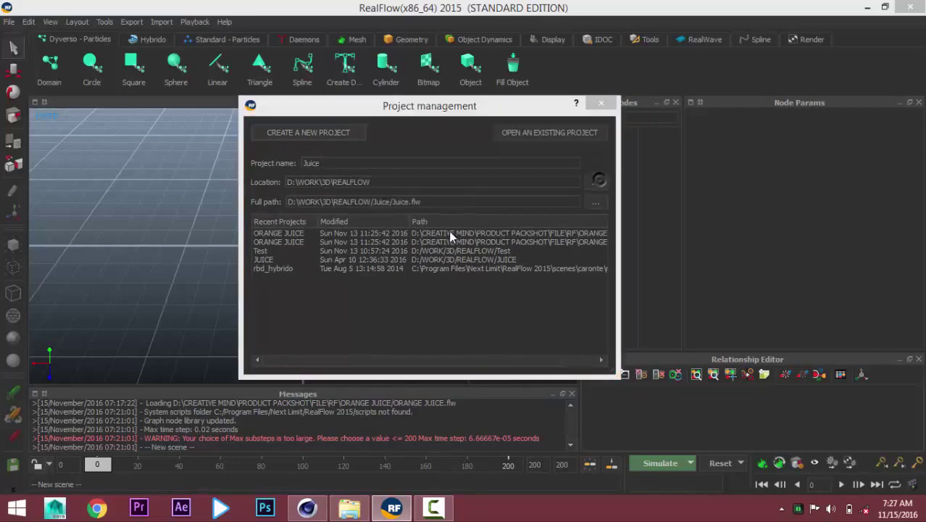
{"action": "double_click", "coordinate": [156, 94]}
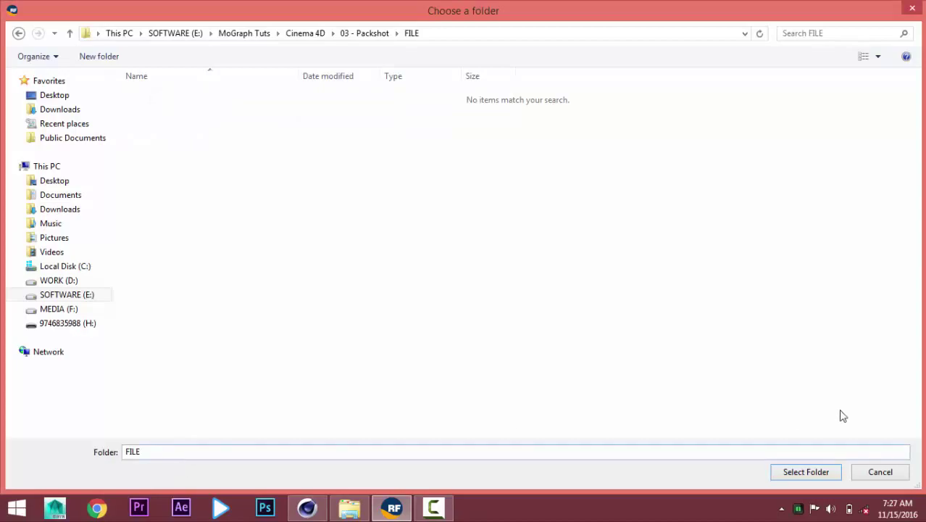
{"action": "left_click", "coordinate": [809, 473]}
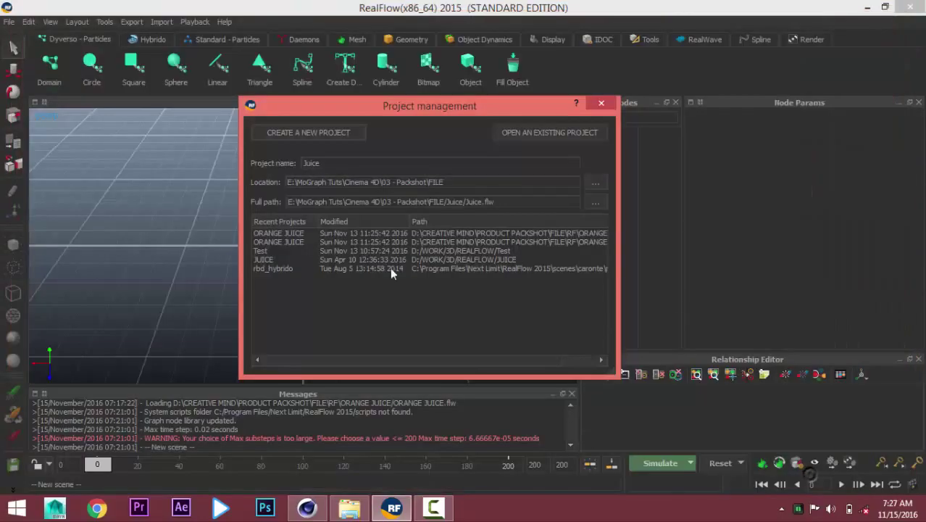
{"action": "left_click", "coordinate": [358, 134]}
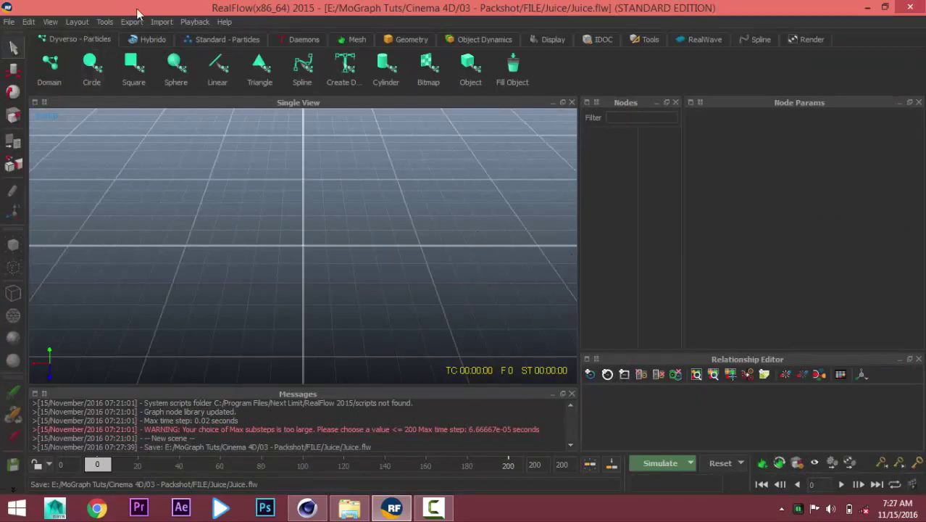
Import Glass.sd as an object into the Juice scene and deselect the mesh
{"action": "left_click", "coordinate": [161, 22]}
{"action": "left_click", "coordinate": [188, 35]}
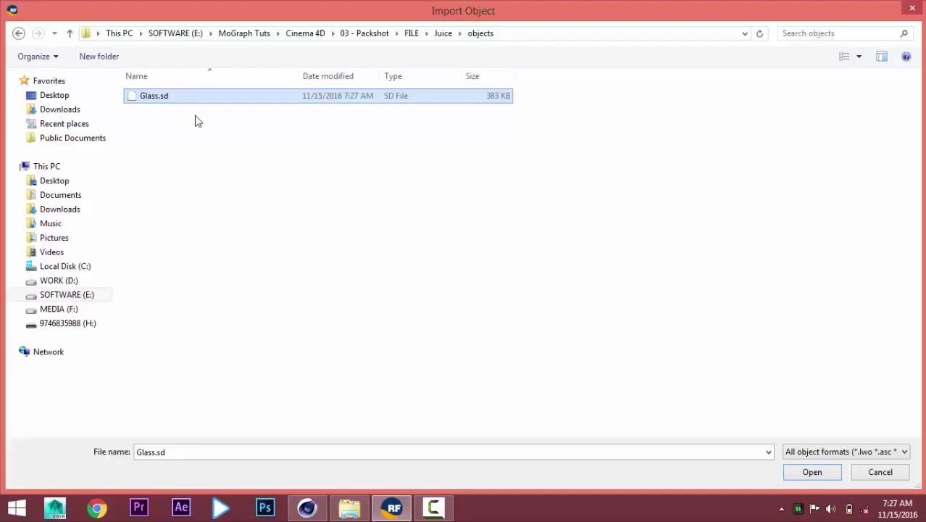
{"action": "double_click", "coordinate": [184, 98]}
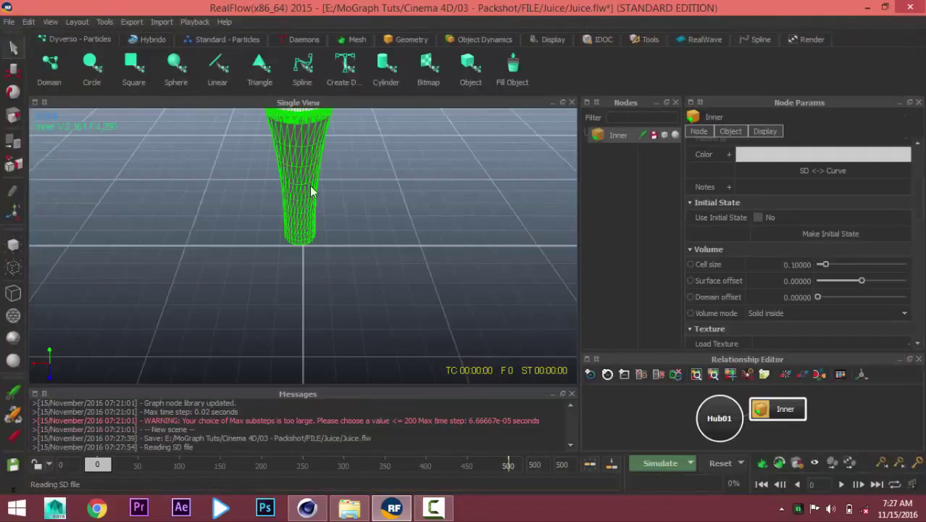
{"action": "scroll", "coordinate": [327, 211], "scroll_direction": "down", "scroll_amount": 3}
{"action": "scroll", "coordinate": [318, 305], "scroll_direction": "down", "scroll_amount": 3}
{"action": "scroll", "coordinate": [270, 268], "scroll_direction": "up", "scroll_amount": 3}
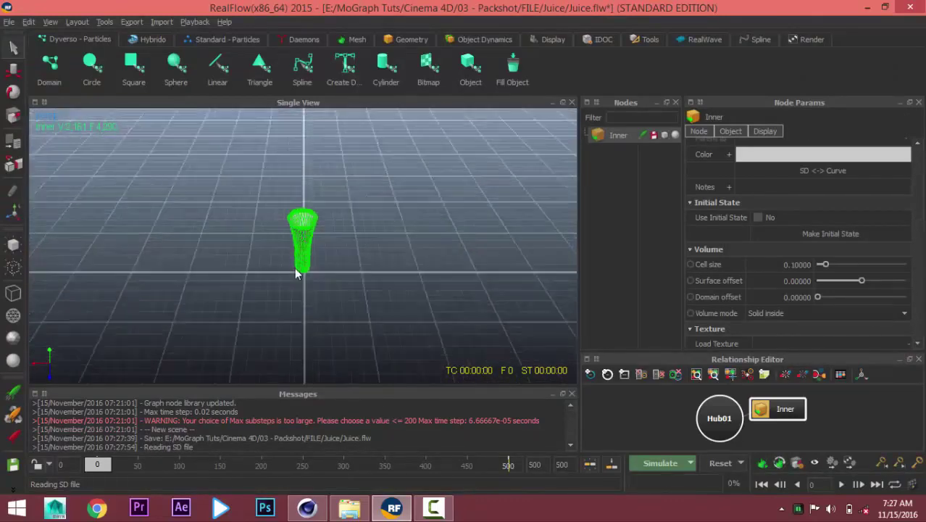
{"action": "scroll", "coordinate": [295, 251], "scroll_direction": "up", "scroll_amount": 5}
{"action": "scroll", "coordinate": [360, 293], "scroll_direction": "up", "scroll_amount": 3}
{"action": "scroll", "coordinate": [341, 268], "scroll_direction": "down", "scroll_amount": 5}
{"action": "mouse_move", "coordinate": [343, 192]}
{"action": "left_mouse_down", "text": "alt"}
{"action": "mouse_move", "coordinate": [359, 206]}
{"action": "mouse_move", "coordinate": [335, 225]}
{"action": "mouse_move", "coordinate": [305, 290]}
{"action": "left_mouse_up", "text": "alt"}
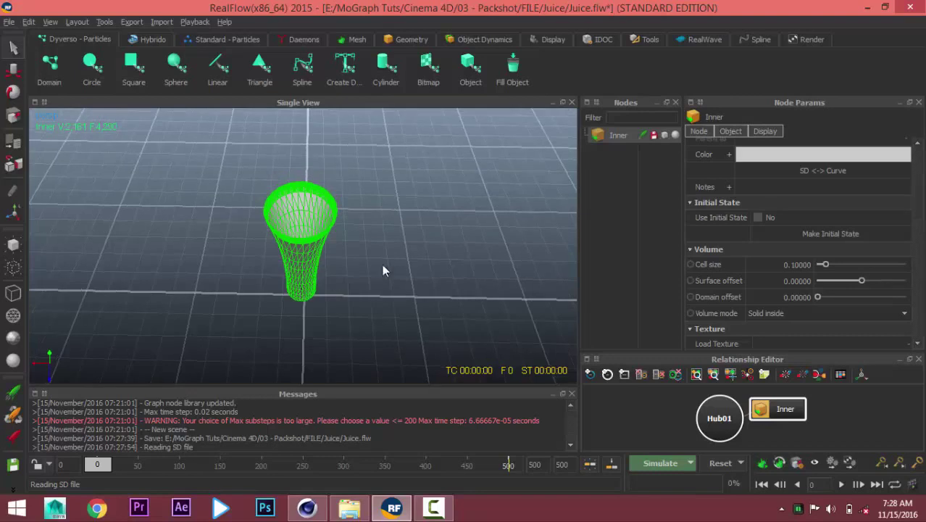
{"action": "left_click", "coordinate": [614, 213]}
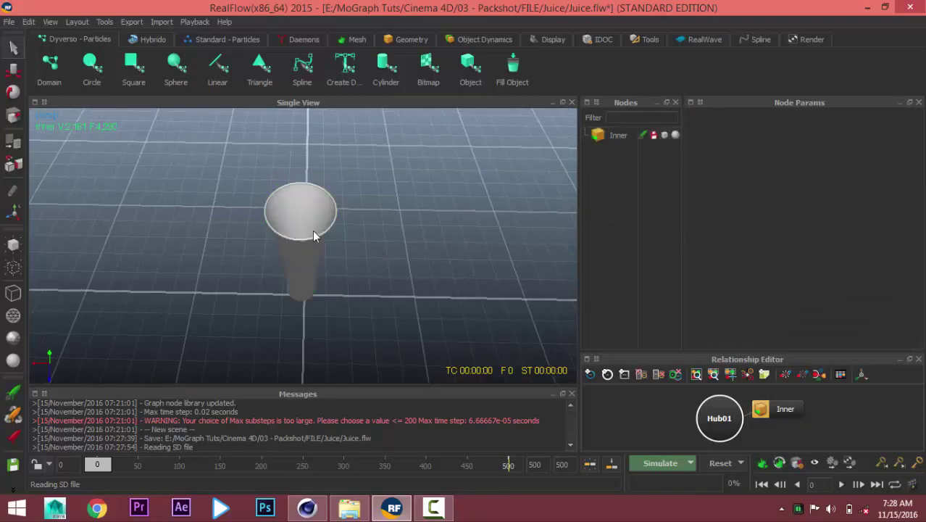
Add a Dyverso circle emitter, raise it to Y 6.72 at the rim, then select DY_Domain01
{"action": "left_click", "coordinate": [92, 76]}
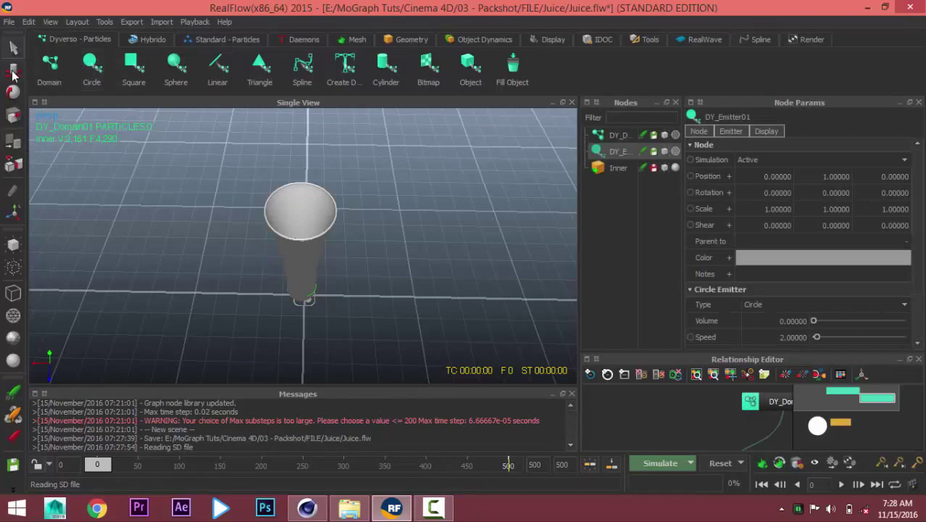
{"action": "left_click", "coordinate": [13, 71]}
{"action": "mouse_move", "coordinate": [299, 265]}
{"action": "left_mouse_down"}
{"action": "mouse_move", "coordinate": [295, 170]}
{"action": "mouse_move", "coordinate": [543, 180]}
{"action": "left_mouse_up"}
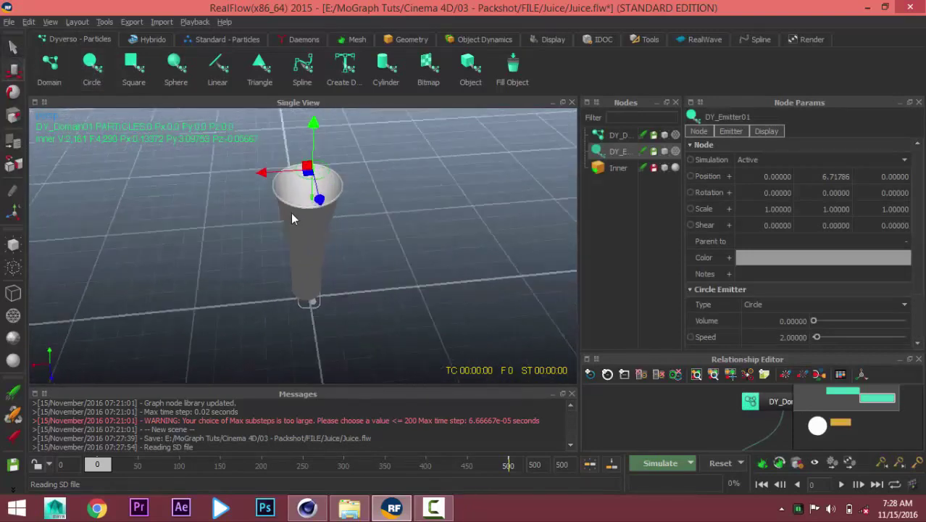
{"action": "left_click_drag", "start_coordinate": [260, 243], "coordinate": [321, 312], "text": "alt"}
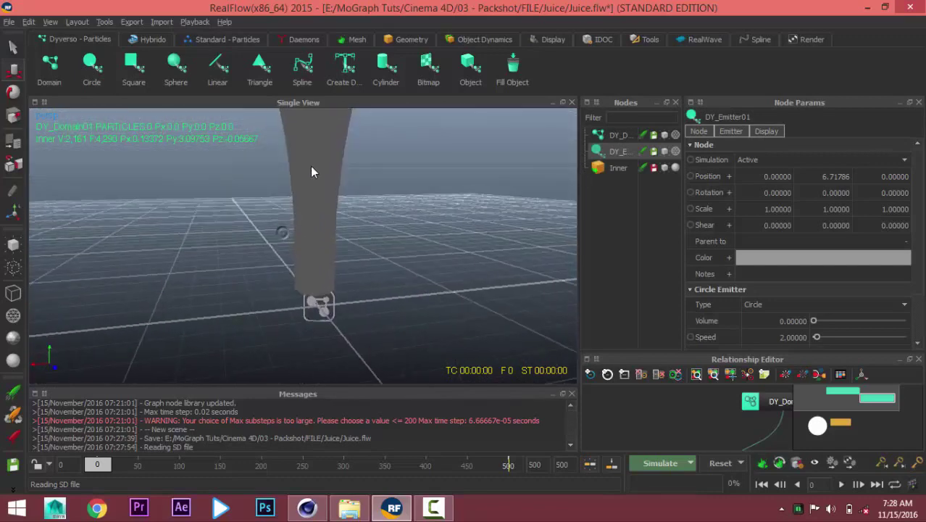
{"action": "left_click", "coordinate": [616, 137]}
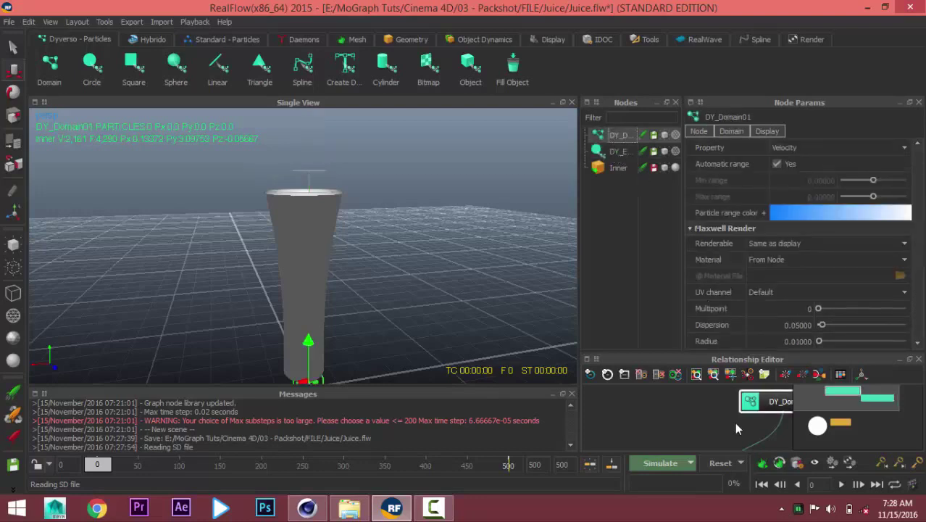
Reposition the Inner node in the relationship graph and reselect it
{"action": "scroll", "coordinate": [734, 422], "scroll_direction": "down", "scroll_amount": 2}
{"action": "scroll", "coordinate": [739, 425], "scroll_direction": "down", "scroll_amount": 2}
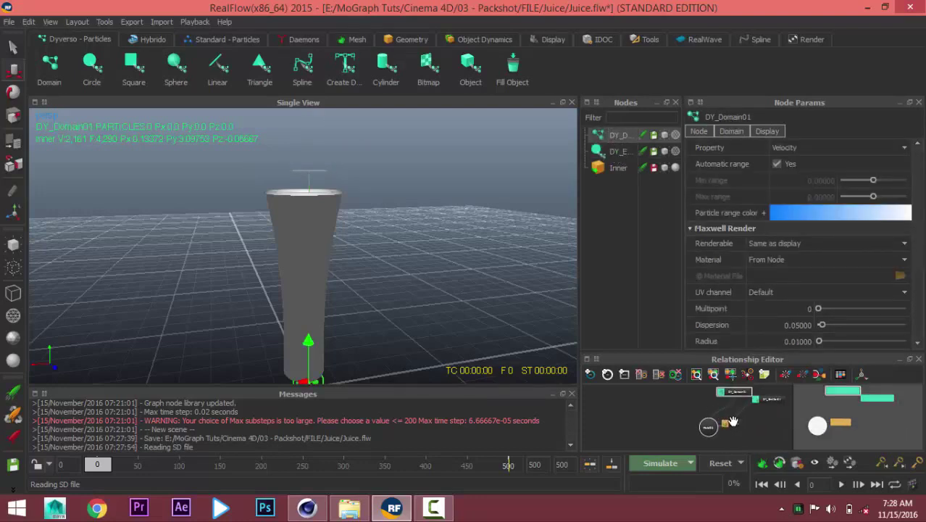
{"action": "left_click_drag", "start_coordinate": [727, 423], "coordinate": [754, 431]}
{"action": "left_click", "coordinate": [710, 431]}
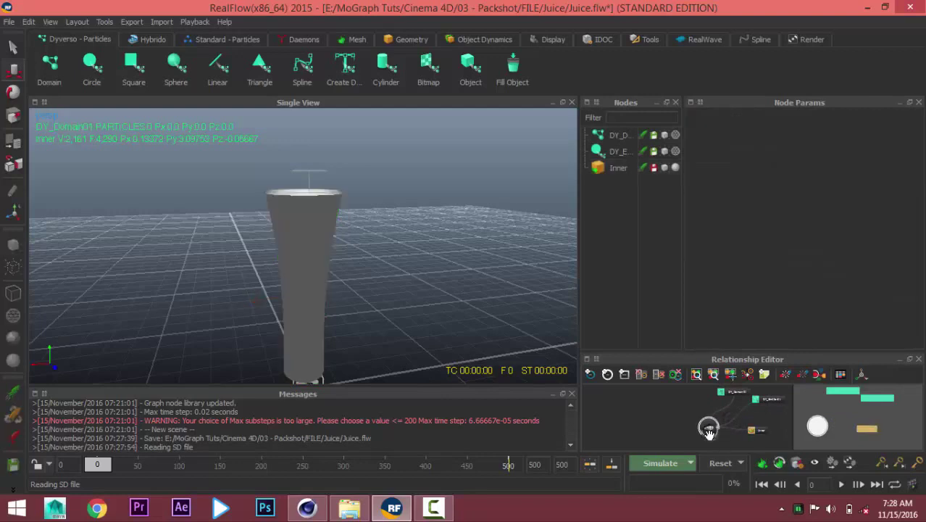
{"action": "scroll", "coordinate": [709, 432], "scroll_direction": "up", "scroll_amount": 1}
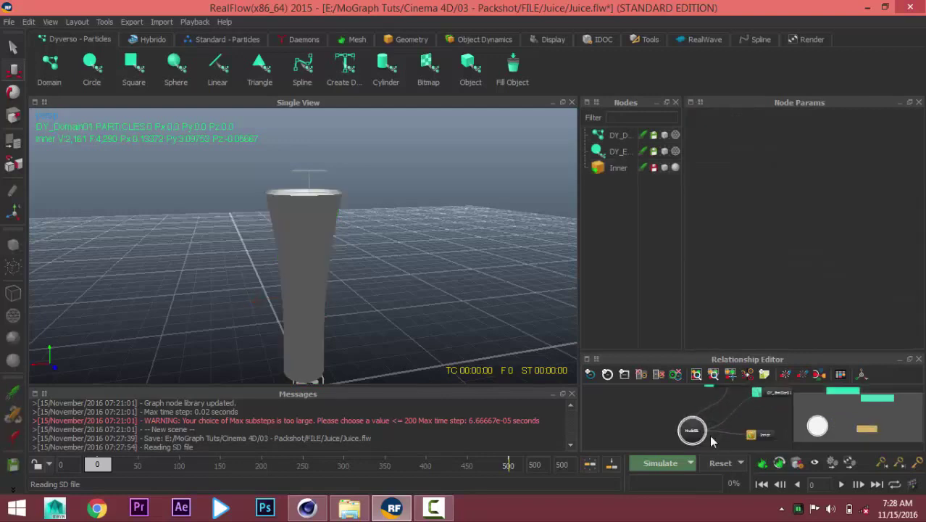
{"action": "left_click", "coordinate": [748, 429]}
{"action": "scroll", "coordinate": [736, 424], "scroll_direction": "up", "scroll_amount": 1}
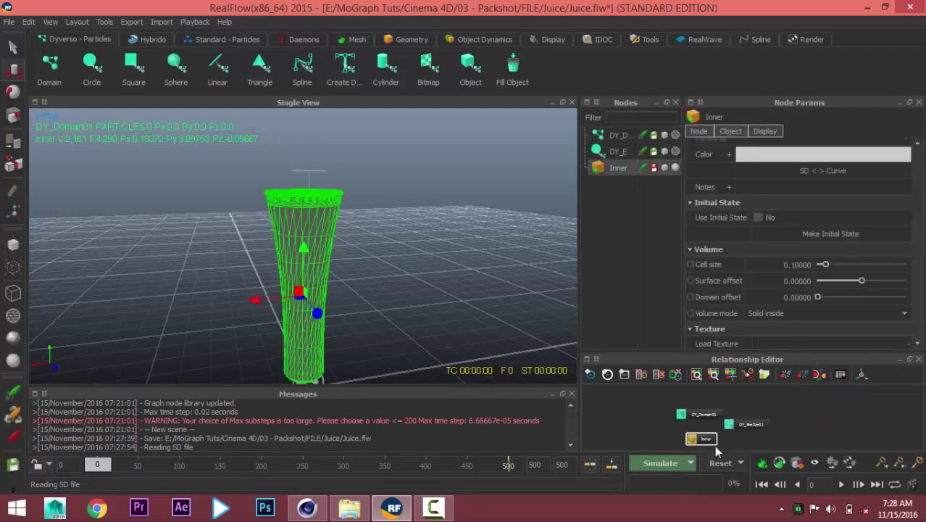
{"action": "scroll", "coordinate": [716, 448], "scroll_direction": "up", "scroll_amount": 1}
{"action": "left_click", "coordinate": [740, 425]}
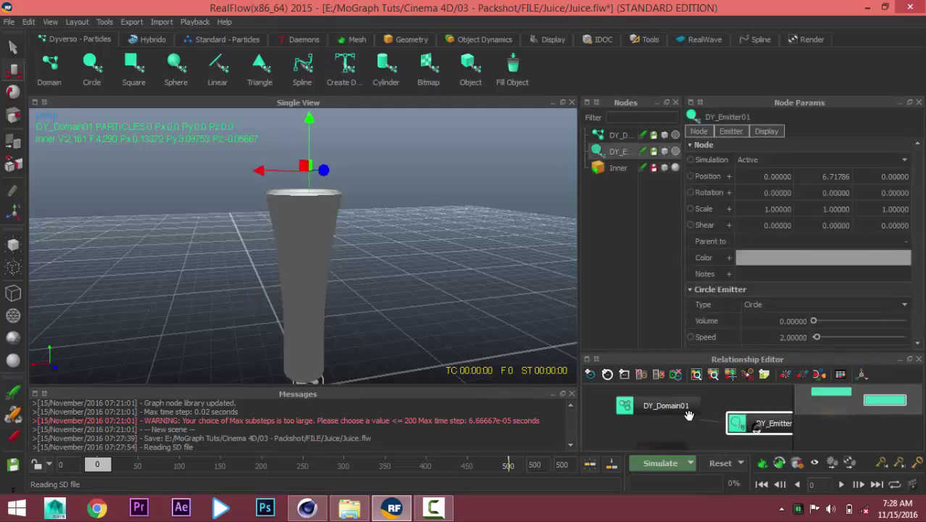
{"action": "left_click", "coordinate": [663, 445]}
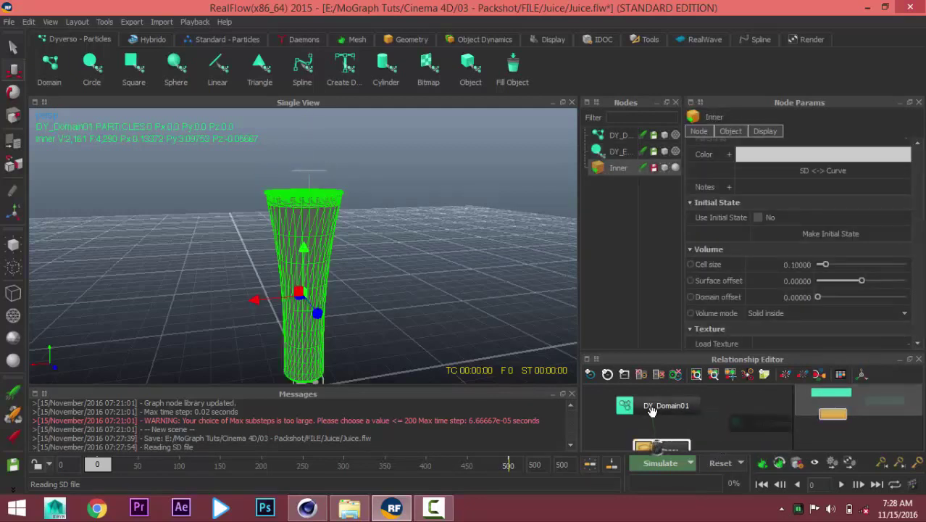
Line up Inner, DY_Domain01 and DY_Emitter01 left to right in one row
{"action": "scroll", "coordinate": [674, 441], "scroll_direction": "down", "scroll_amount": 1}
{"action": "left_click_drag", "start_coordinate": [674, 441], "coordinate": [622, 402]}
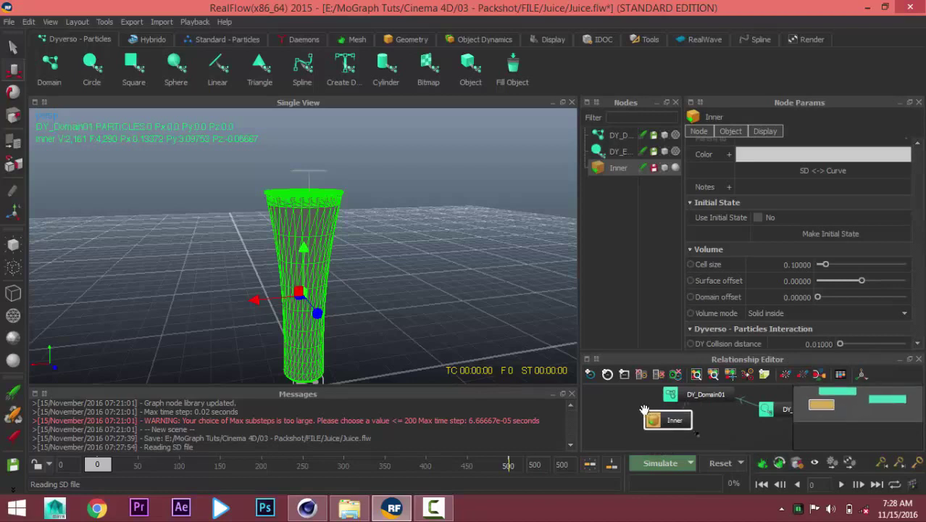
{"action": "left_click_drag", "start_coordinate": [687, 397], "coordinate": [689, 403]}
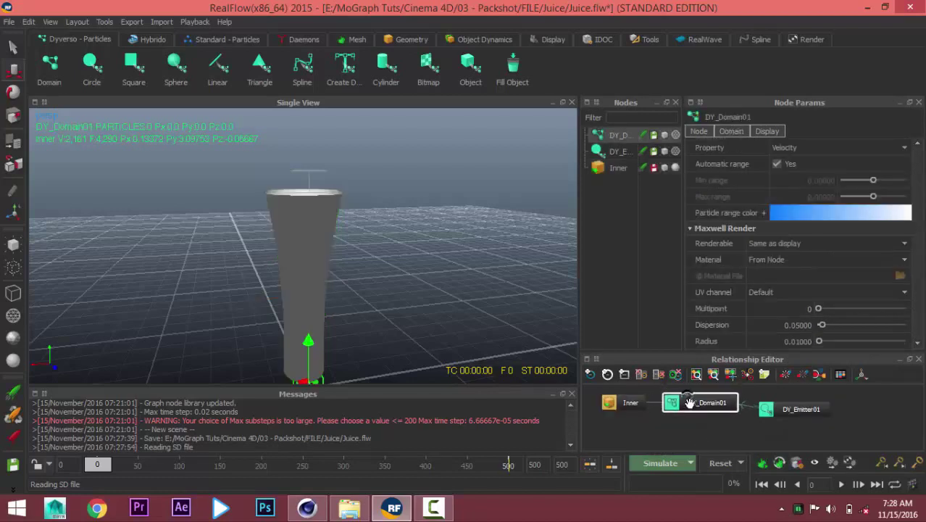
{"action": "left_click", "coordinate": [764, 410]}
{"action": "left_click_drag", "start_coordinate": [782, 412], "coordinate": [796, 406]}
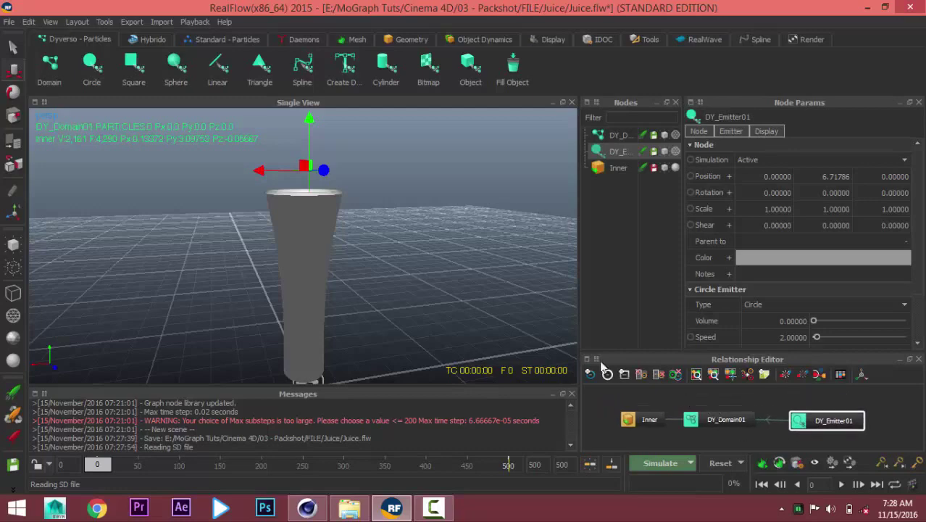
View the glass from above and select DY_Domain01 in the Nodes list
{"action": "scroll", "coordinate": [293, 248], "scroll_direction": "down", "scroll_amount": 2}
{"action": "mouse_move", "coordinate": [315, 250]}
{"action": "left_mouse_down", "text": "alt"}
{"action": "mouse_move", "coordinate": [319, 269]}
{"action": "mouse_move", "coordinate": [306, 242]}
{"action": "mouse_move", "coordinate": [382, 274]}
{"action": "left_mouse_up", "text": "alt"}
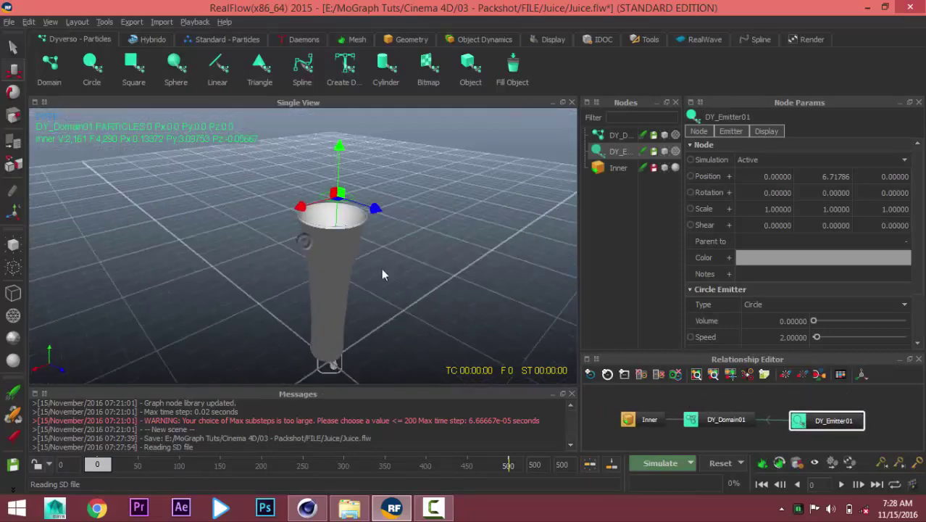
{"action": "left_click", "coordinate": [614, 136]}
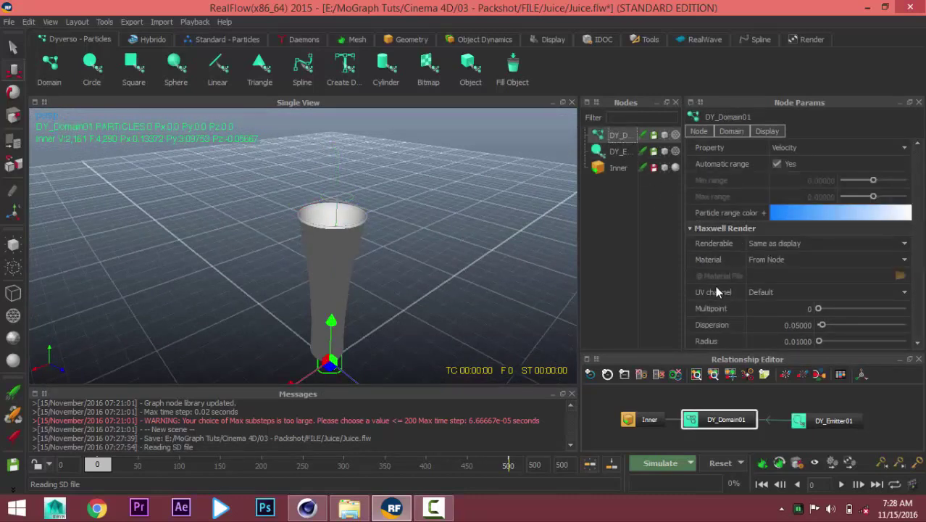
Make DY_Domain01 a Liquid - SPH domain with resolution 10
{"action": "scroll", "coordinate": [715, 318], "scroll_direction": "up", "scroll_amount": 5}
{"action": "scroll", "coordinate": [717, 308], "scroll_direction": "up", "scroll_amount": 2}
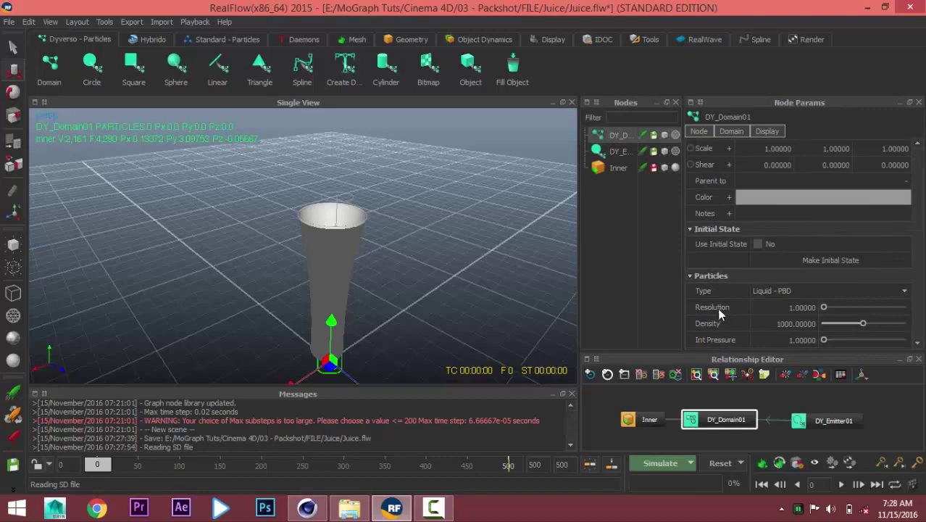
{"action": "left_click", "coordinate": [823, 291]}
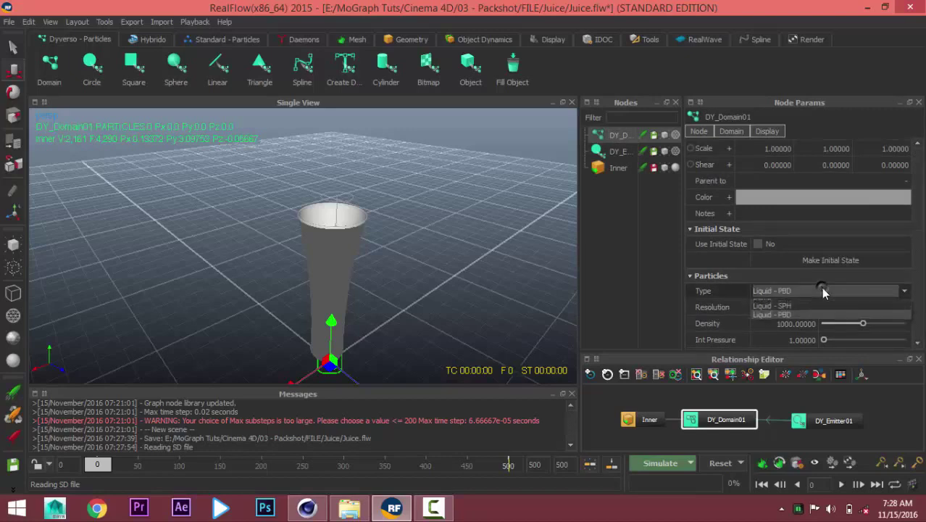
{"action": "left_click", "coordinate": [783, 314]}
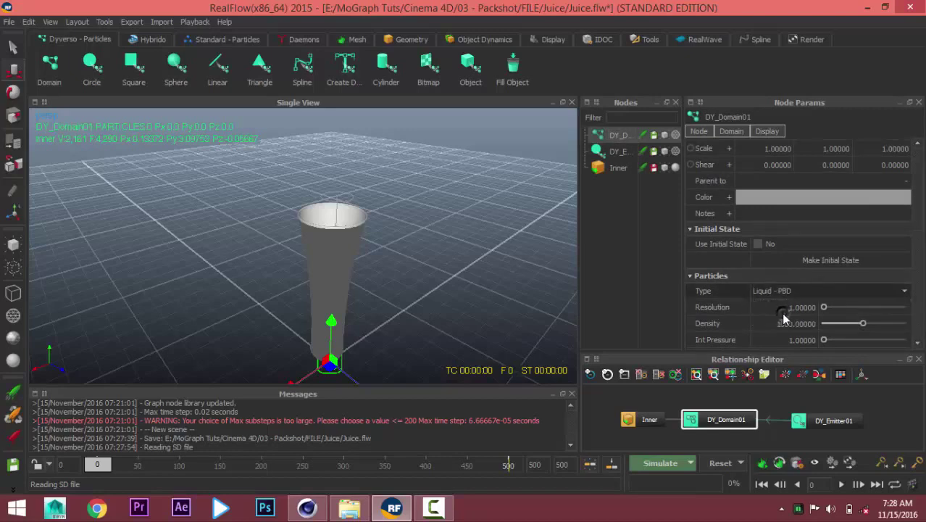
{"action": "left_click", "coordinate": [791, 307]}
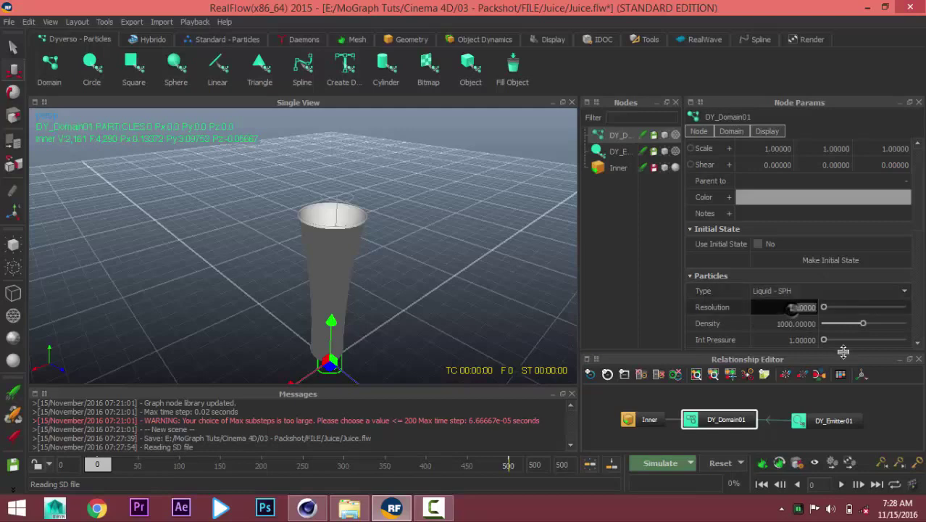
{"action": "type", "text": "10"}
{"action": "key", "text": "Return"}
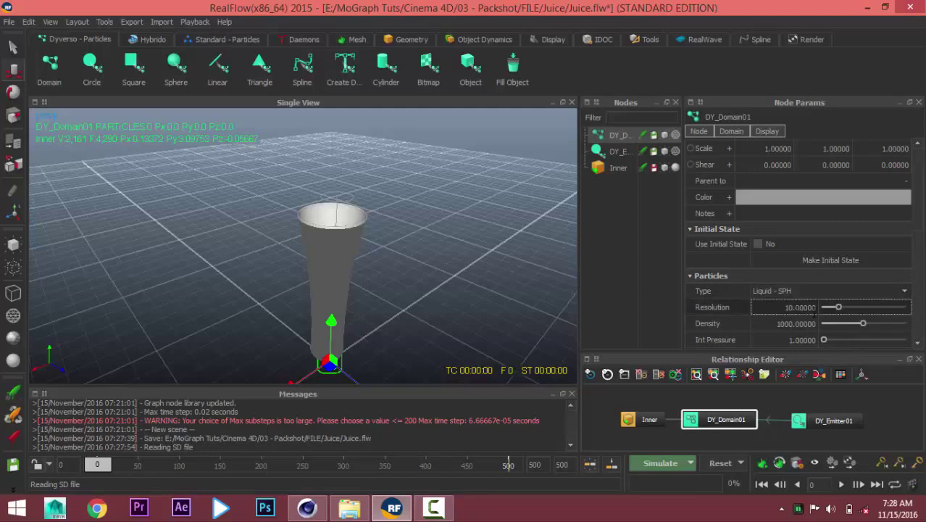
Set the domain's external pressure to 5 and viscosity to 2, then select DY_Emitter01
{"action": "scroll", "coordinate": [702, 341], "scroll_direction": "down", "scroll_amount": 2}
{"action": "left_click", "coordinate": [791, 329]}
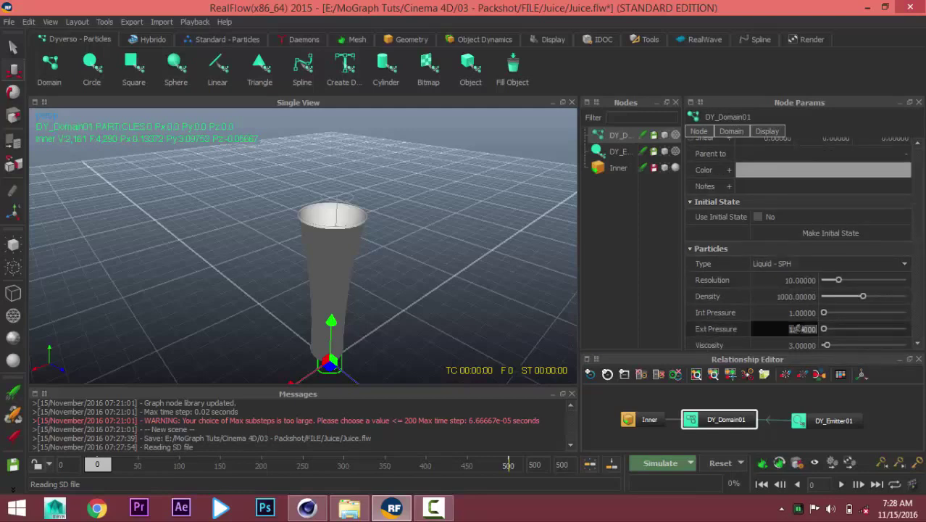
{"action": "type", "text": "5"}
{"action": "key", "text": "Return"}
{"action": "left_click", "coordinate": [805, 344]}
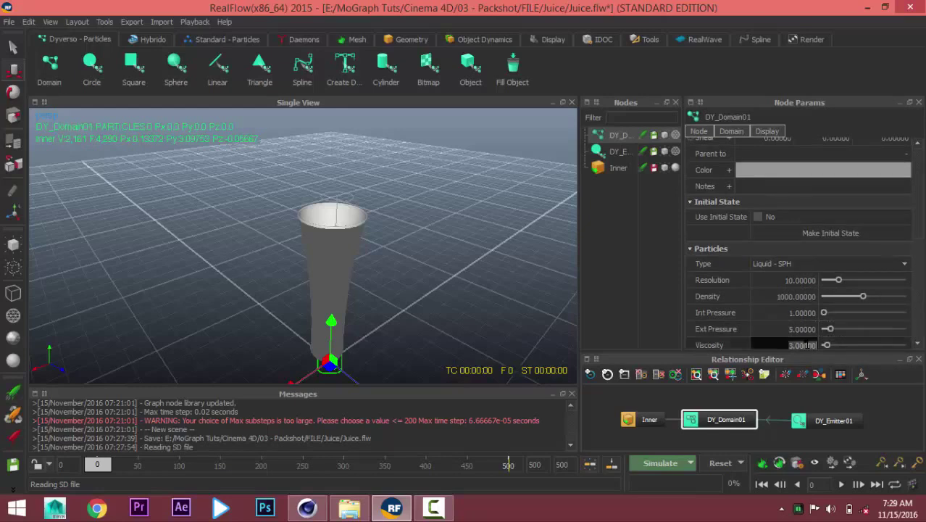
{"action": "type", "text": "2"}
{"action": "key", "text": "Return"}
{"action": "scroll", "coordinate": [721, 287], "scroll_direction": "down", "scroll_amount": 4}
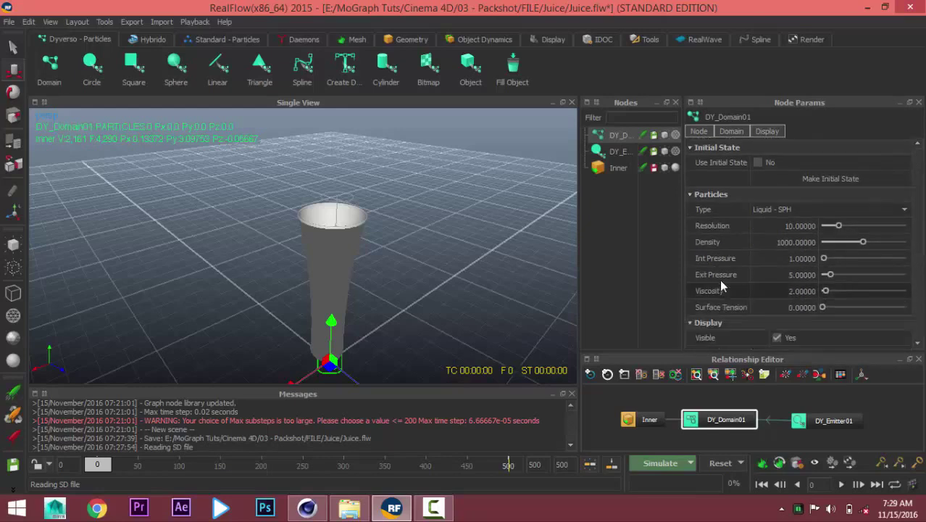
{"action": "left_click", "coordinate": [617, 150]}
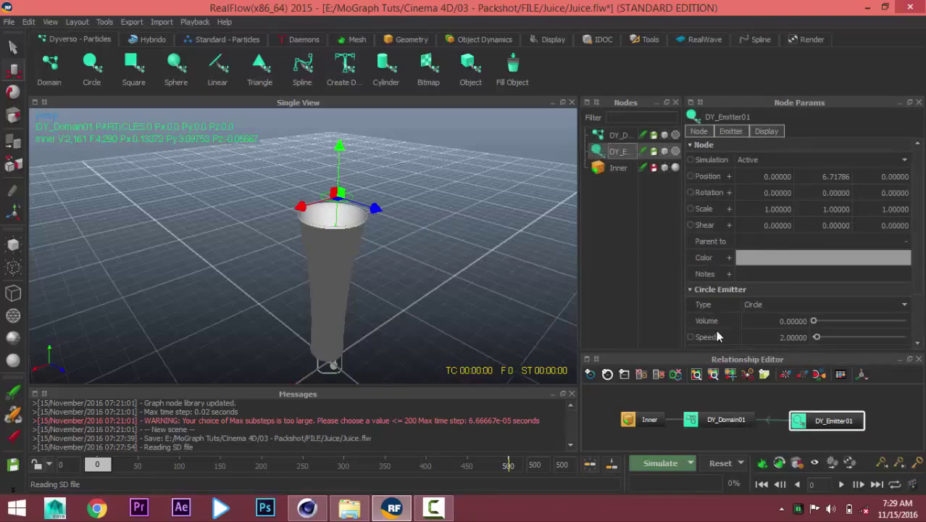
Set DY_Emitter01's speed to 10
{"action": "left_click", "coordinate": [785, 338]}
{"action": "type", "text": "10"}
{"action": "key", "text": "Return"}
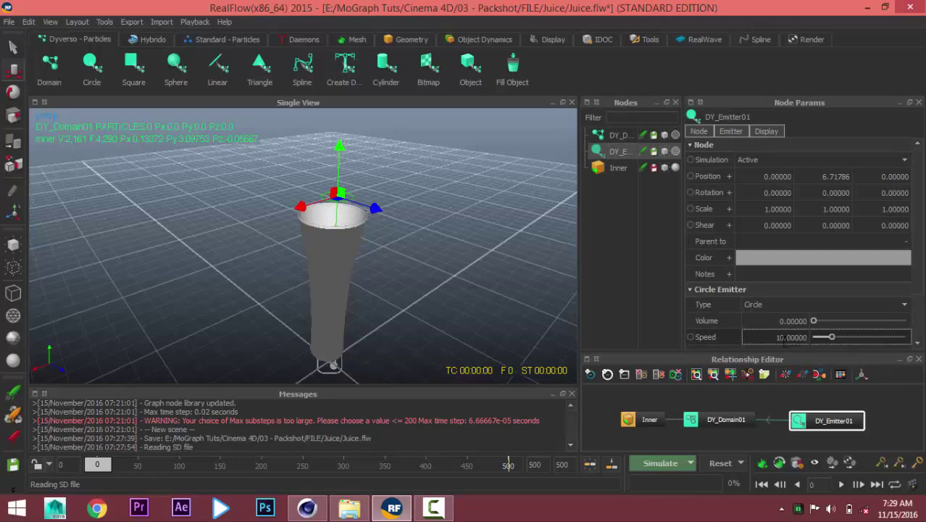
{"action": "scroll", "coordinate": [707, 323], "scroll_direction": "down", "scroll_amount": 1}
{"action": "scroll", "coordinate": [705, 319], "scroll_direction": "down", "scroll_amount": 1}
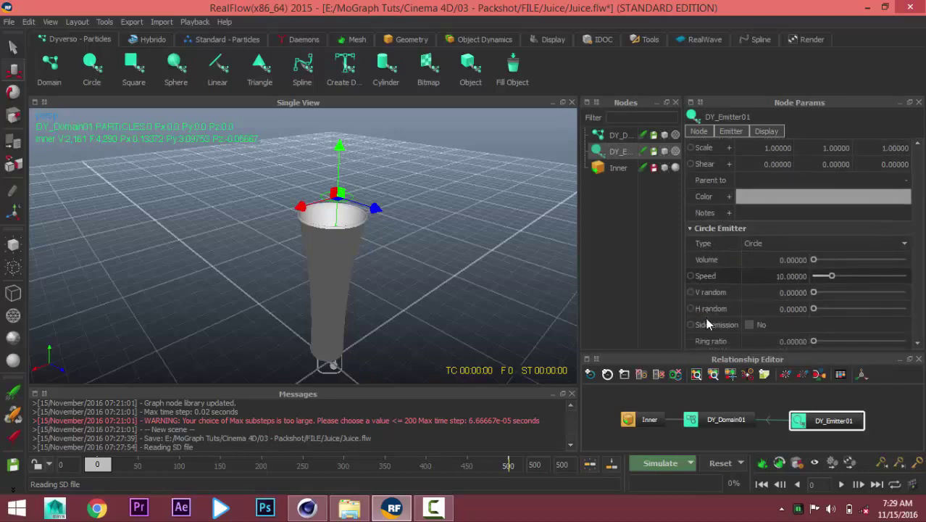
{"action": "scroll", "coordinate": [705, 319], "scroll_direction": "down", "scroll_amount": 1}
{"action": "scroll", "coordinate": [708, 330], "scroll_direction": "up", "scroll_amount": 3}
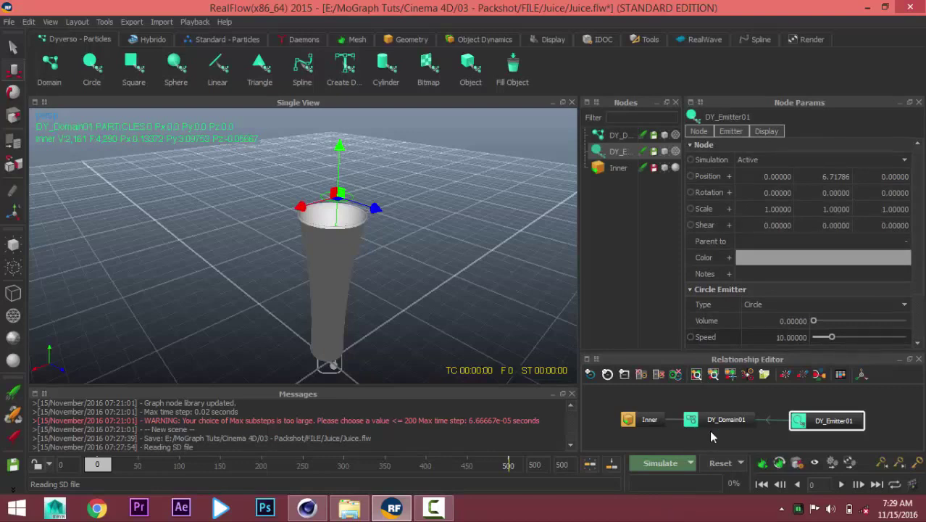
Scale the emitter to 0.5 on X, Y and Z
{"action": "double_click", "coordinate": [768, 209]}
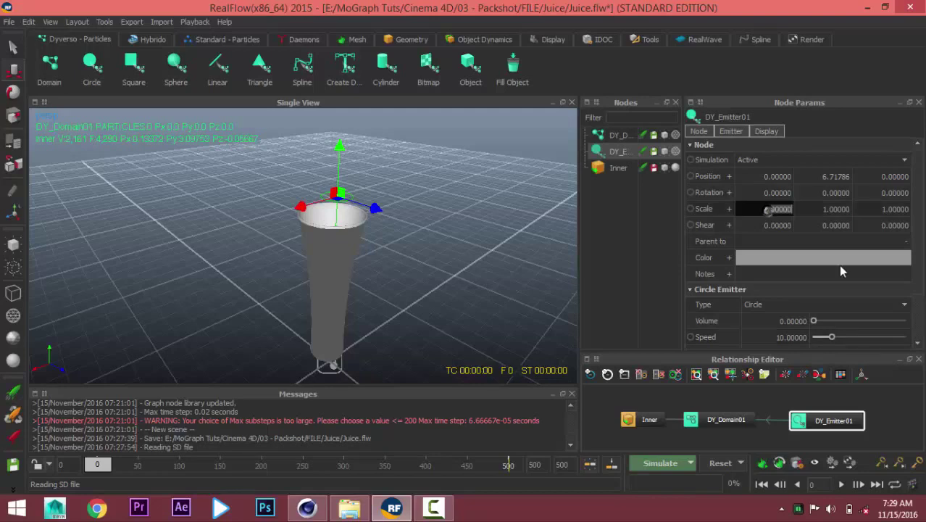
{"action": "type", "text": ".5"}
{"action": "double_click", "coordinate": [844, 209]}
{"action": "type", "text": ".5"}
{"action": "key", "text": "Return"}
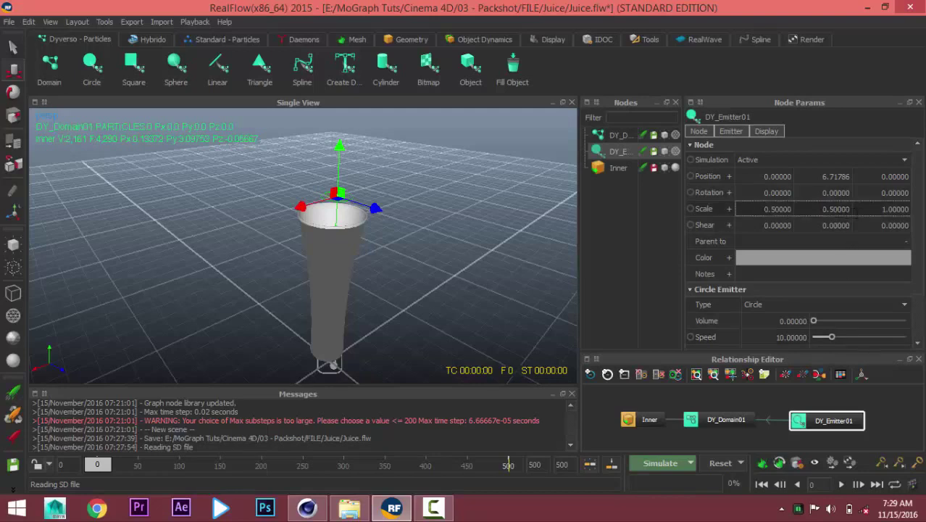
{"action": "double_click", "coordinate": [870, 210]}
{"action": "key", "text": "Return"}
{"action": "scroll", "coordinate": [308, 190], "scroll_direction": "up", "scroll_amount": 2}
{"action": "scroll", "coordinate": [411, 155], "scroll_direction": "up", "scroll_amount": 2}
{"action": "scroll", "coordinate": [399, 228], "scroll_direction": "up", "scroll_amount": 2}
{"action": "left_click_drag", "start_coordinate": [399, 233], "coordinate": [415, 251], "text": "alt"}
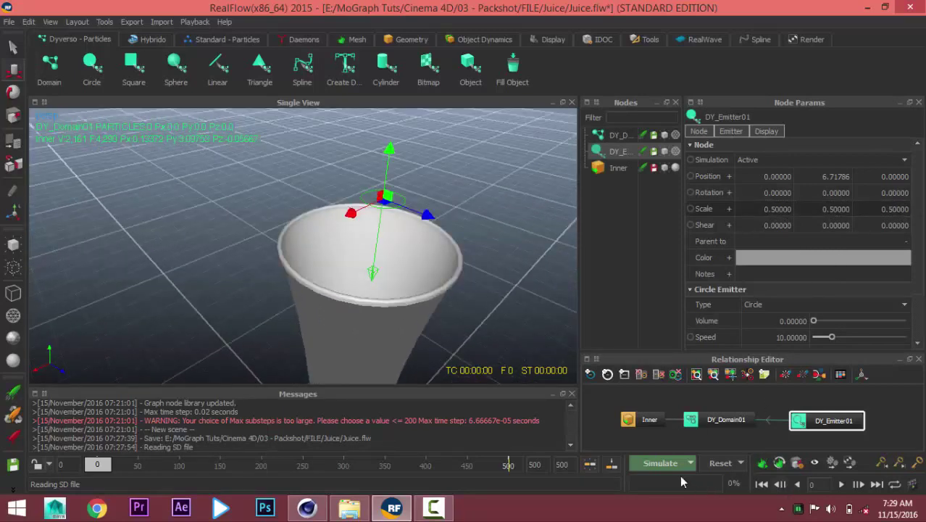
Run a test pour, then stop it and reset the simulation to frame 0
{"action": "left_click", "coordinate": [660, 466]}
{"action": "mouse_move", "coordinate": [420, 226]}
{"action": "left_mouse_down", "text": "alt"}
{"action": "mouse_move", "coordinate": [424, 299]}
{"action": "mouse_move", "coordinate": [383, 318]}
{"action": "left_mouse_up", "text": "alt"}
{"action": "mouse_move", "coordinate": [397, 364]}
{"action": "left_mouse_down", "text": "alt"}
{"action": "mouse_move", "coordinate": [366, 353]}
{"action": "mouse_move", "coordinate": [446, 370]}
{"action": "mouse_move", "coordinate": [328, 220]}
{"action": "mouse_move", "coordinate": [339, 329]}
{"action": "mouse_move", "coordinate": [331, 183]}
{"action": "mouse_move", "coordinate": [325, 242]}
{"action": "mouse_move", "coordinate": [257, 291]}
{"action": "mouse_move", "coordinate": [178, 304]}
{"action": "mouse_move", "coordinate": [277, 320]}
{"action": "mouse_move", "coordinate": [336, 249]}
{"action": "mouse_move", "coordinate": [319, 219]}
{"action": "mouse_move", "coordinate": [354, 320]}
{"action": "mouse_move", "coordinate": [359, 367]}
{"action": "mouse_move", "coordinate": [315, 219]}
{"action": "left_mouse_up", "text": "alt"}
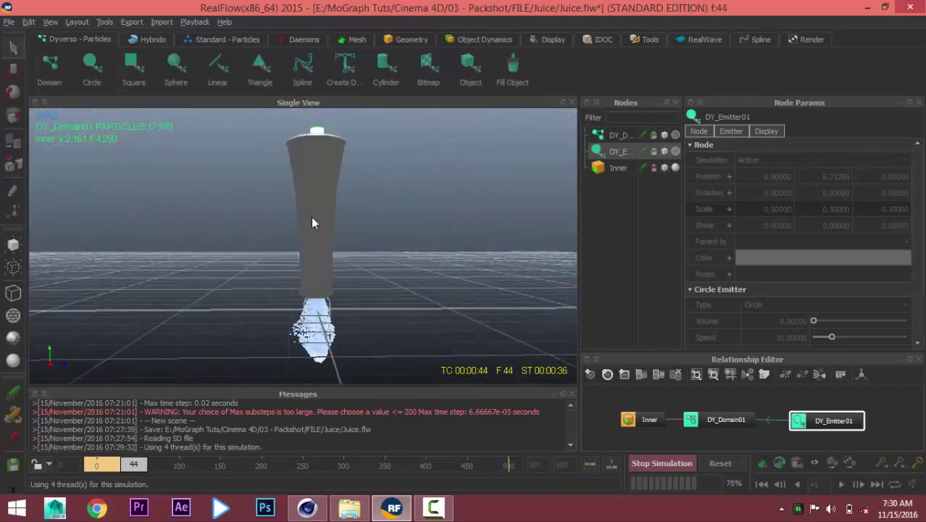
{"action": "left_click", "coordinate": [656, 463]}
{"action": "left_click", "coordinate": [721, 462]}
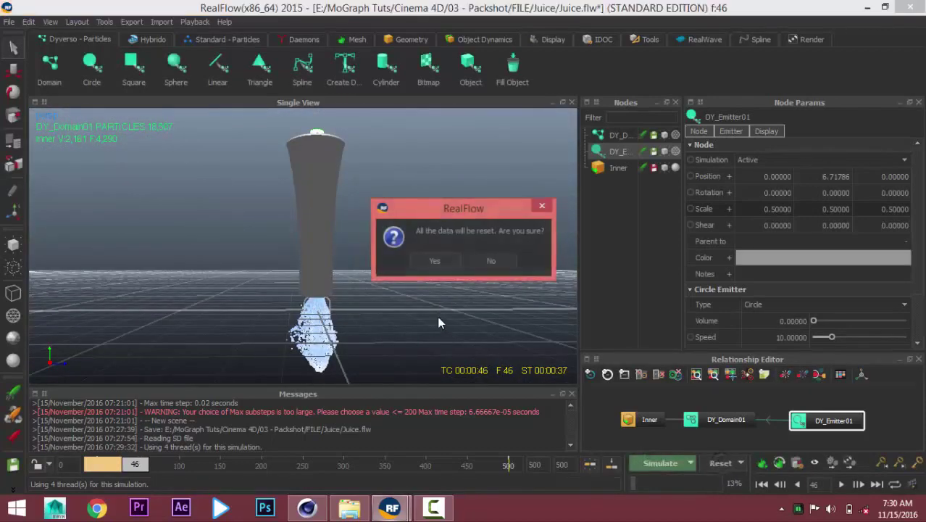
{"action": "left_click", "coordinate": [431, 262]}
Set the Inner glass object's volume mode to Shell
{"action": "left_click", "coordinate": [616, 168]}
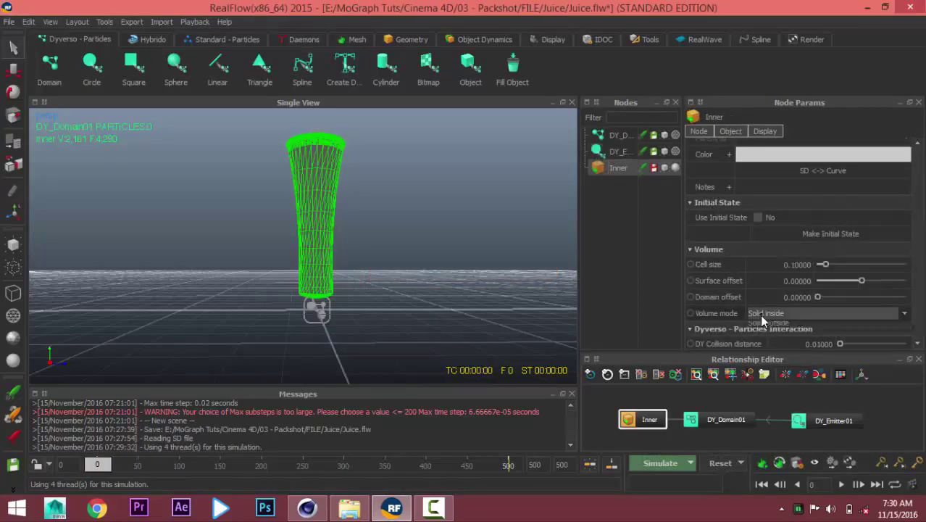
{"action": "left_click", "coordinate": [759, 314]}
{"action": "left_click", "coordinate": [761, 324]}
{"action": "mouse_move", "coordinate": [341, 298]}
{"action": "left_mouse_down", "text": "alt"}
{"action": "mouse_move", "coordinate": [326, 157]}
{"action": "mouse_move", "coordinate": [306, 350]}
{"action": "left_mouse_up", "text": "alt"}
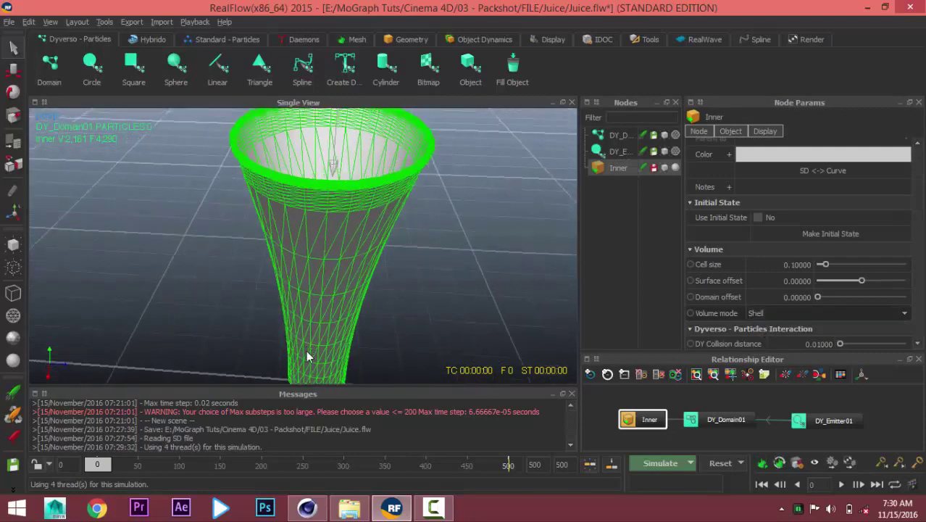
Tilt DY_Emitter01 to about 14.48 degrees on X and start a test pour
{"action": "right_click_drag", "start_coordinate": [306, 350], "coordinate": [580, 277], "text": "alt"}
{"action": "left_click", "coordinate": [617, 152]}
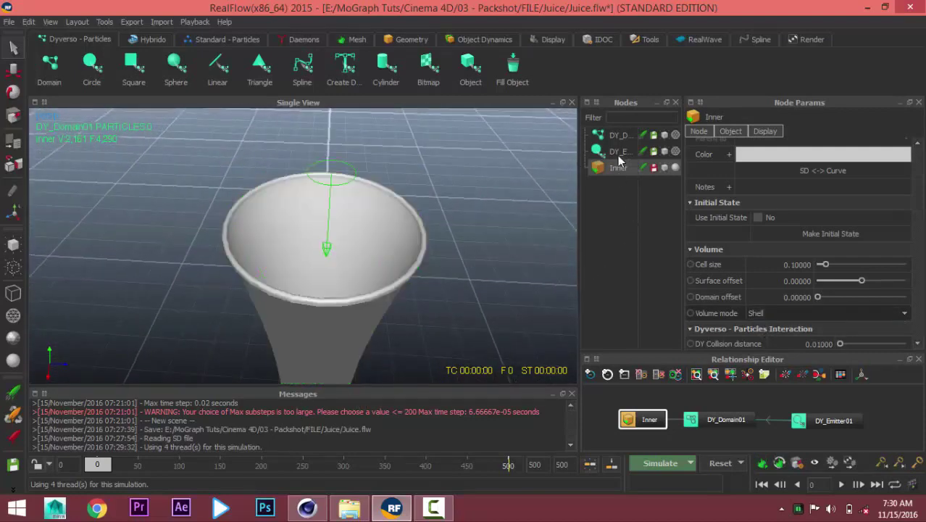
{"action": "left_click", "coordinate": [12, 94]}
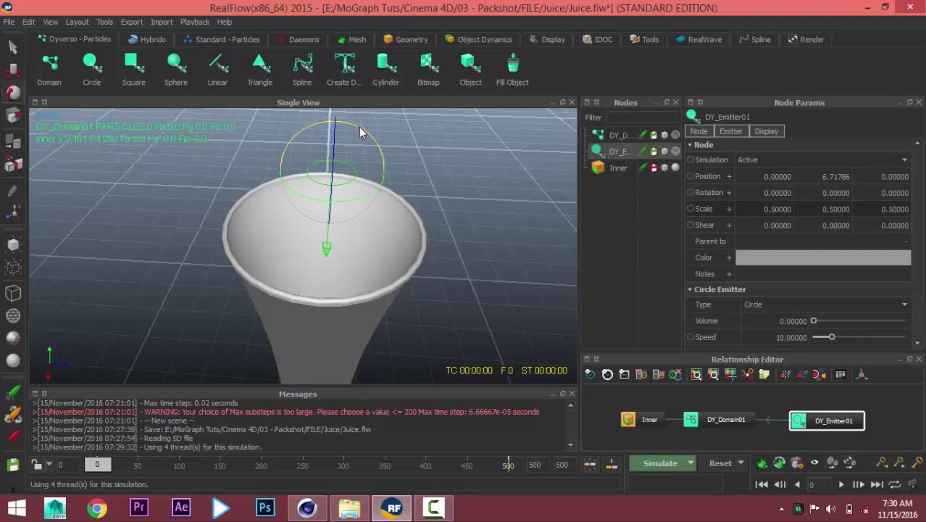
{"action": "left_click_drag", "start_coordinate": [359, 127], "coordinate": [372, 130]}
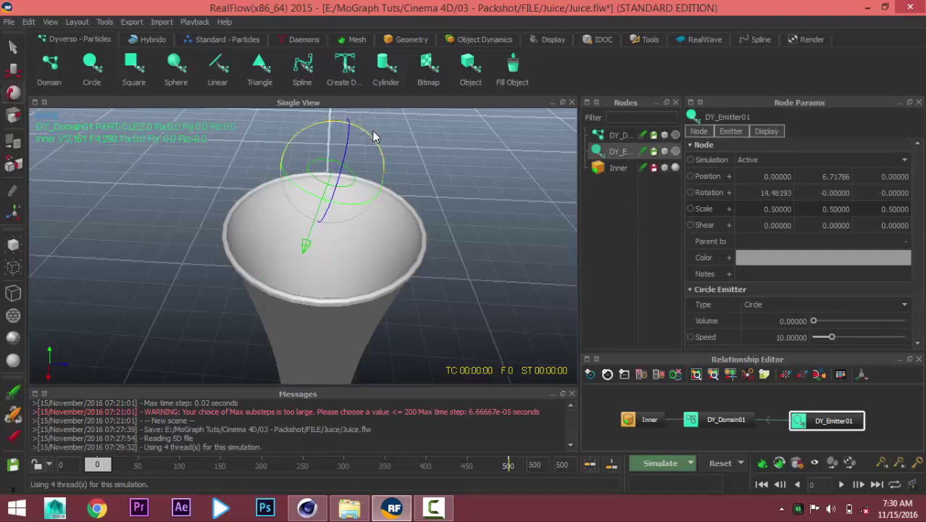
{"action": "left_click", "coordinate": [12, 70]}
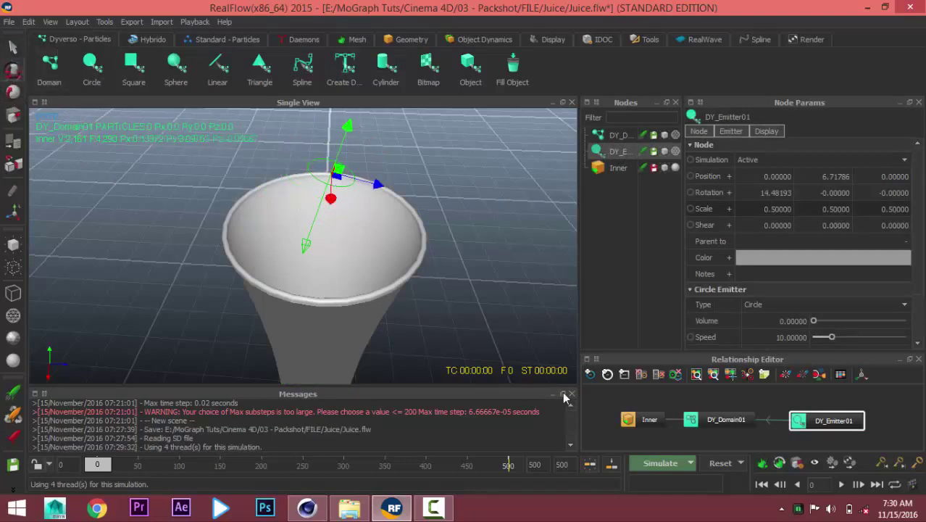
{"action": "left_click", "coordinate": [653, 463]}
{"action": "mouse_move", "coordinate": [324, 309]}
{"action": "left_mouse_down", "text": "alt"}
{"action": "mouse_move", "coordinate": [301, 321]}
{"action": "mouse_move", "coordinate": [355, 344]}
{"action": "mouse_move", "coordinate": [396, 345]}
{"action": "left_mouse_up", "text": "alt"}
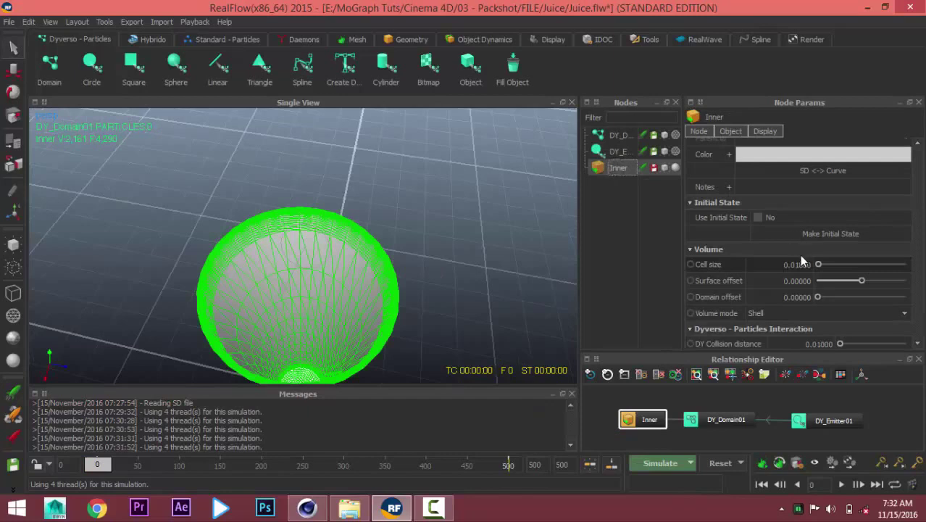
Set Inner's cell size to 0.013
{"action": "left_click", "coordinate": [797, 264]}
{"action": "type", "text": "0.013"}
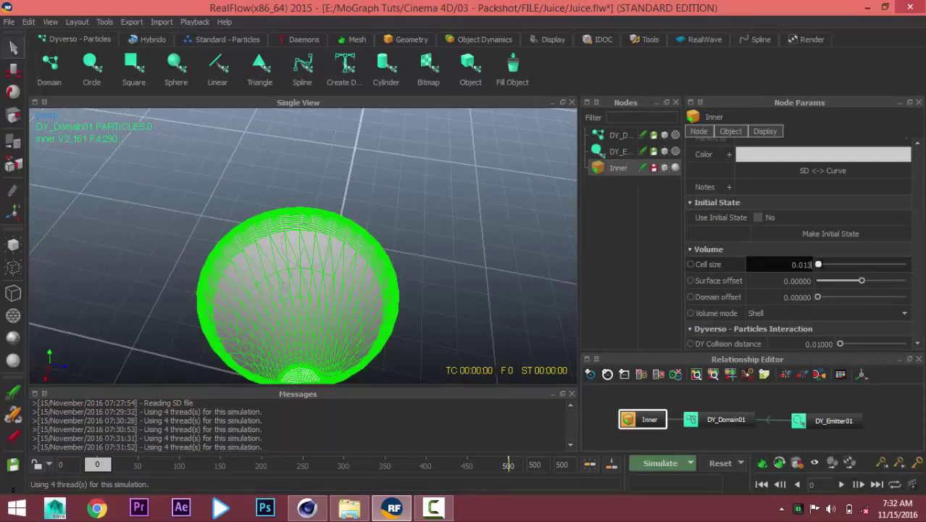
{"action": "key", "text": "Return"}
Run a brief test simulation with the finer cell size, then stop and reset it
{"action": "left_click", "coordinate": [656, 463]}
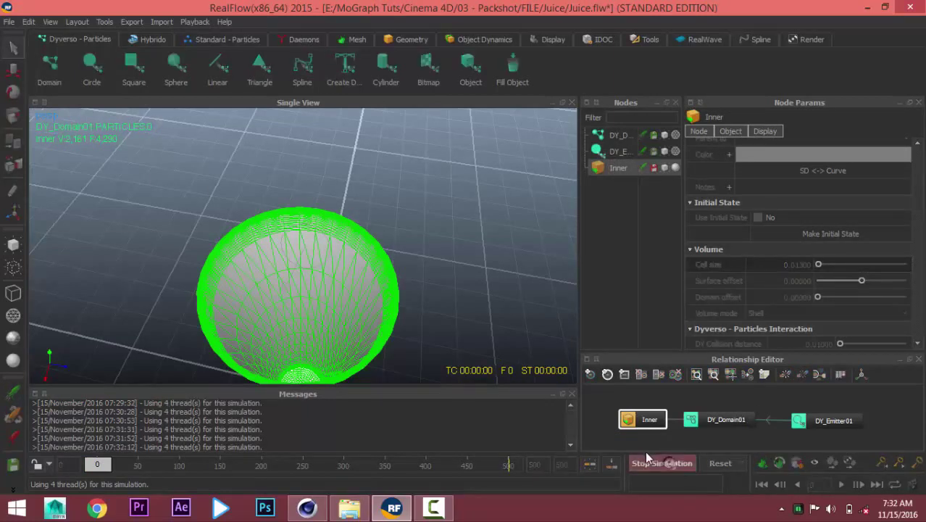
{"action": "left_click", "coordinate": [306, 250]}
{"action": "mouse_move", "coordinate": [335, 282]}
{"action": "left_mouse_down", "text": "alt"}
{"action": "mouse_move", "coordinate": [414, 280]}
{"action": "mouse_move", "coordinate": [424, 342]}
{"action": "left_mouse_up", "text": "alt"}
{"action": "mouse_move", "coordinate": [400, 371]}
{"action": "left_mouse_down", "text": "alt"}
{"action": "mouse_move", "coordinate": [383, 294]}
{"action": "mouse_move", "coordinate": [392, 374]}
{"action": "mouse_move", "coordinate": [306, 270]}
{"action": "mouse_move", "coordinate": [330, 345]}
{"action": "left_mouse_up", "text": "alt"}
{"action": "left_click", "coordinate": [654, 462]}
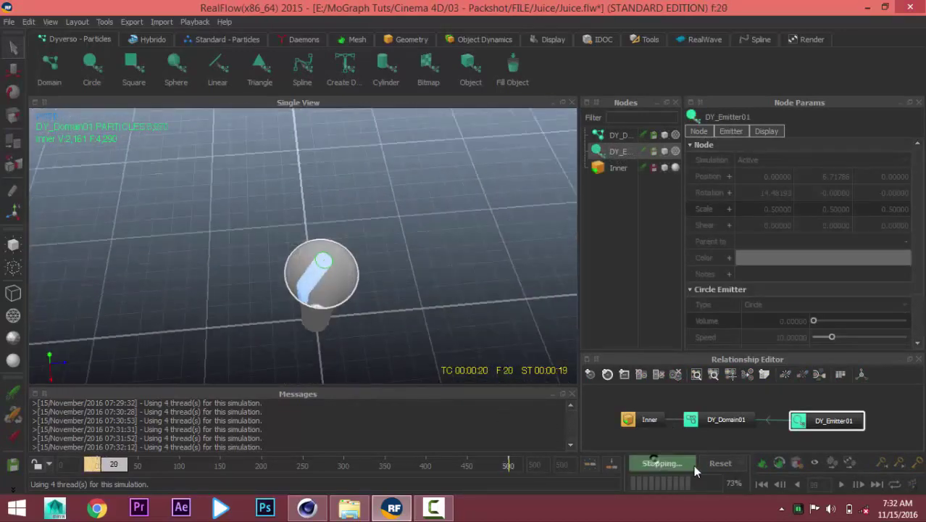
{"action": "left_click", "coordinate": [720, 463]}
Confirm the reset and set the emitter's X rotation to 0
{"action": "left_click", "coordinate": [435, 260]}
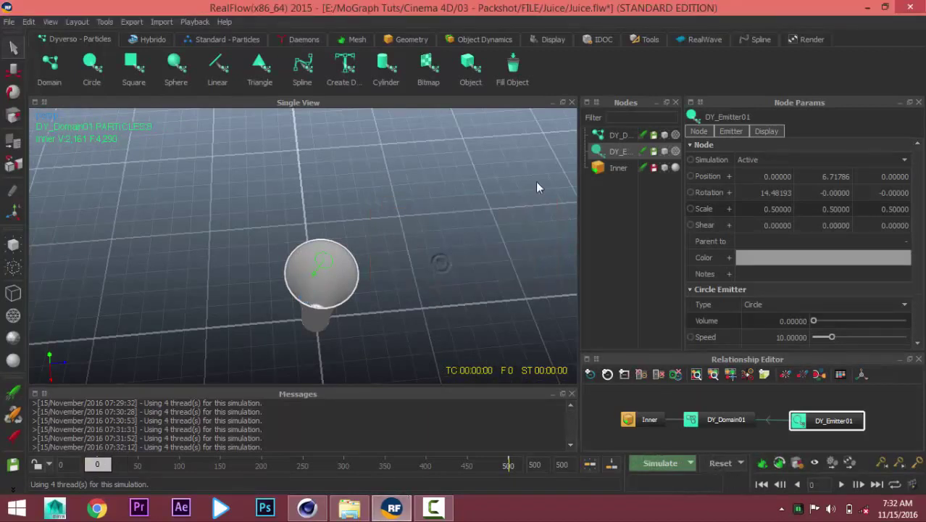
{"action": "double_click", "coordinate": [773, 192]}
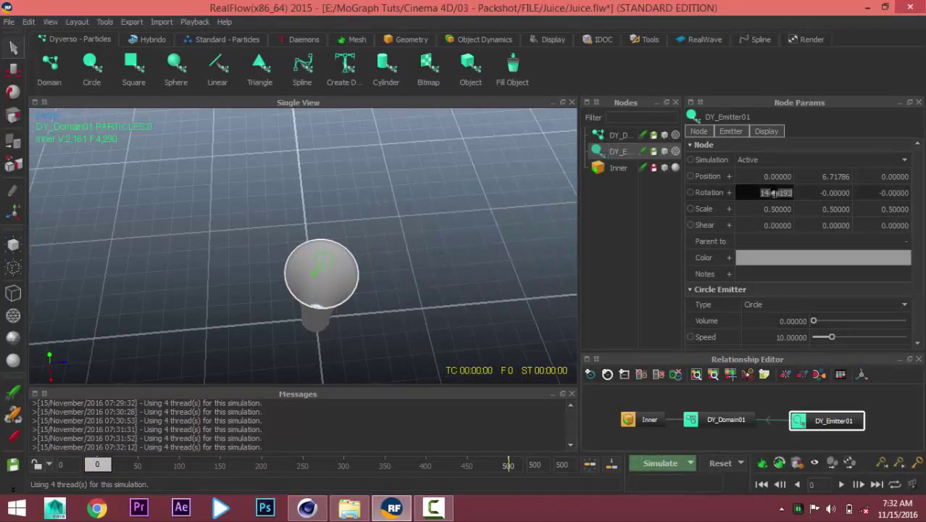
{"action": "type", "text": "0"}
{"action": "key", "text": "Return"}
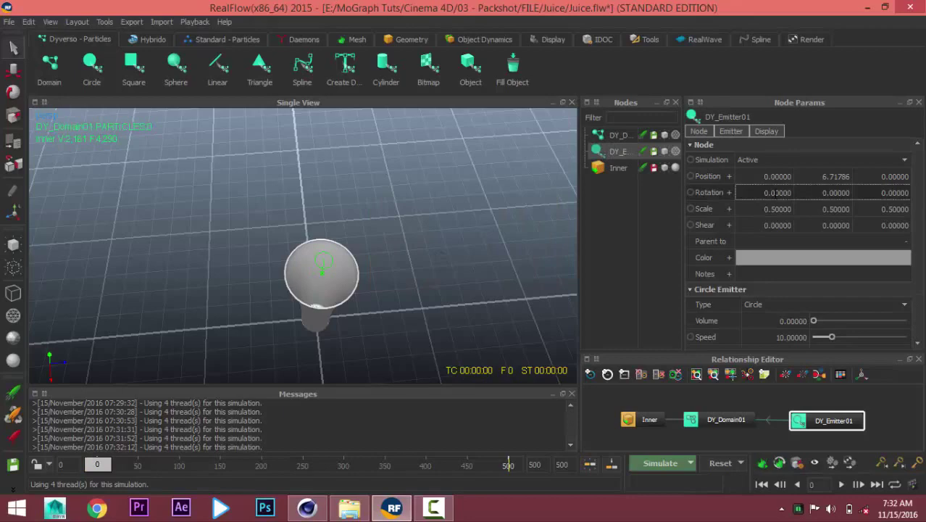
Raise the emitter above the cup to a height of about 9.13
{"action": "mouse_move", "coordinate": [212, 293]}
{"action": "left_mouse_down", "text": "alt"}
{"action": "mouse_move", "coordinate": [307, 284]}
{"action": "mouse_move", "coordinate": [325, 216]}
{"action": "mouse_move", "coordinate": [411, 205]}
{"action": "left_mouse_up", "text": "alt"}
{"action": "left_click", "coordinate": [353, 136]}
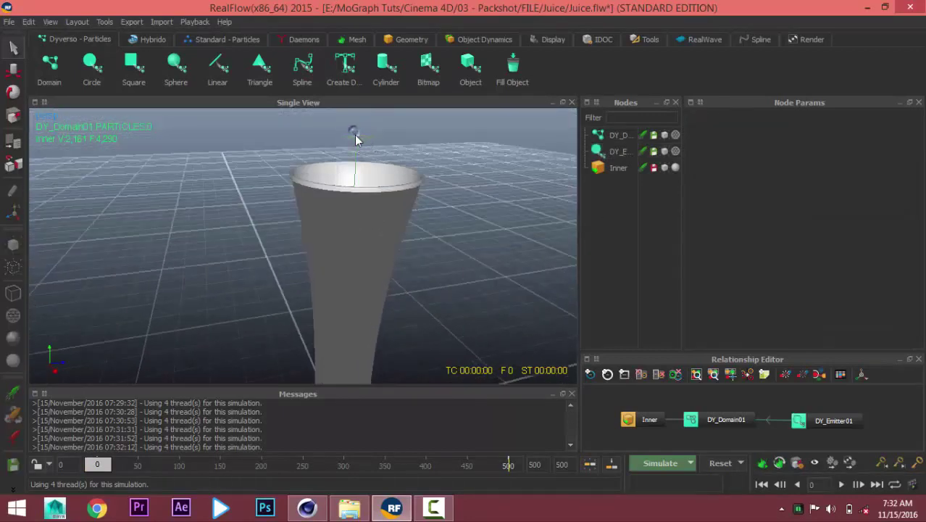
{"action": "left_click", "coordinate": [356, 137]}
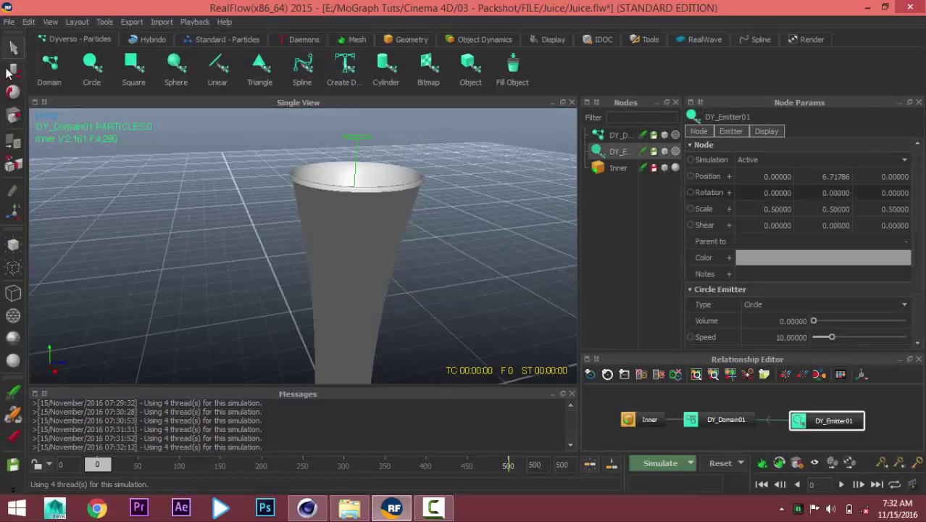
{"action": "left_click", "coordinate": [13, 69]}
{"action": "left_click_drag", "start_coordinate": [319, 282], "coordinate": [321, 307], "text": "alt"}
{"action": "left_click_drag", "start_coordinate": [353, 185], "coordinate": [351, 129]}
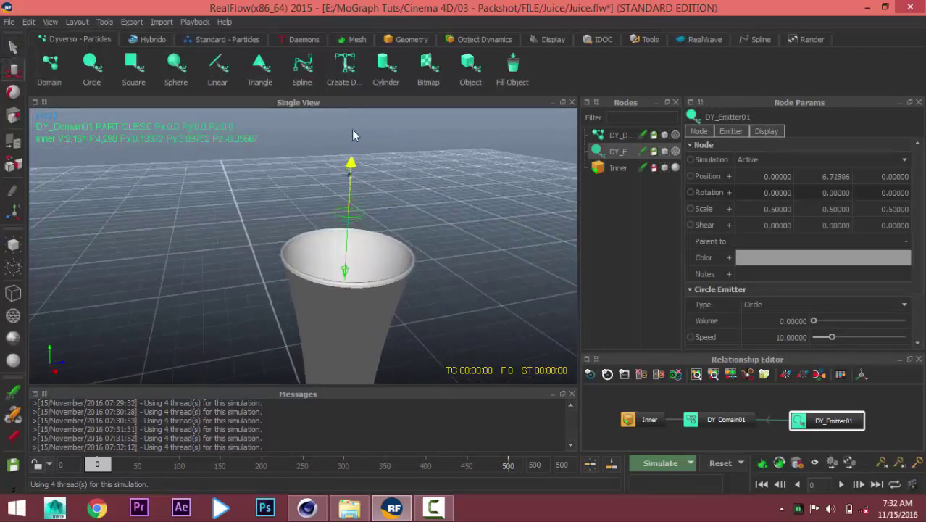
{"action": "mouse_move", "coordinate": [391, 172]}
{"action": "left_mouse_down", "text": "alt"}
{"action": "mouse_move", "coordinate": [334, 145]}
{"action": "mouse_move", "coordinate": [324, 102]}
{"action": "left_mouse_up", "text": "alt"}
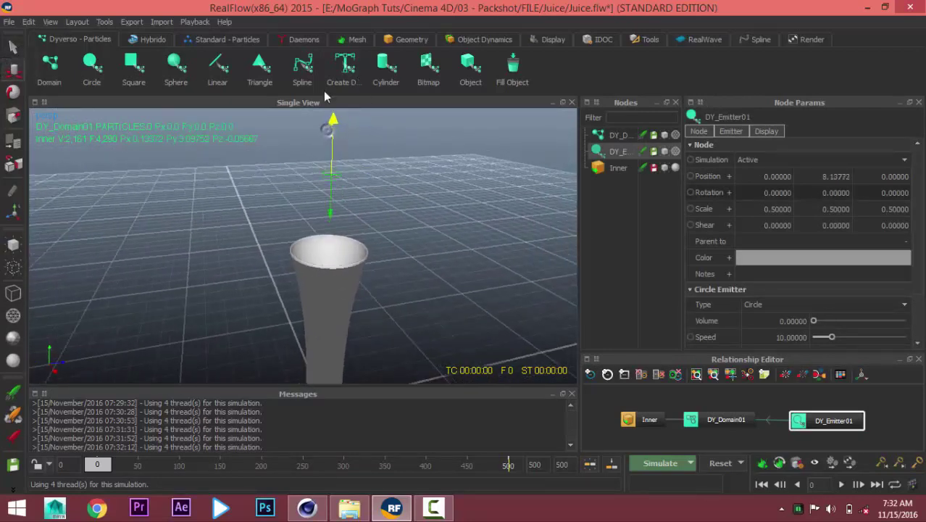
{"action": "left_click_drag", "start_coordinate": [341, 167], "coordinate": [348, 232], "text": "alt"}
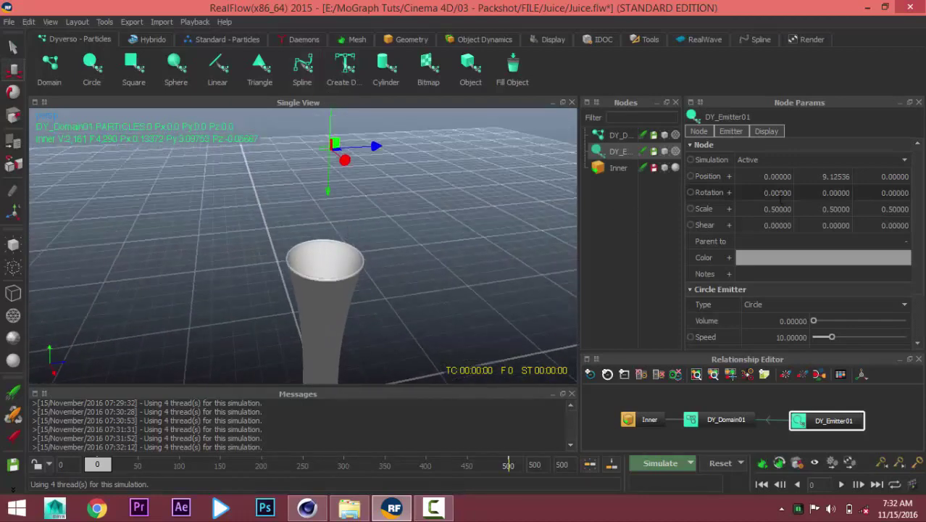
Tilt the emitter 7 degrees on X
{"action": "double_click", "coordinate": [778, 193]}
{"action": "type", "text": "7"}
{"action": "key", "text": "Return"}
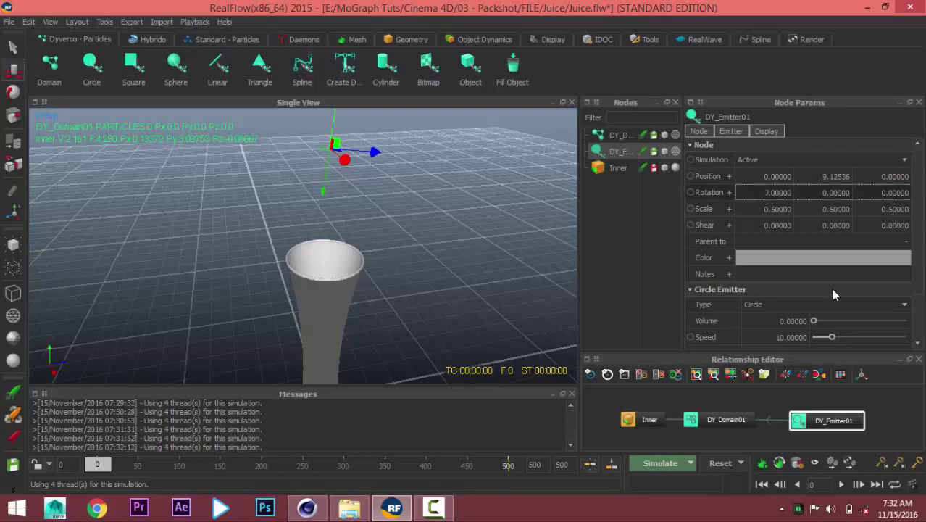
Drive the emitter's Z rotation with the expression 5*sin(6*t)+2 in the Curve Editor
{"action": "right_click", "coordinate": [715, 191]}
{"action": "left_click", "coordinate": [748, 198]}
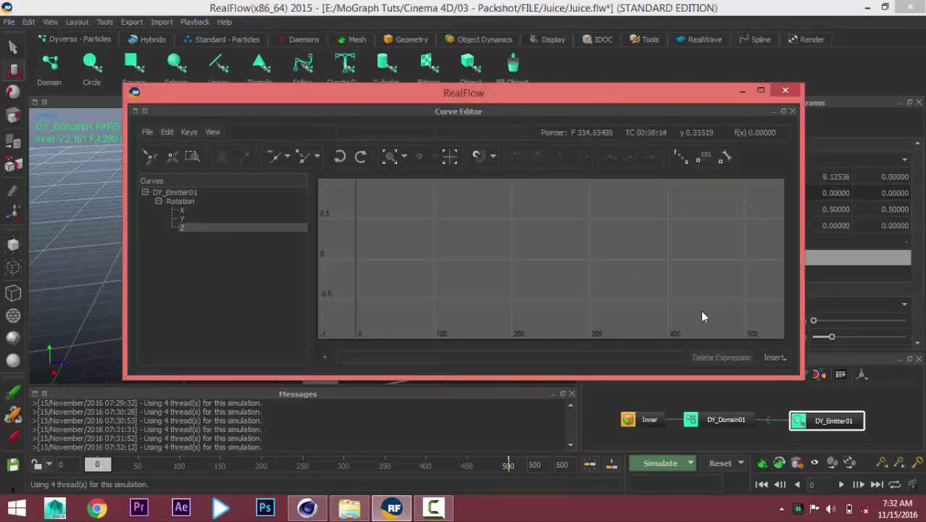
{"action": "left_click", "coordinate": [775, 358]}
{"action": "mouse_move", "coordinate": [799, 371]}
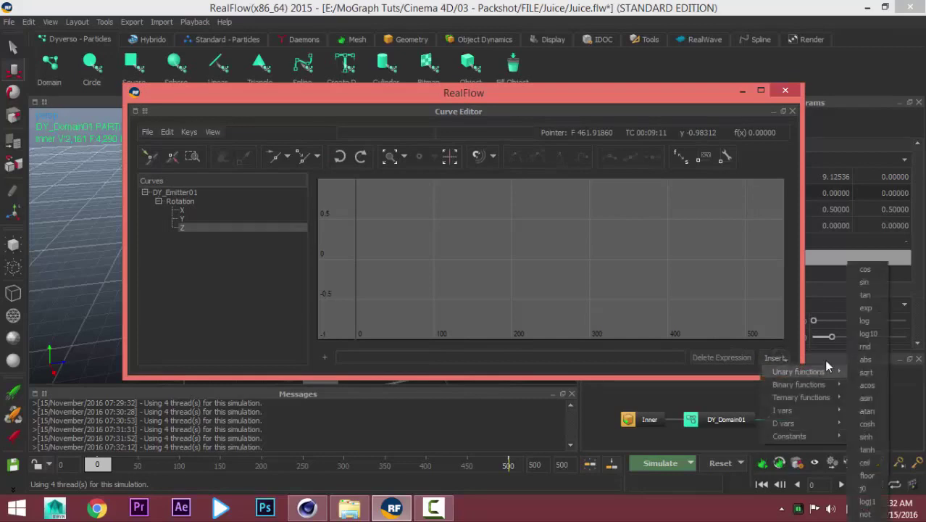
{"action": "left_click", "coordinate": [864, 282]}
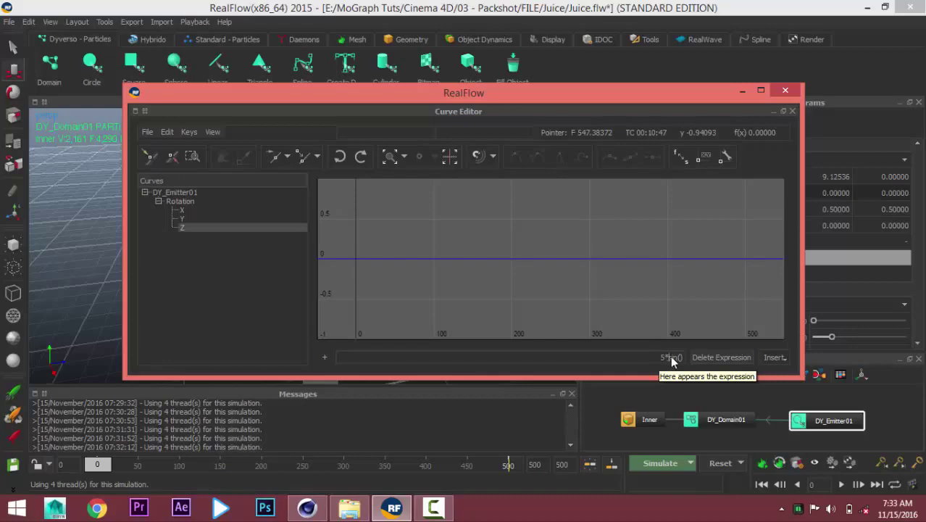
{"action": "left_click", "coordinate": [678, 359]}
{"action": "type", "text": ")"}
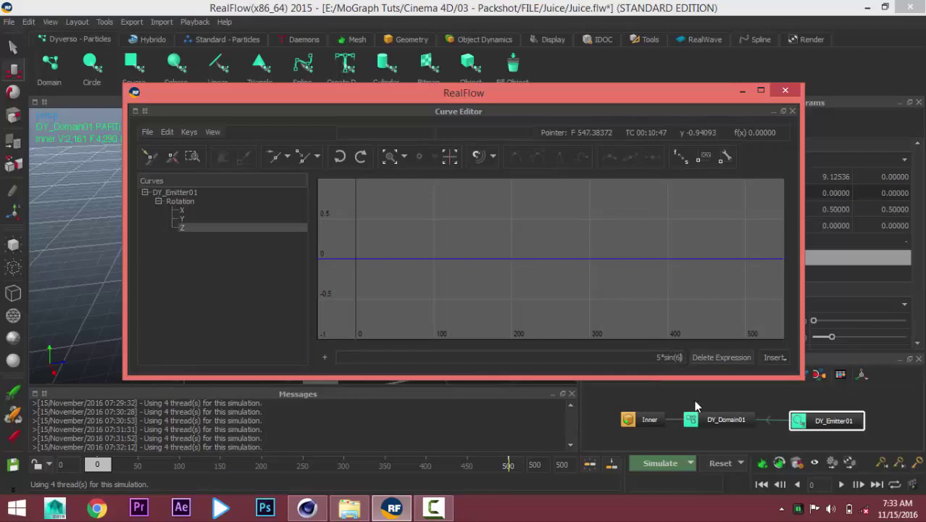
{"action": "type", "text": "*t)"}
{"action": "type", "text": "+"}
{"action": "type", "text": "2"}
{"action": "key", "text": "Return"}
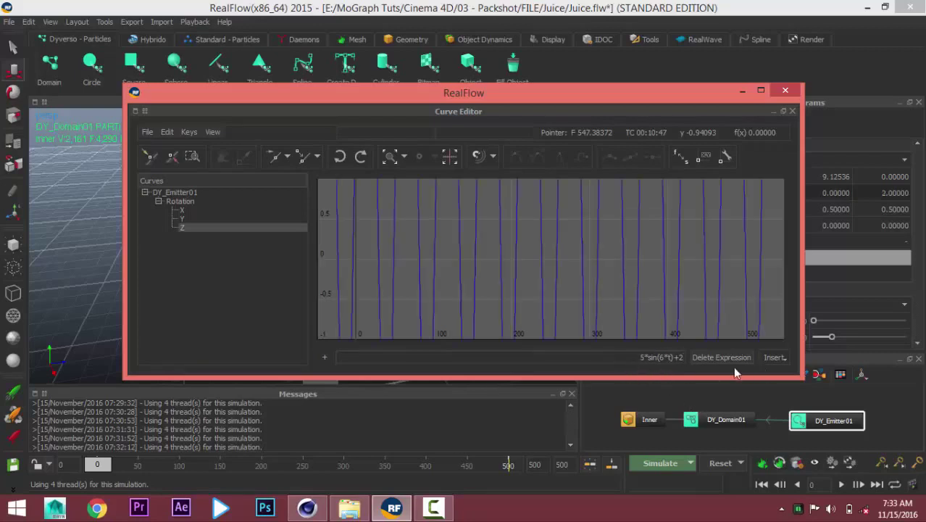
{"action": "scroll", "coordinate": [597, 261], "scroll_direction": "down", "scroll_amount": 2}
{"action": "scroll", "coordinate": [600, 269], "scroll_direction": "down", "scroll_amount": 2}
{"action": "scroll", "coordinate": [599, 269], "scroll_direction": "down", "scroll_amount": 2}
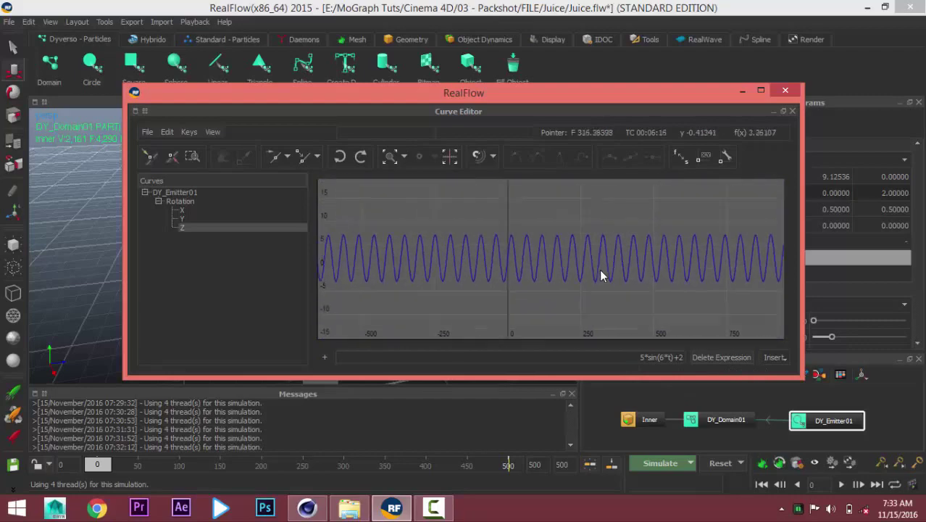
{"action": "scroll", "coordinate": [600, 269], "scroll_direction": "down", "scroll_amount": 1}
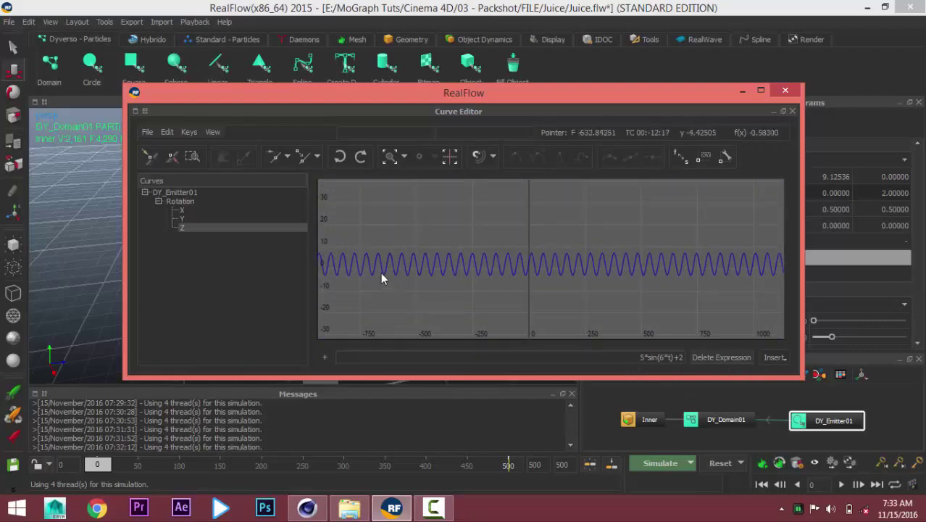
{"action": "left_click", "coordinate": [784, 92]}
Play back the animation to preview the emitter wobble, then rewind to frame 0
{"action": "scroll", "coordinate": [343, 198], "scroll_direction": "up", "scroll_amount": 1}
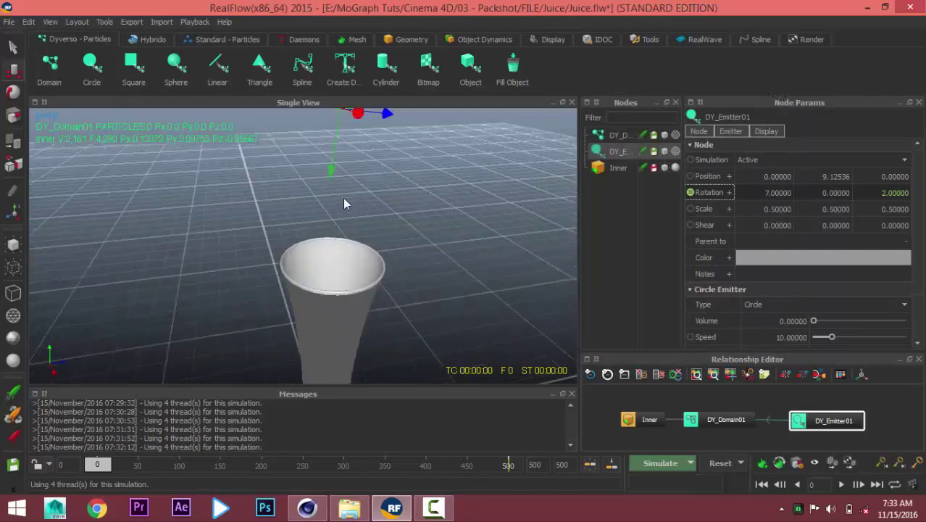
{"action": "scroll", "coordinate": [345, 203], "scroll_direction": "up", "scroll_amount": 1}
{"action": "scroll", "coordinate": [335, 278], "scroll_direction": "up", "scroll_amount": 1}
{"action": "scroll", "coordinate": [336, 282], "scroll_direction": "down", "scroll_amount": 2}
{"action": "scroll", "coordinate": [323, 273], "scroll_direction": "down", "scroll_amount": 1}
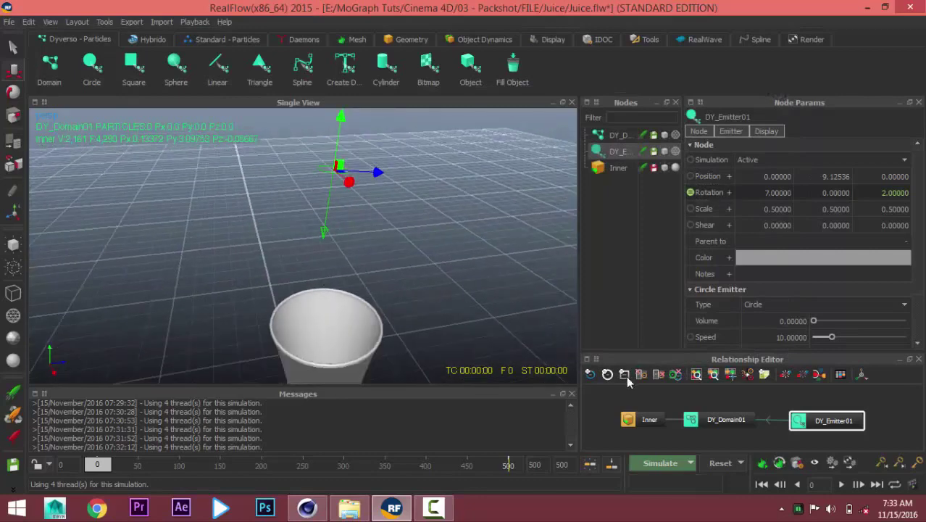
{"action": "left_click", "coordinate": [841, 484]}
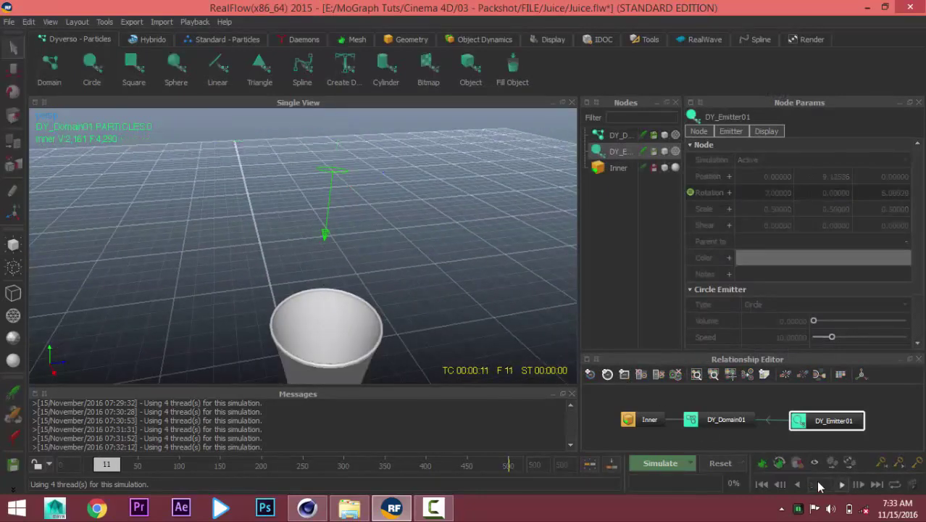
{"action": "left_click_drag", "start_coordinate": [309, 284], "coordinate": [404, 306], "text": "alt"}
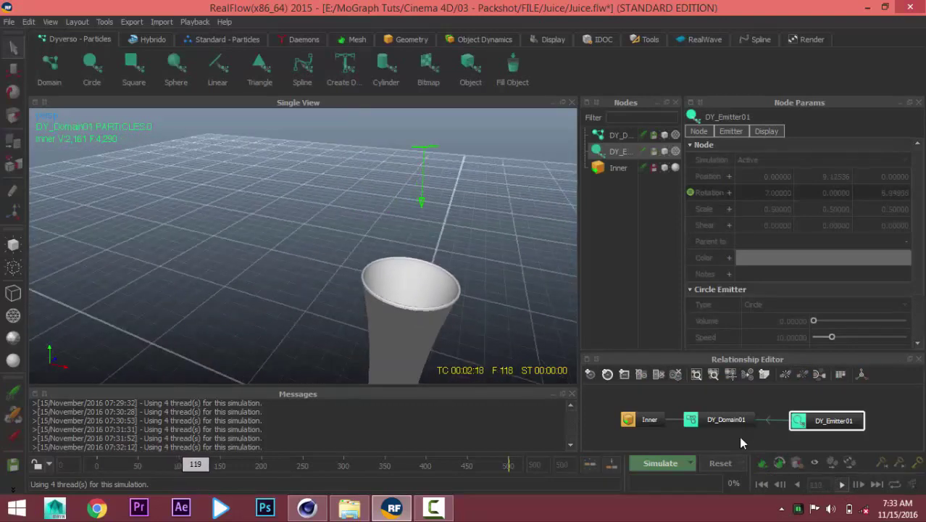
{"action": "left_click", "coordinate": [841, 485]}
{"action": "left_click", "coordinate": [761, 484]}
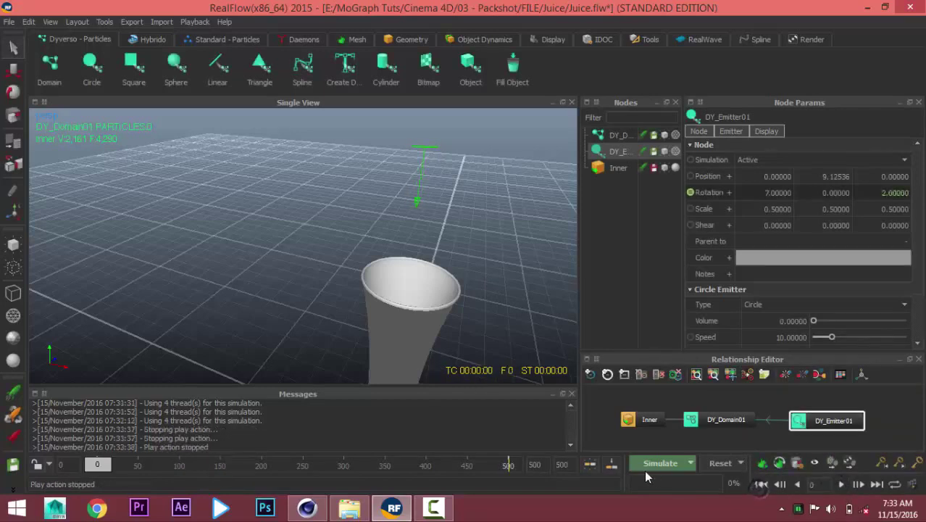
Show the Daemons tools in the top shelf
{"action": "scroll", "coordinate": [435, 308], "scroll_direction": "down", "scroll_amount": 1}
{"action": "scroll", "coordinate": [416, 290], "scroll_direction": "down", "scroll_amount": 2}
{"action": "scroll", "coordinate": [414, 254], "scroll_direction": "down", "scroll_amount": 1}
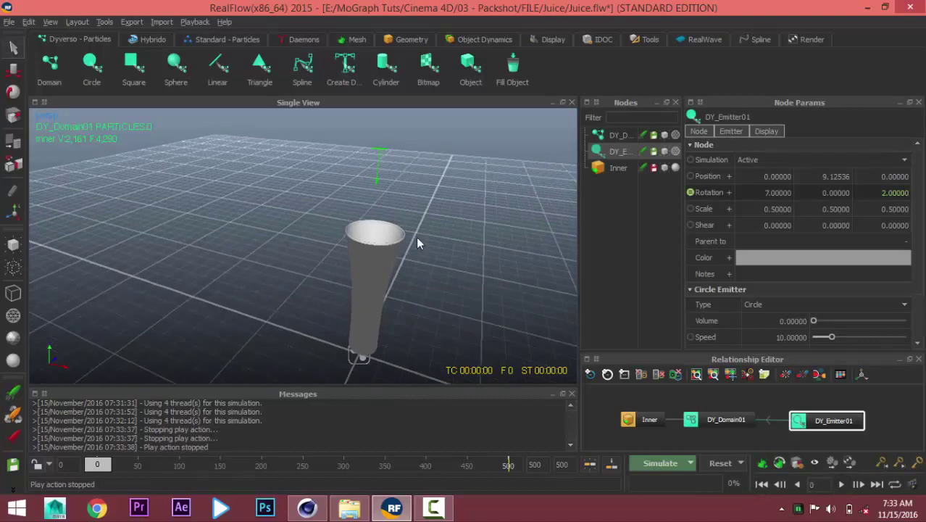
{"action": "left_click", "coordinate": [304, 39]}
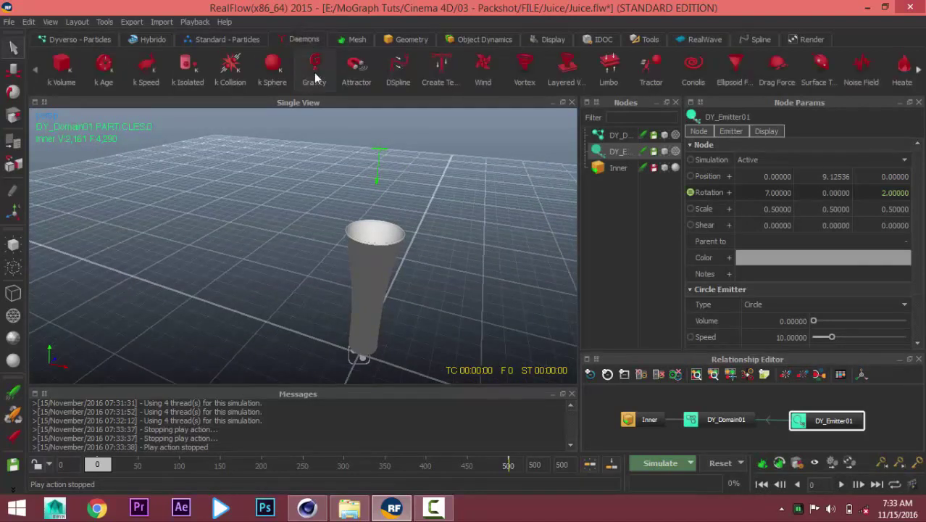
Add a Gravity01 force and a k_Volume01 daemon, and arrange both nodes in the relationship graph
{"action": "left_click", "coordinate": [314, 65]}
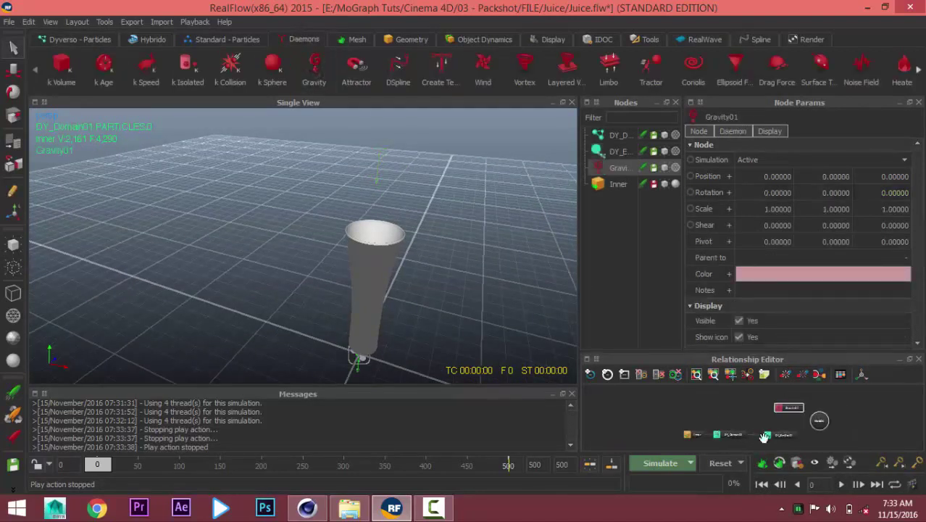
{"action": "left_click", "coordinate": [78, 77]}
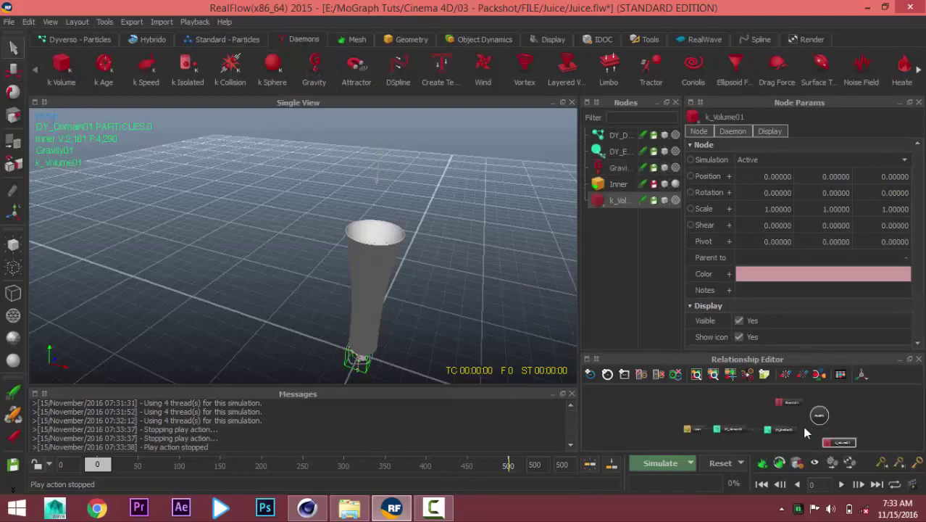
{"action": "scroll", "coordinate": [805, 428], "scroll_direction": "up", "scroll_amount": 2}
{"action": "middle_click_drag", "start_coordinate": [788, 422], "coordinate": [703, 417]}
{"action": "left_click", "coordinate": [714, 408]}
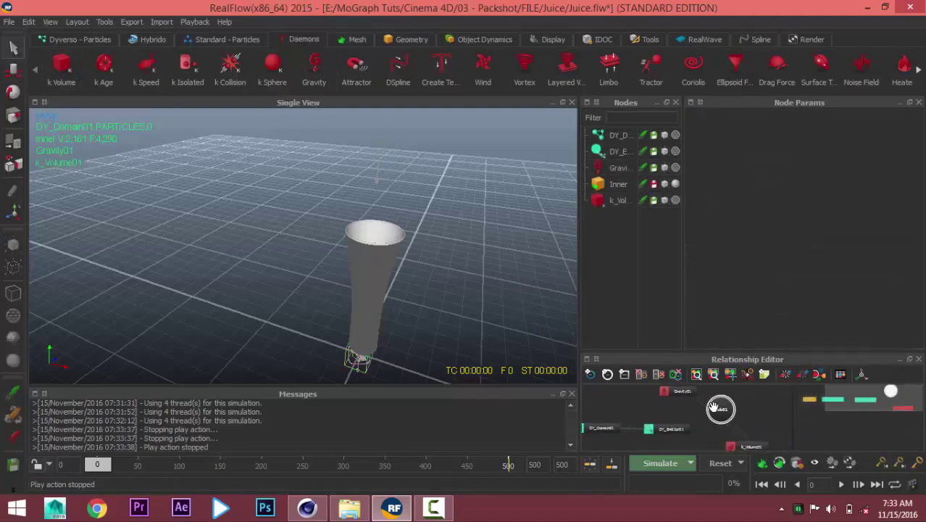
{"action": "left_click", "coordinate": [748, 439]}
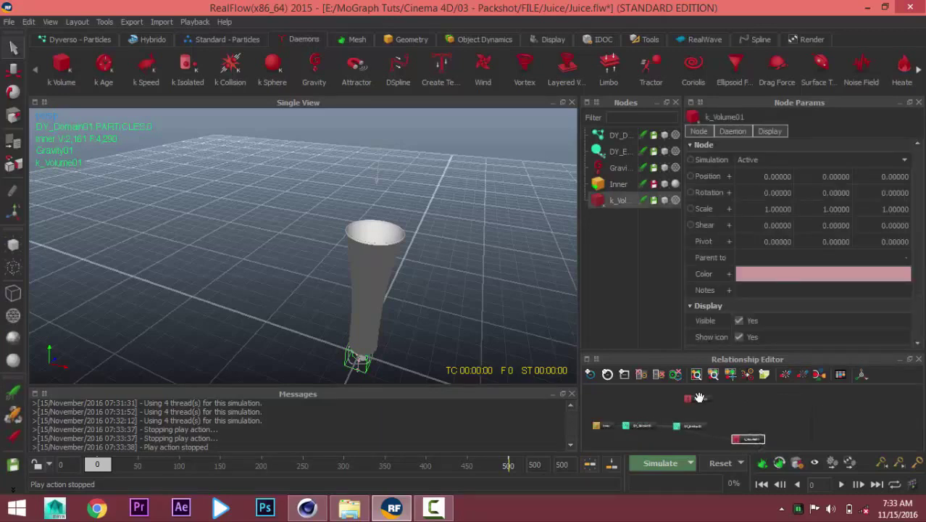
{"action": "left_click", "coordinate": [697, 398]}
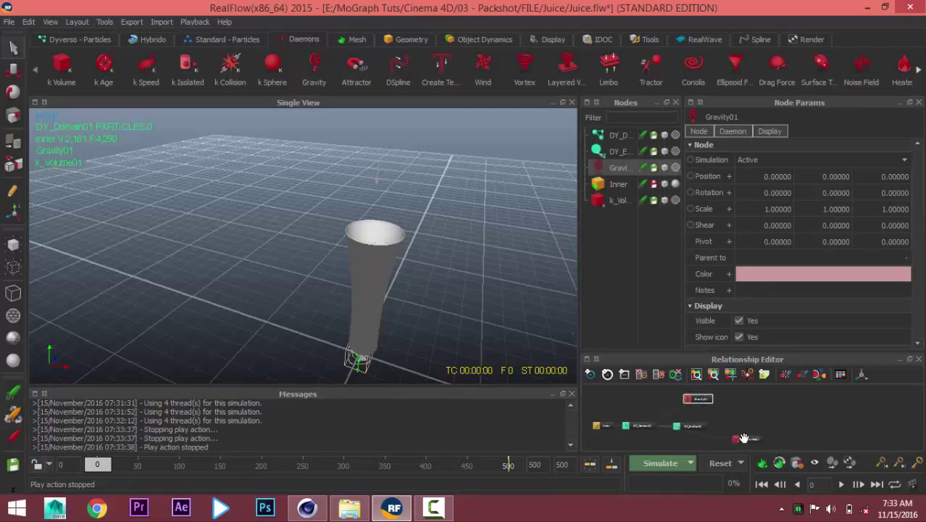
{"action": "left_click_drag", "start_coordinate": [744, 438], "coordinate": [635, 444]}
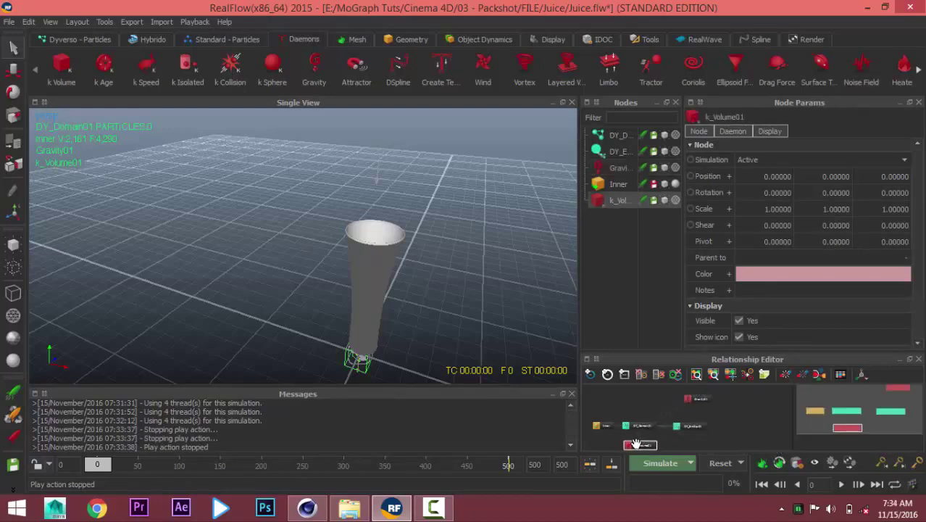
{"action": "left_click_drag", "start_coordinate": [689, 397], "coordinate": [634, 405]}
{"action": "scroll", "coordinate": [639, 433], "scroll_direction": "up", "scroll_amount": 3}
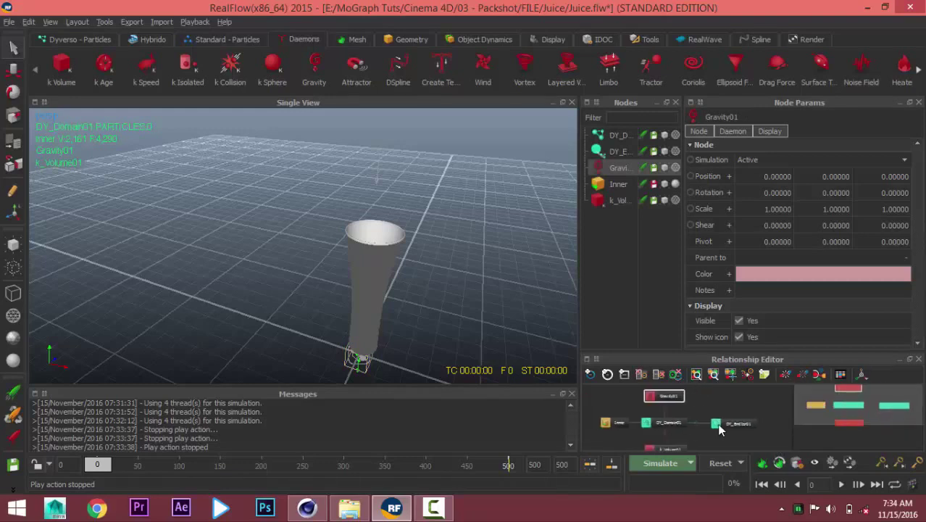
{"action": "scroll", "coordinate": [700, 430], "scroll_direction": "down", "scroll_amount": 3}
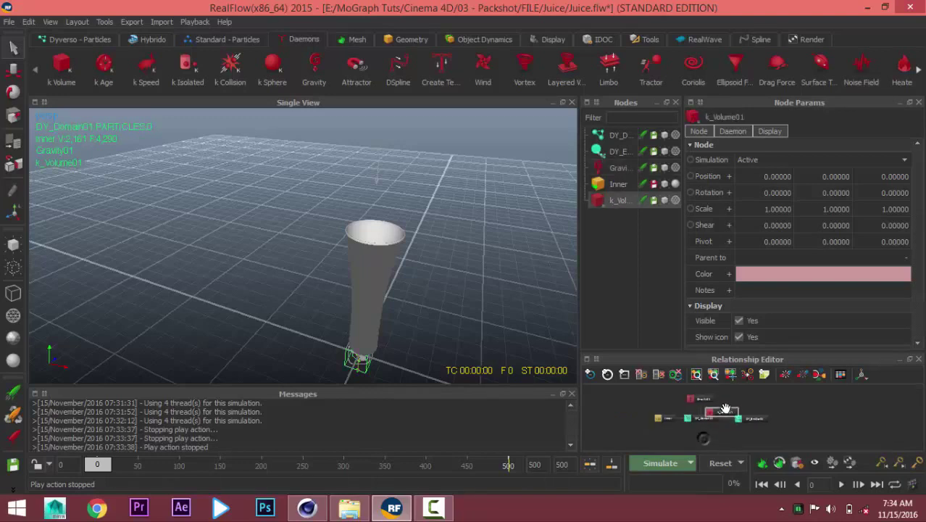
{"action": "left_click_drag", "start_coordinate": [701, 436], "coordinate": [734, 395]}
{"action": "scroll", "coordinate": [719, 432], "scroll_direction": "up", "scroll_amount": 2}
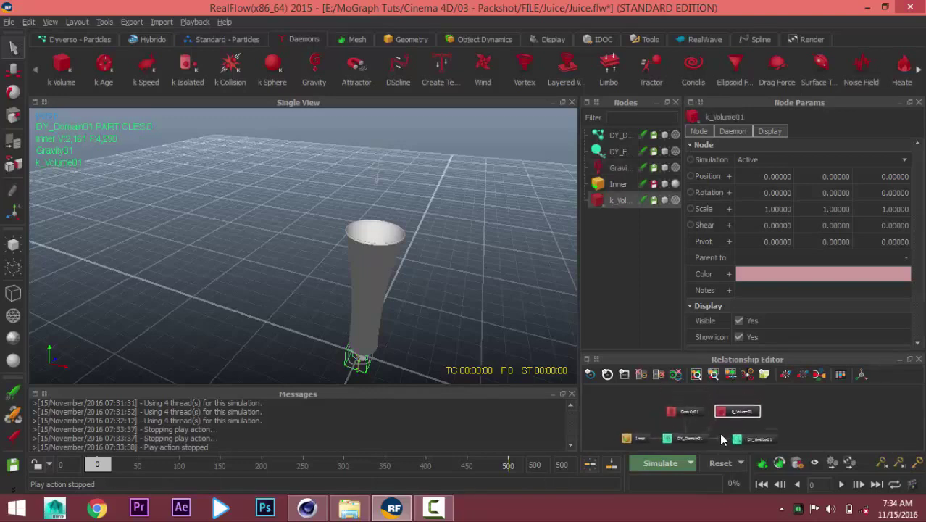
{"action": "scroll", "coordinate": [719, 433], "scroll_direction": "up", "scroll_amount": 1}
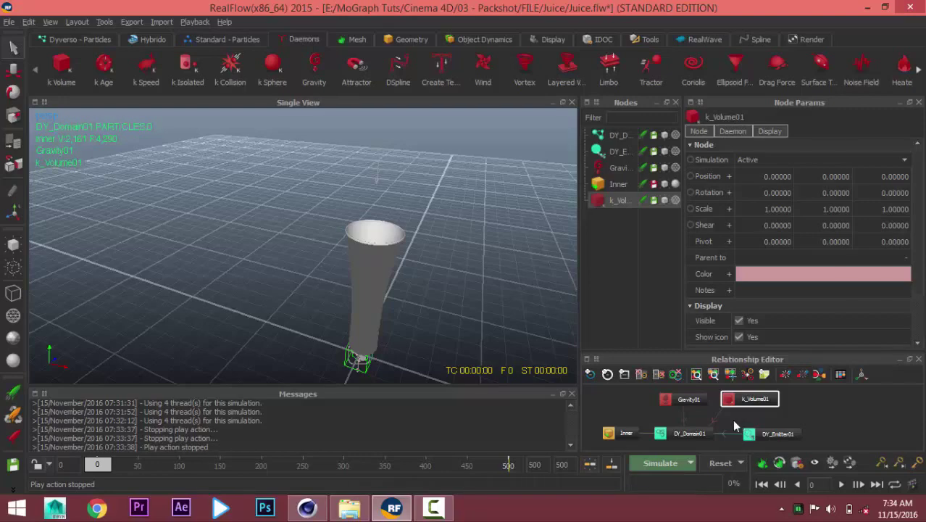
{"action": "middle_click_drag", "start_coordinate": [735, 428], "coordinate": [759, 426]}
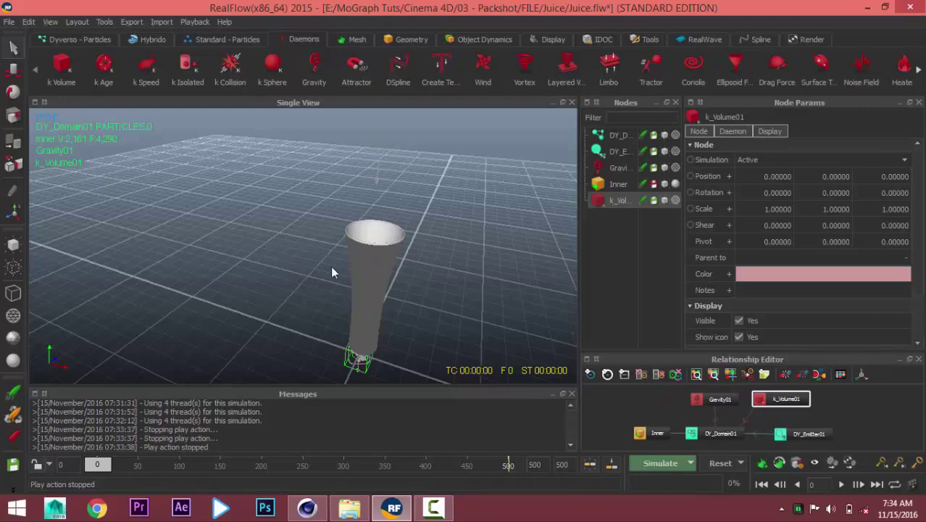
Scale k_Volume01 to 4 on X and Z and centre it under the cup
{"action": "left_click_drag", "start_coordinate": [386, 277], "coordinate": [424, 288], "text": "alt"}
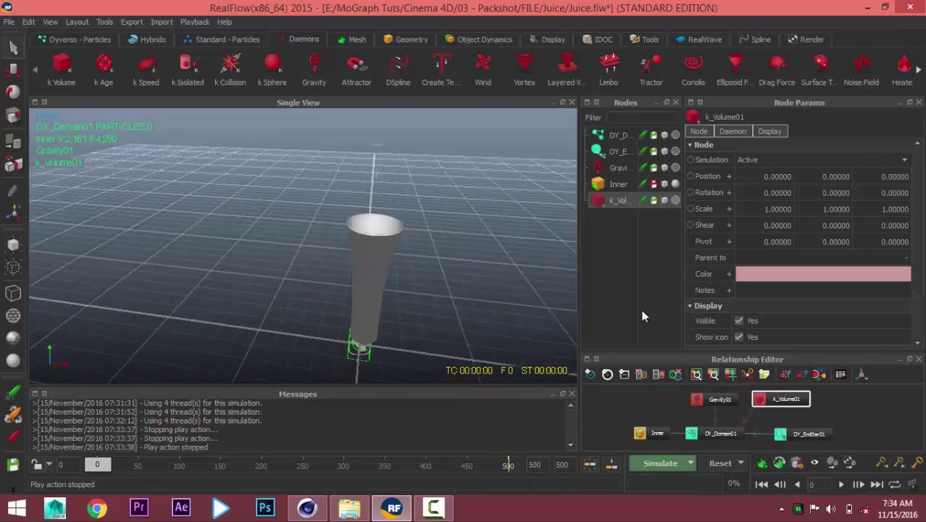
{"action": "left_click", "coordinate": [14, 115]}
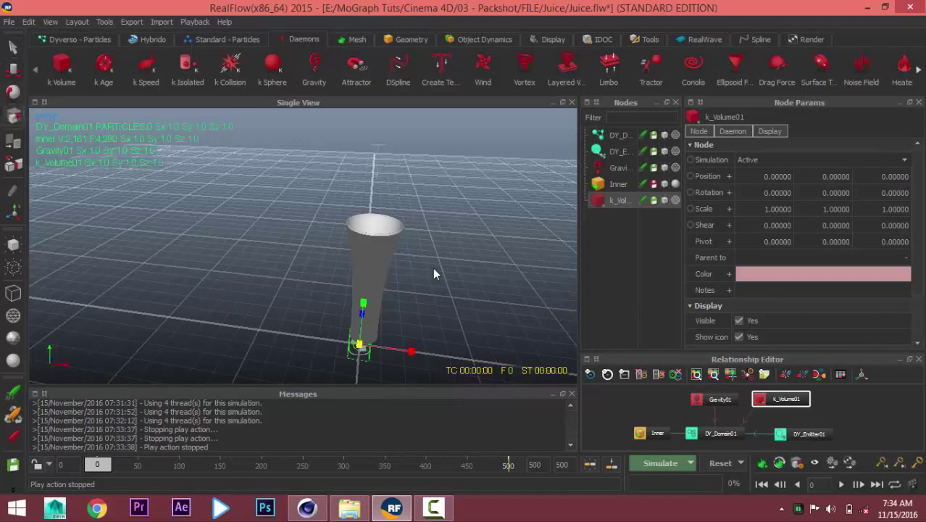
{"action": "key", "text": "1"}
{"action": "left_click_drag", "start_coordinate": [339, 247], "coordinate": [418, 252]}
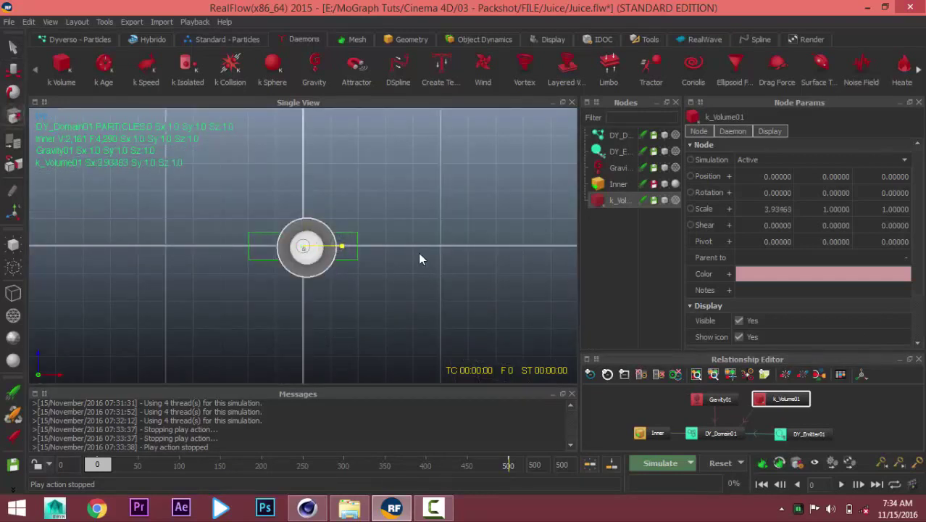
{"action": "left_click_drag", "start_coordinate": [303, 206], "coordinate": [307, 149]}
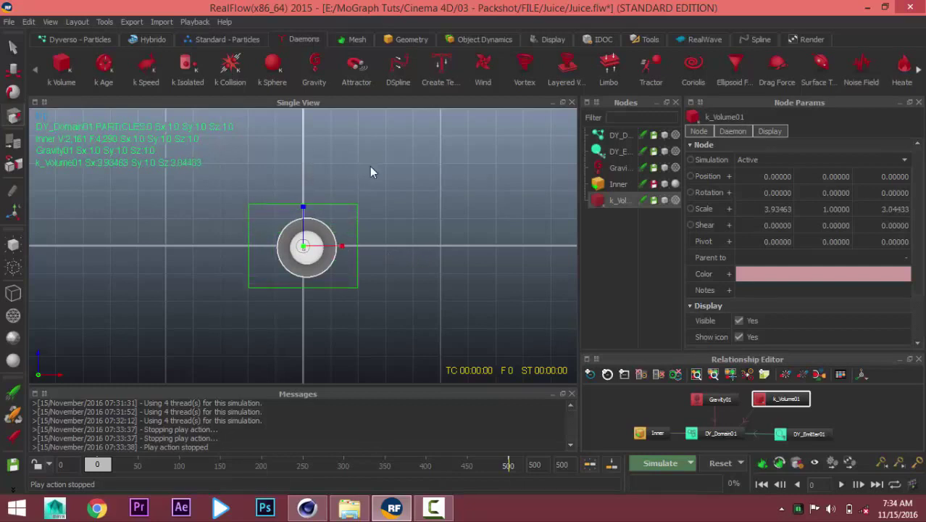
{"action": "left_click_drag", "start_coordinate": [303, 207], "coordinate": [305, 195]}
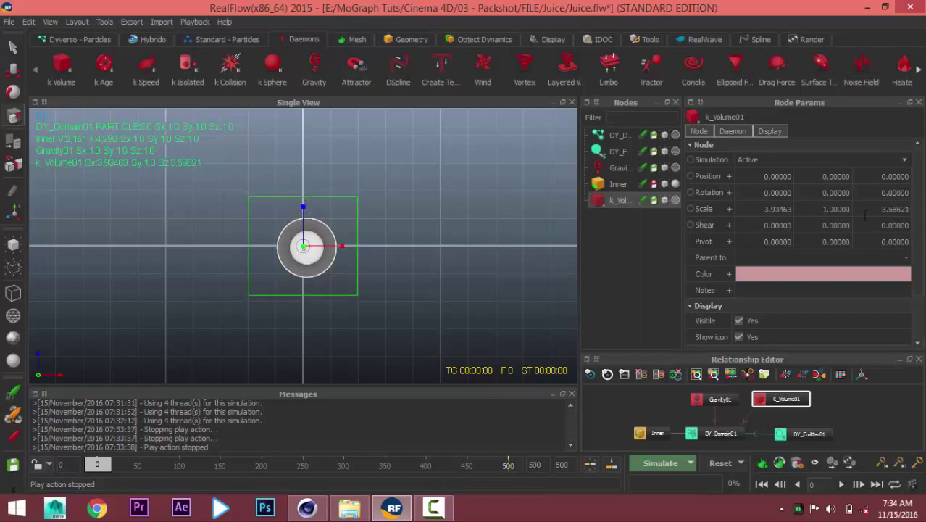
{"action": "double_click", "coordinate": [769, 209]}
{"action": "type", "text": "4"}
{"action": "key", "text": "Return"}
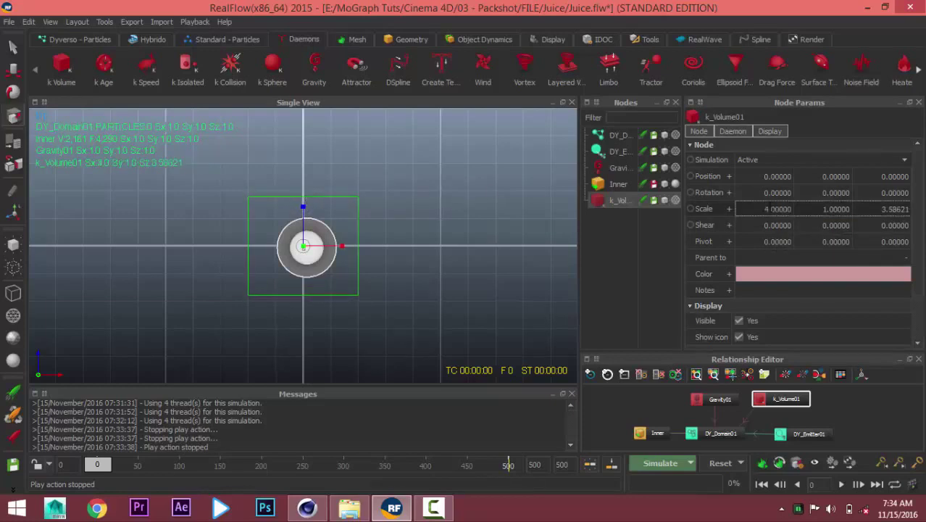
{"action": "double_click", "coordinate": [896, 209]}
{"action": "type", "text": "4"}
{"action": "key", "text": "Return"}
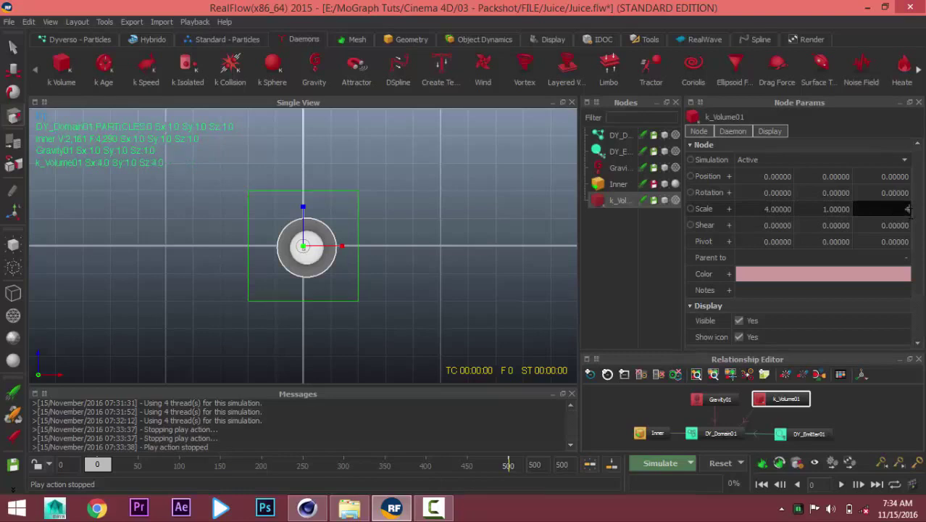
{"action": "left_click", "coordinate": [14, 71]}
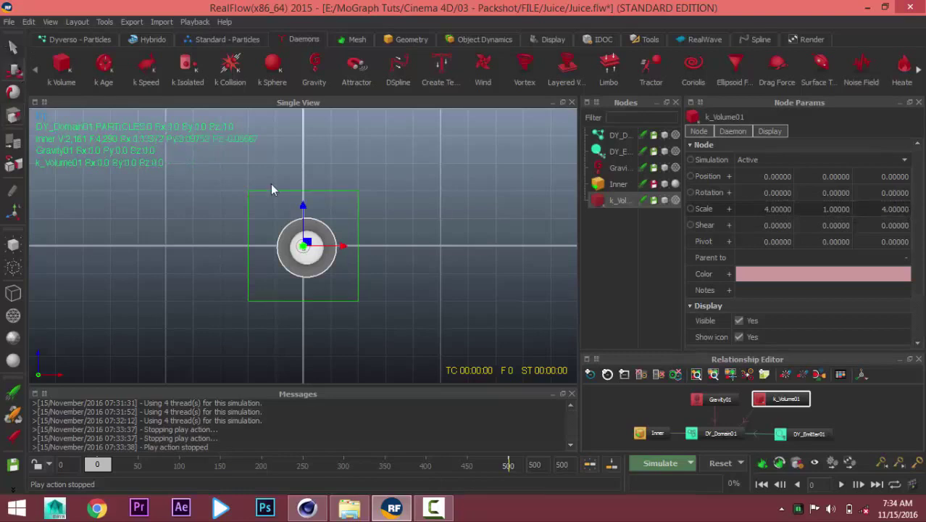
{"action": "left_click_drag", "start_coordinate": [311, 245], "coordinate": [317, 246]}
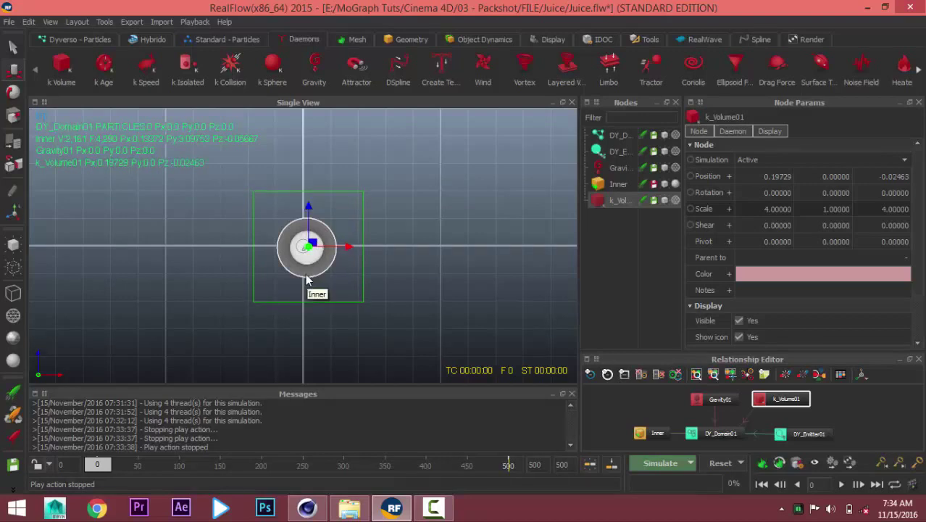
Stretch k_Volume01 to Y scale 13.61842 and raise it to Y 6.34371 so it encloses the cup
{"action": "key", "text": "4"}
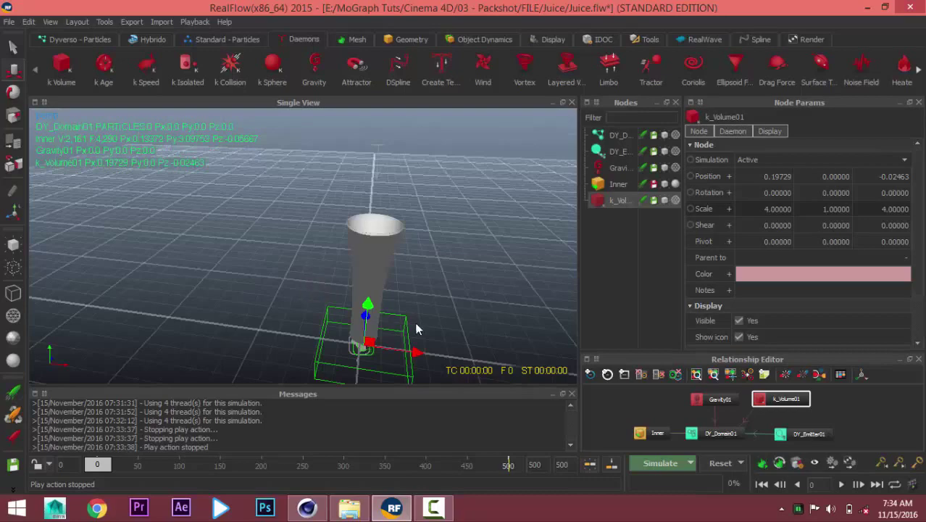
{"action": "left_click_drag", "start_coordinate": [414, 322], "coordinate": [358, 279], "text": "alt"}
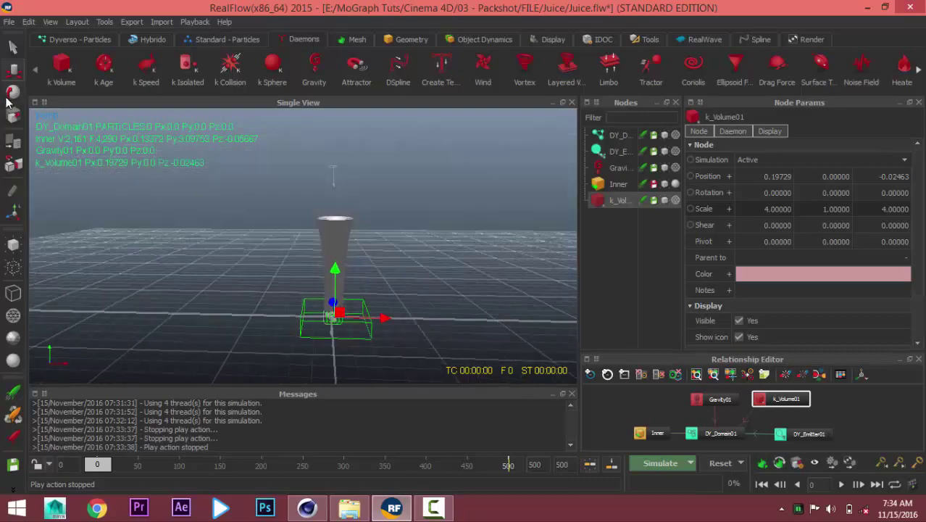
{"action": "key", "text": "r"}
{"action": "left_click_drag", "start_coordinate": [327, 279], "coordinate": [345, 122]}
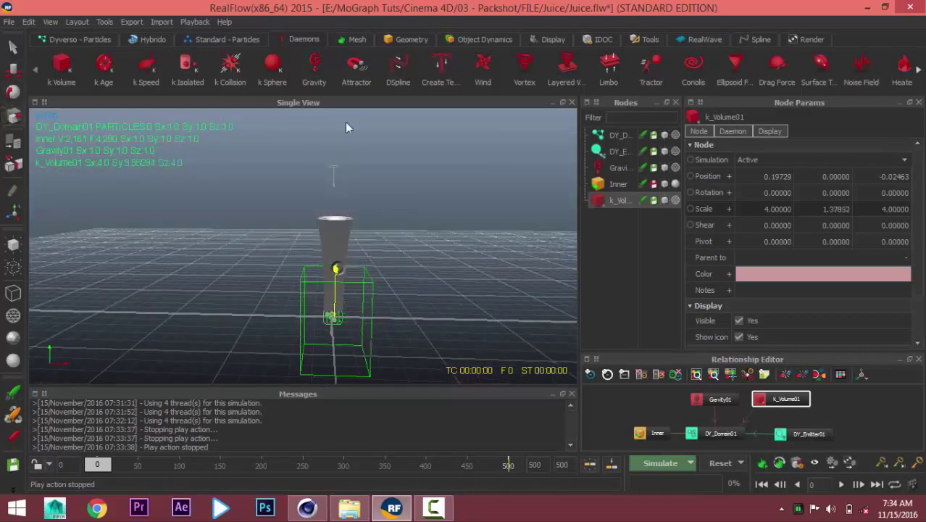
{"action": "left_click", "coordinate": [13, 70]}
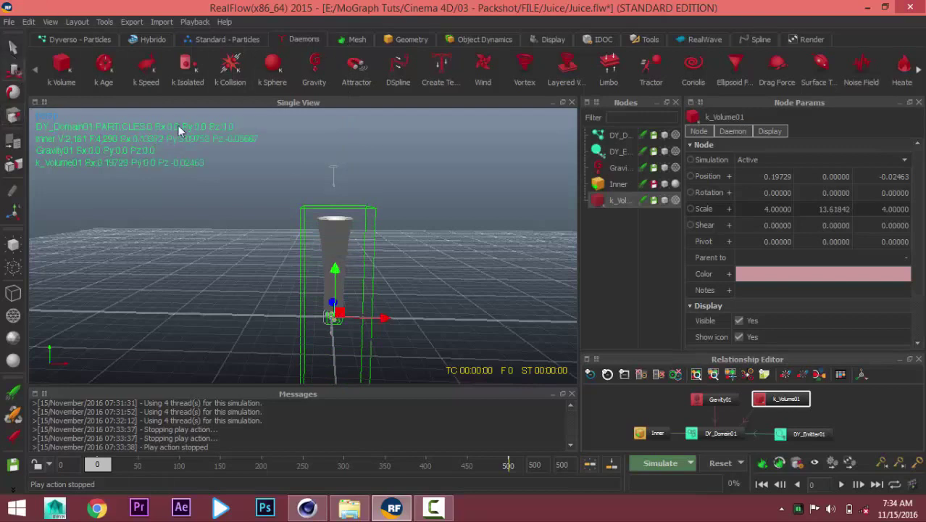
{"action": "left_click_drag", "start_coordinate": [335, 270], "coordinate": [332, 163]}
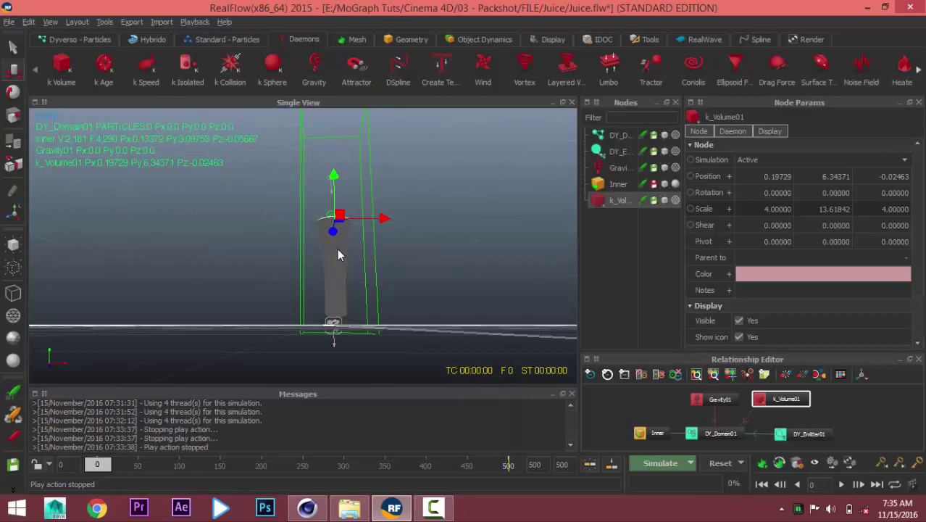
{"action": "mouse_move", "coordinate": [337, 251]}
{"action": "left_mouse_down", "text": "alt"}
{"action": "mouse_move", "coordinate": [348, 263]}
{"action": "mouse_move", "coordinate": [352, 240]}
{"action": "mouse_move", "coordinate": [377, 257]}
{"action": "mouse_move", "coordinate": [367, 278]}
{"action": "left_mouse_up", "text": "alt"}
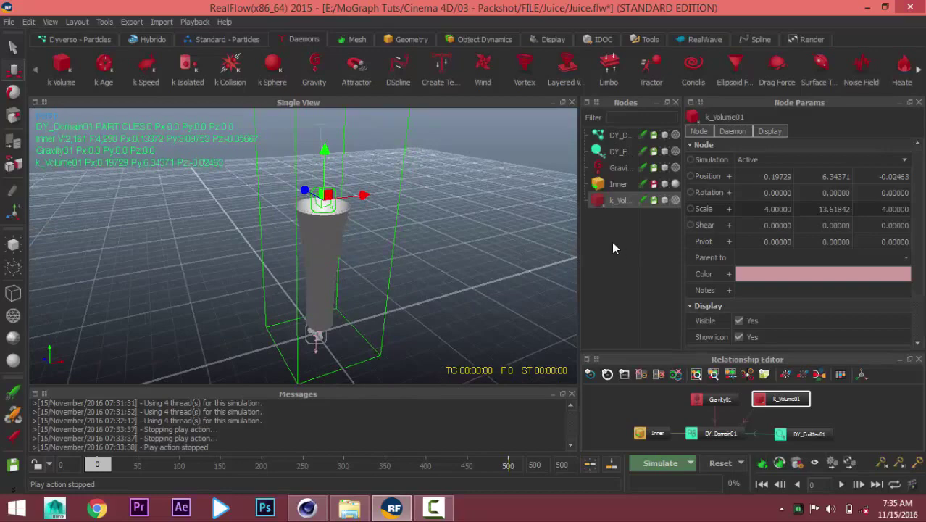
{"action": "mouse_move", "coordinate": [337, 244]}
{"action": "left_mouse_down", "text": "alt"}
{"action": "mouse_move", "coordinate": [329, 247]}
{"action": "mouse_move", "coordinate": [405, 271]}
{"action": "mouse_move", "coordinate": [223, 124]}
{"action": "left_mouse_up", "text": "alt"}
Add a ParticleMesh01 node from the Mesh shelf and arrange the node graph
{"action": "left_click", "coordinate": [352, 40]}
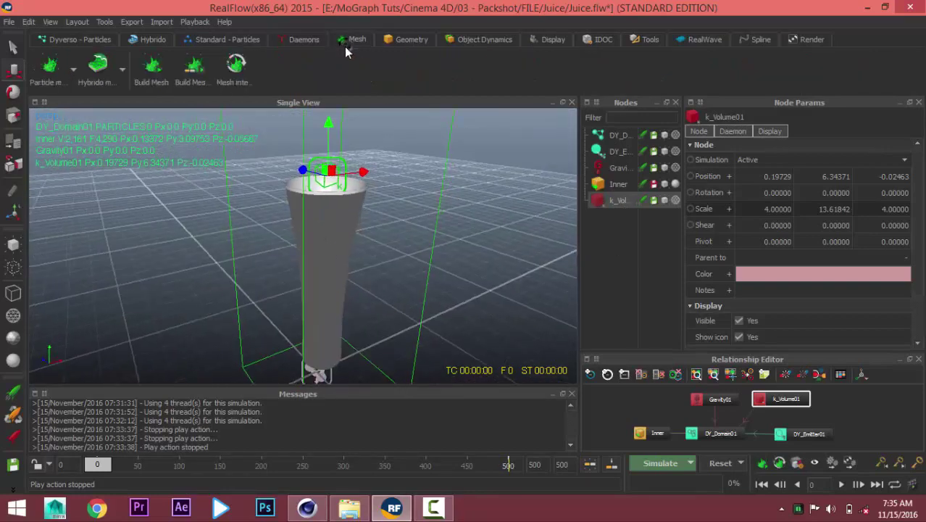
{"action": "left_click", "coordinate": [48, 73]}
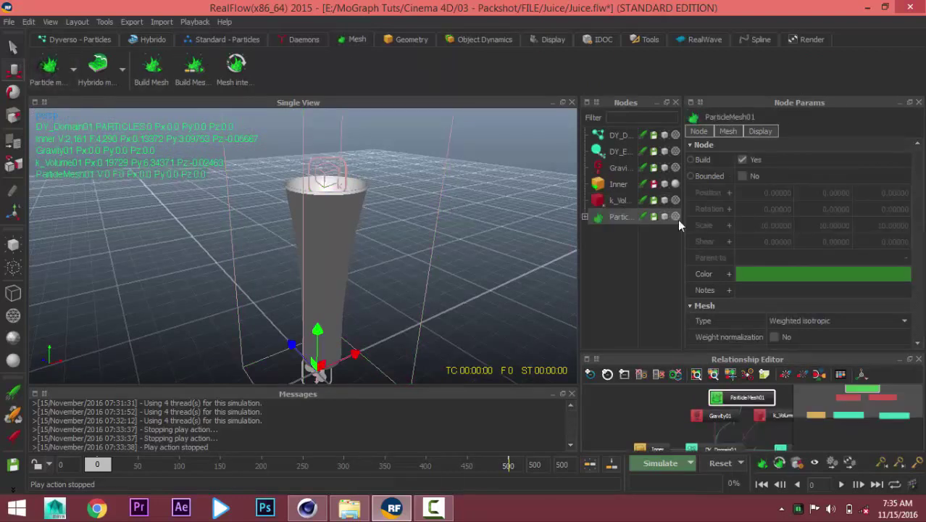
{"action": "scroll", "coordinate": [705, 271], "scroll_direction": "down", "scroll_amount": 5}
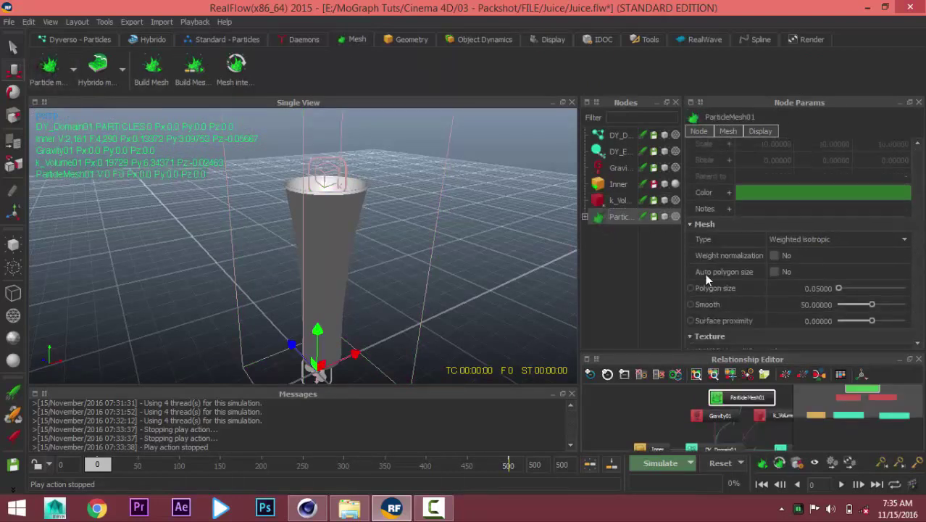
{"action": "mouse_move", "coordinate": [741, 397]}
{"action": "left_mouse_down"}
{"action": "mouse_move", "coordinate": [626, 409]}
{"action": "mouse_move", "coordinate": [642, 407]}
{"action": "left_mouse_up"}
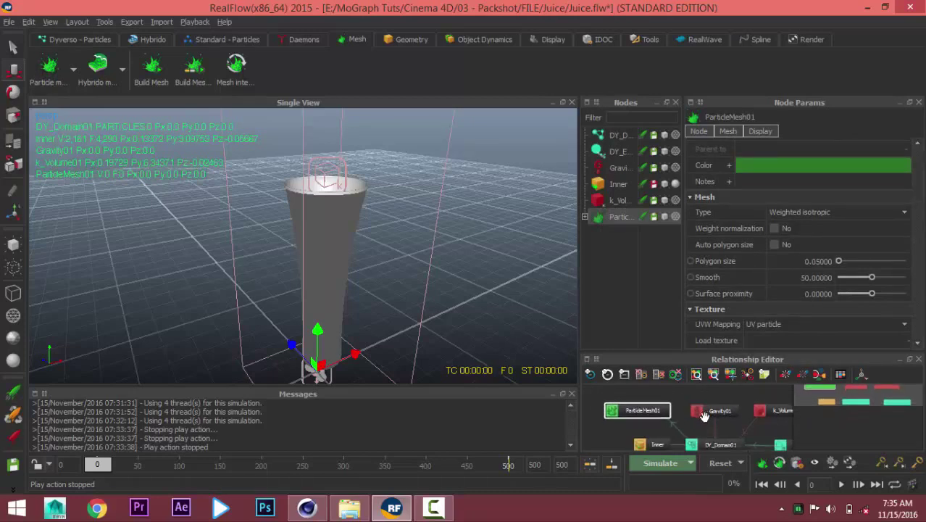
{"action": "middle_click_drag", "start_coordinate": [705, 420], "coordinate": [721, 409]}
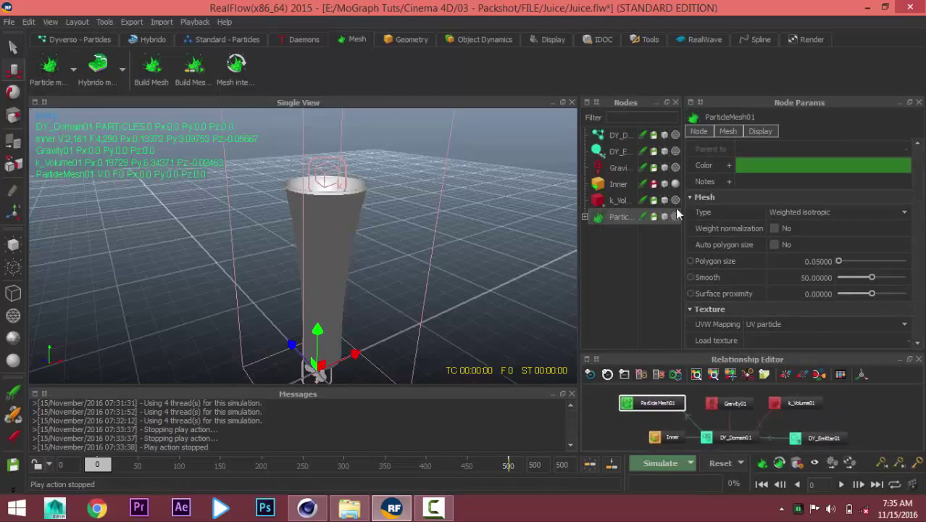
{"action": "scroll", "coordinate": [725, 332], "scroll_direction": "down", "scroll_amount": 2}
{"action": "scroll", "coordinate": [727, 327], "scroll_direction": "down", "scroll_amount": 2}
{"action": "scroll", "coordinate": [727, 326], "scroll_direction": "down", "scroll_amount": 2}
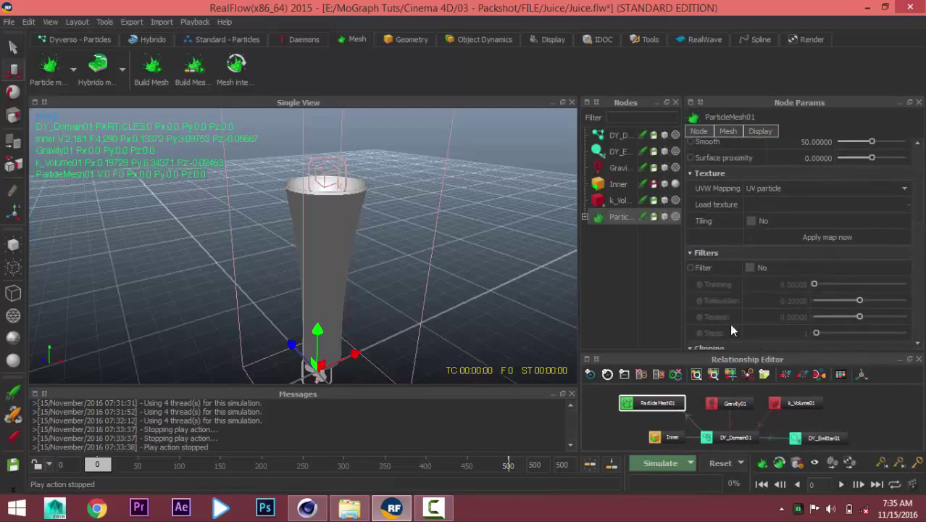
Enable Filter on ParticleMesh01 with Thinning set to 0.02
{"action": "left_click", "coordinate": [750, 267]}
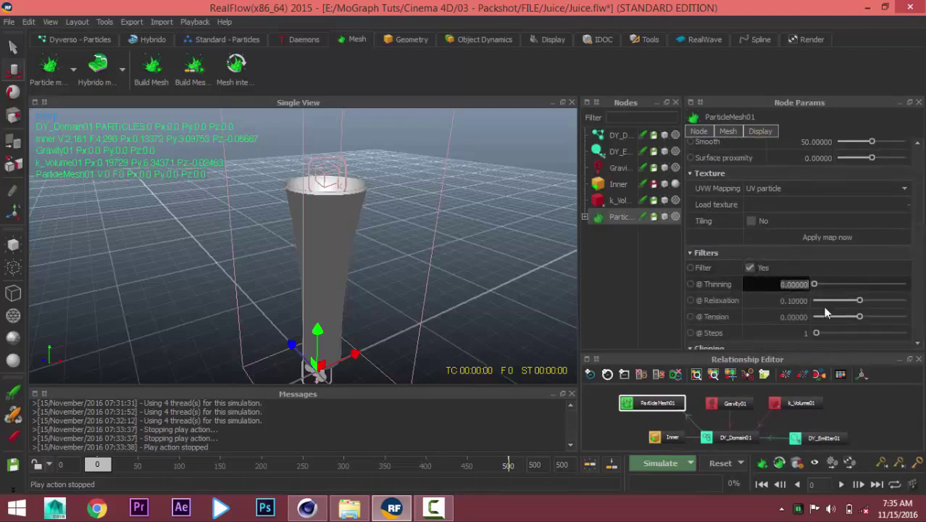
{"action": "key", "text": "BackSpace"}
{"action": "type", "text": "2"}
{"action": "key", "text": "Return"}
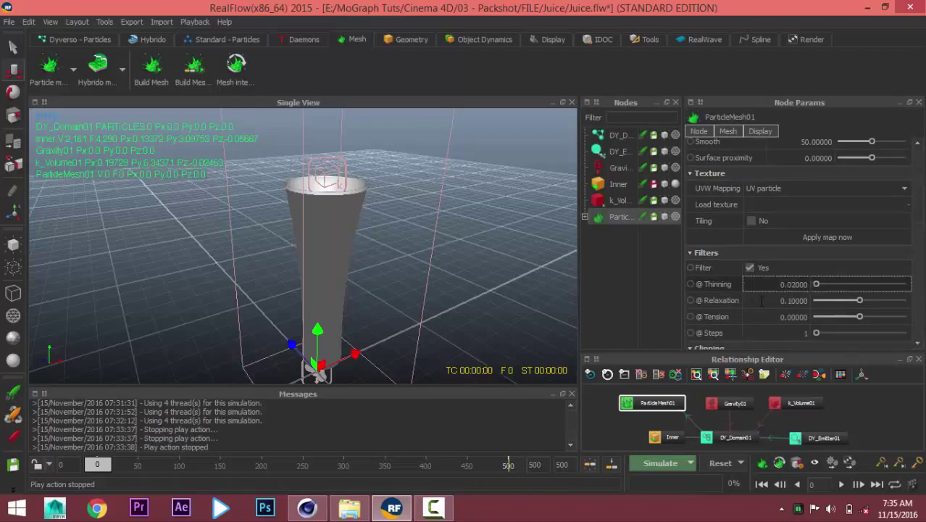
Set the mesh polygon size to 0.035 and Smooth to 70
{"action": "scroll", "coordinate": [704, 315], "scroll_direction": "up", "scroll_amount": 1}
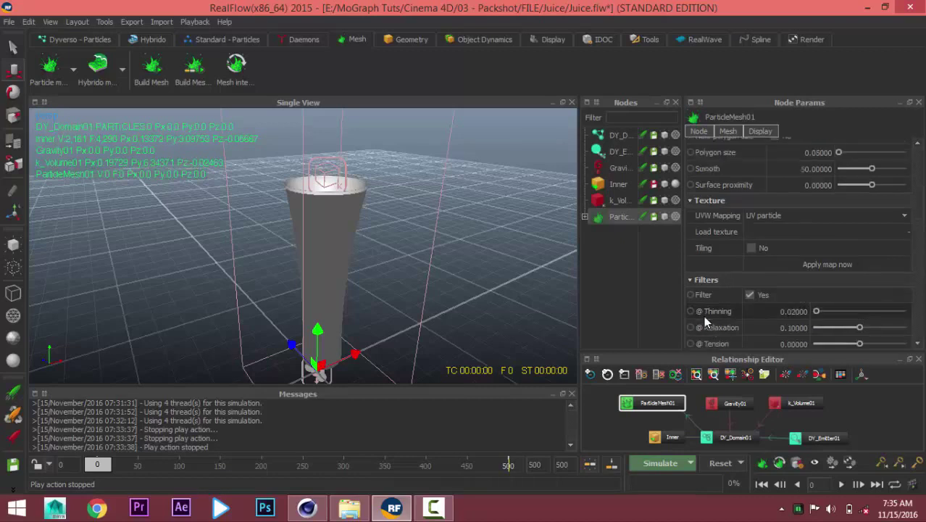
{"action": "scroll", "coordinate": [703, 315], "scroll_direction": "up", "scroll_amount": 2}
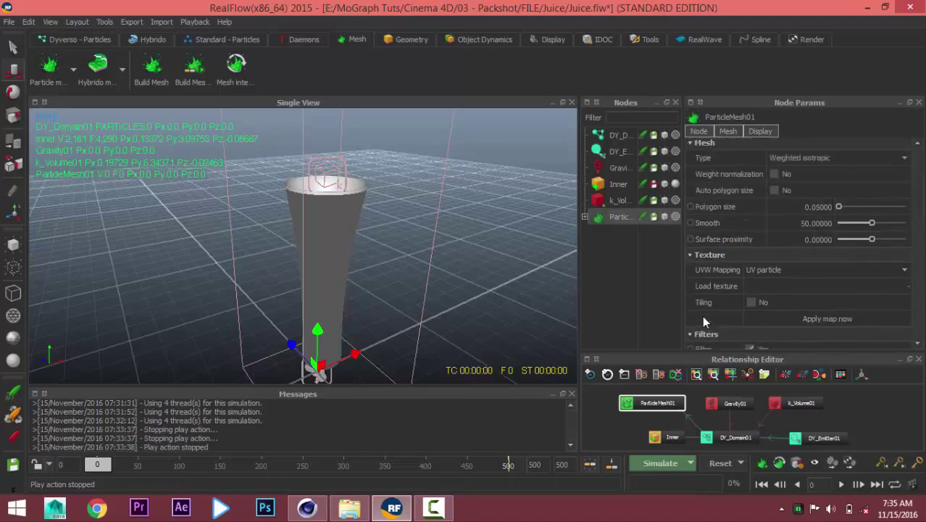
{"action": "double_click", "coordinate": [819, 207]}
{"action": "type", "text": ".035"}
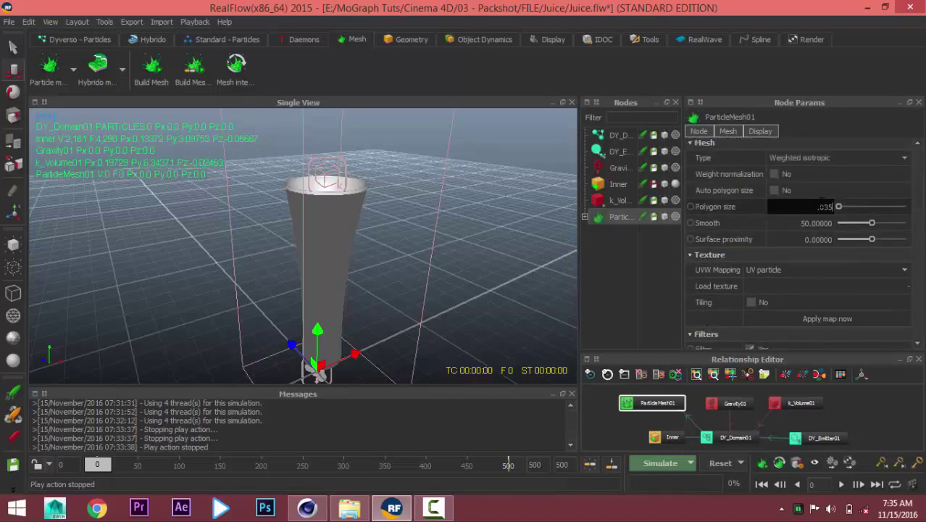
{"action": "key", "text": "Return"}
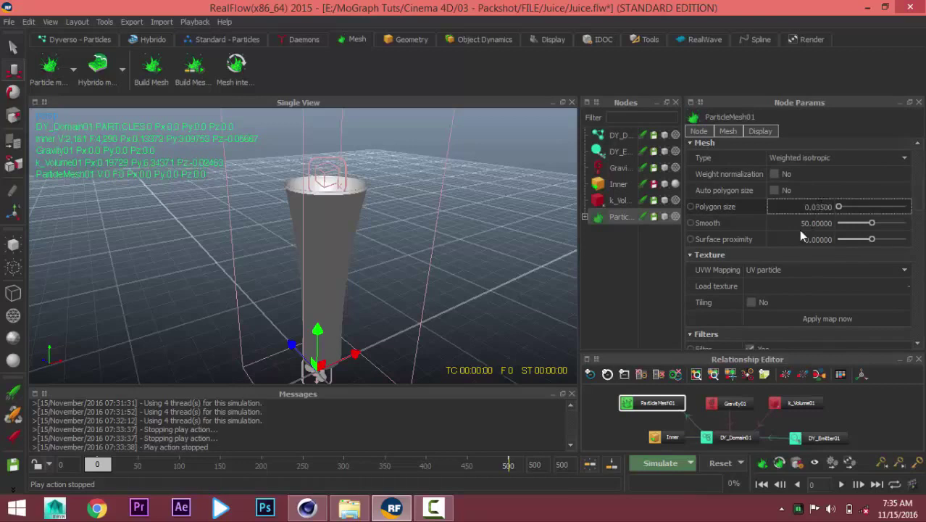
{"action": "double_click", "coordinate": [804, 223]}
{"action": "type", "text": "70"}
{"action": "key", "text": "Return"}
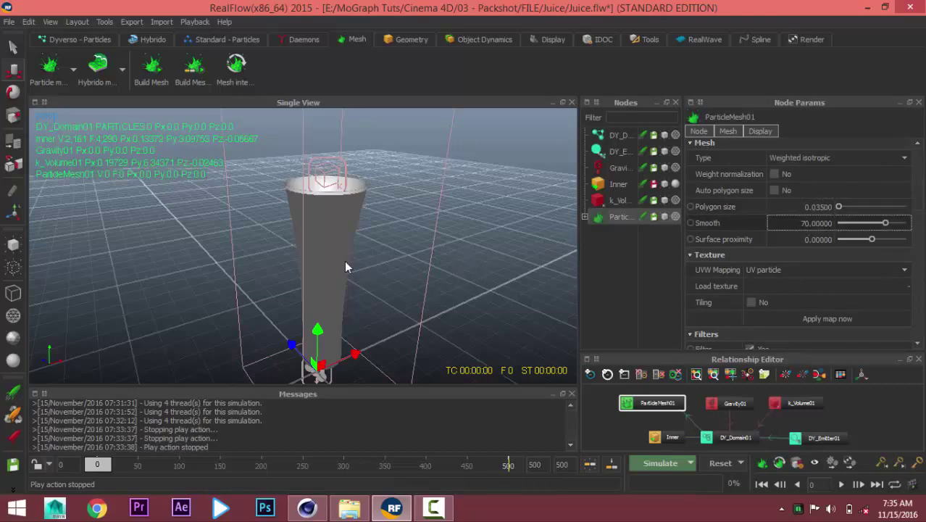
{"action": "left_click_drag", "start_coordinate": [346, 263], "coordinate": [344, 262], "text": "alt"}
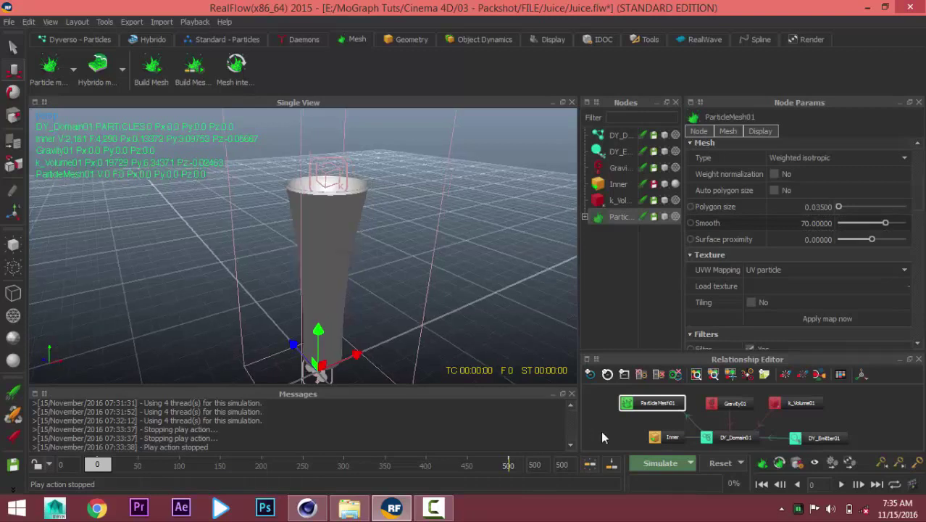
Simulate the juice pour while watching from several views, then stop the simulation
{"action": "left_click", "coordinate": [664, 464]}
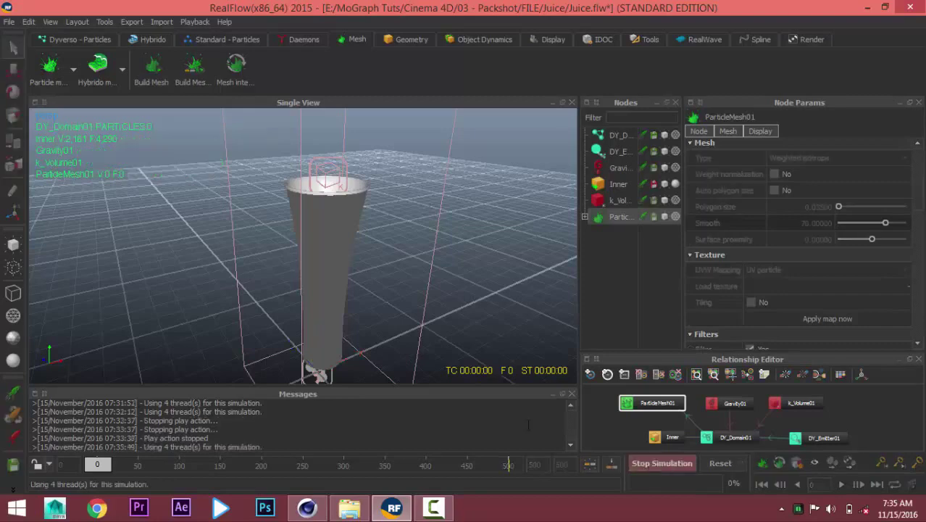
{"action": "left_click_drag", "start_coordinate": [384, 298], "coordinate": [357, 291], "text": "alt"}
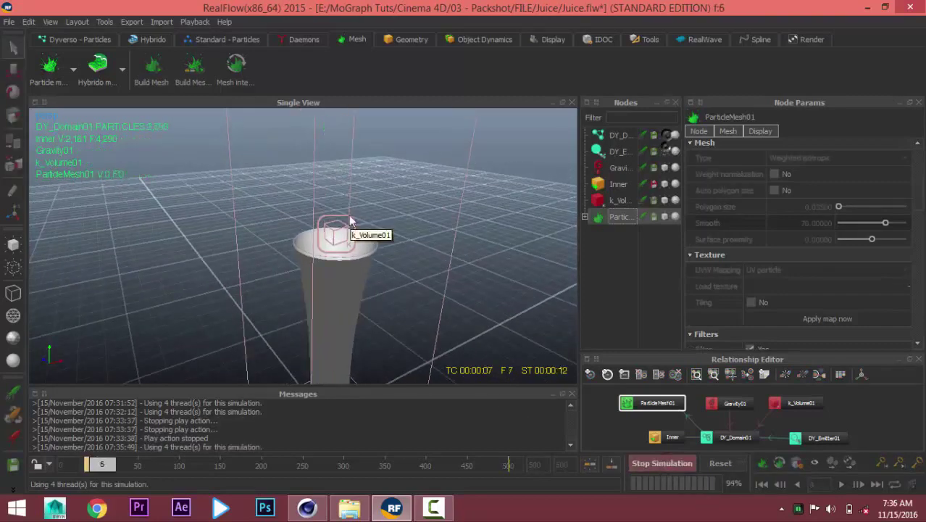
{"action": "left_click_drag", "start_coordinate": [343, 341], "coordinate": [372, 286], "text": "alt"}
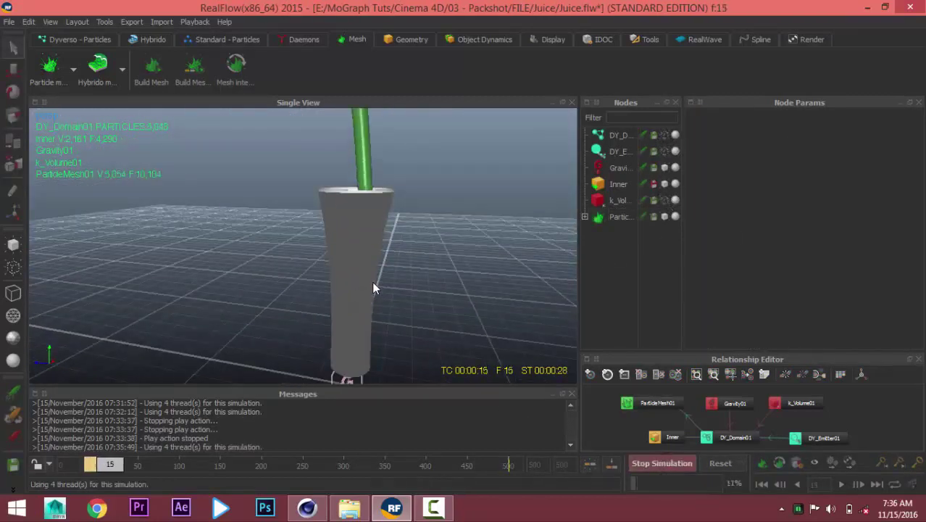
{"action": "key", "text": "2"}
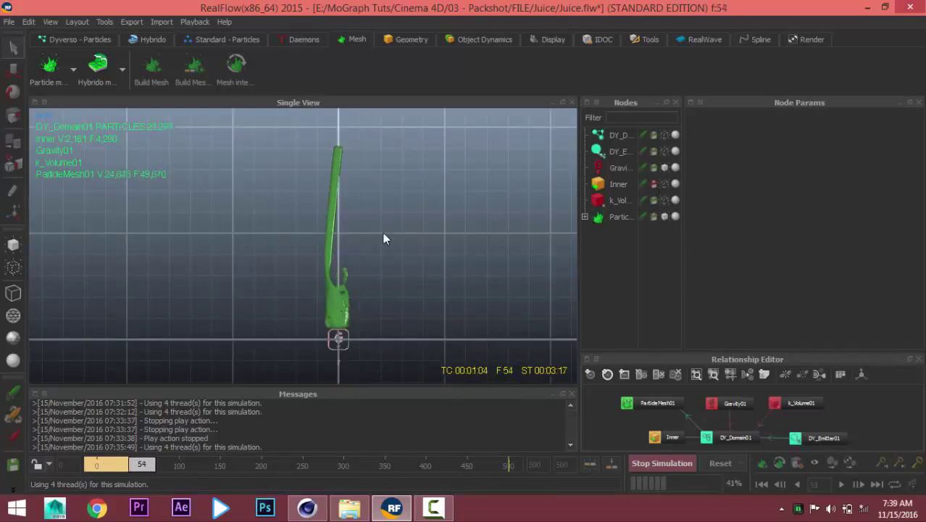
{"action": "key", "text": "1"}
{"action": "left_click", "coordinate": [651, 463]}
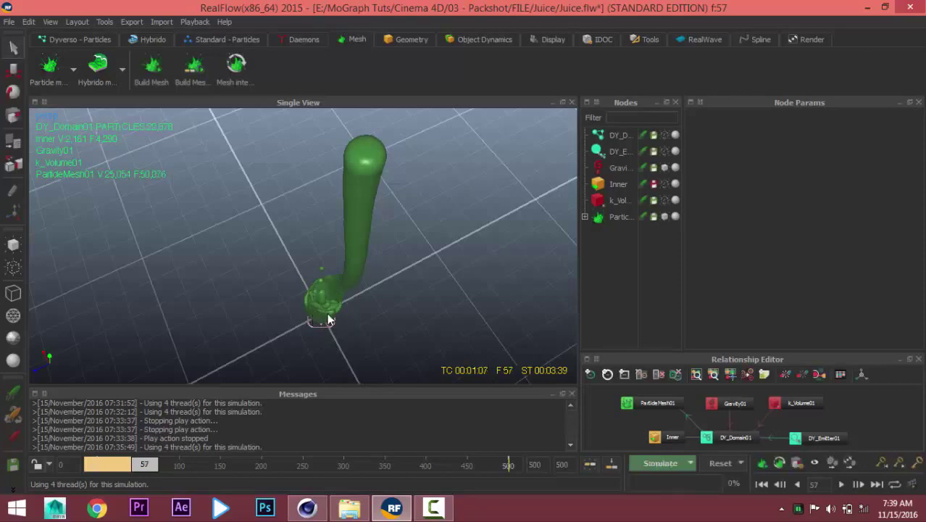
Inspect the juice mesh and play the simulation back from the first frame
{"action": "mouse_move", "coordinate": [329, 319]}
{"action": "left_mouse_down", "text": "alt"}
{"action": "mouse_move", "coordinate": [343, 298]}
{"action": "mouse_move", "coordinate": [450, 236]}
{"action": "mouse_move", "coordinate": [374, 292]}
{"action": "mouse_move", "coordinate": [315, 321]}
{"action": "mouse_move", "coordinate": [419, 255]}
{"action": "mouse_move", "coordinate": [305, 323]}
{"action": "mouse_move", "coordinate": [348, 319]}
{"action": "left_mouse_up", "text": "alt"}
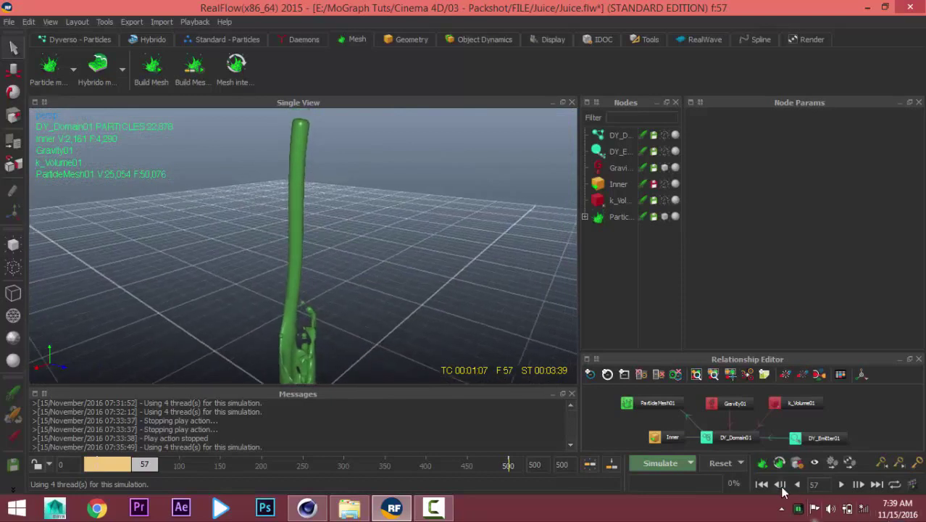
{"action": "left_click", "coordinate": [761, 485]}
{"action": "left_click", "coordinate": [841, 485]}
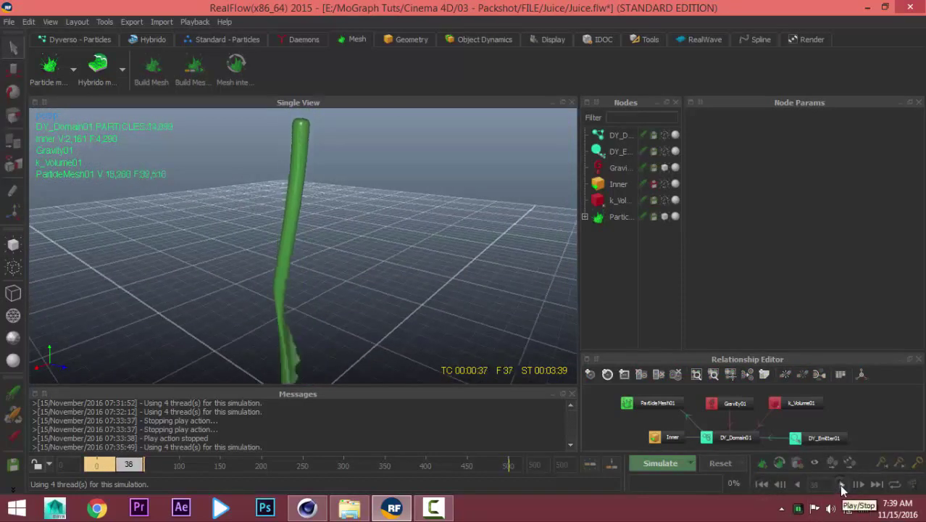
{"action": "left_click", "coordinate": [841, 484]}
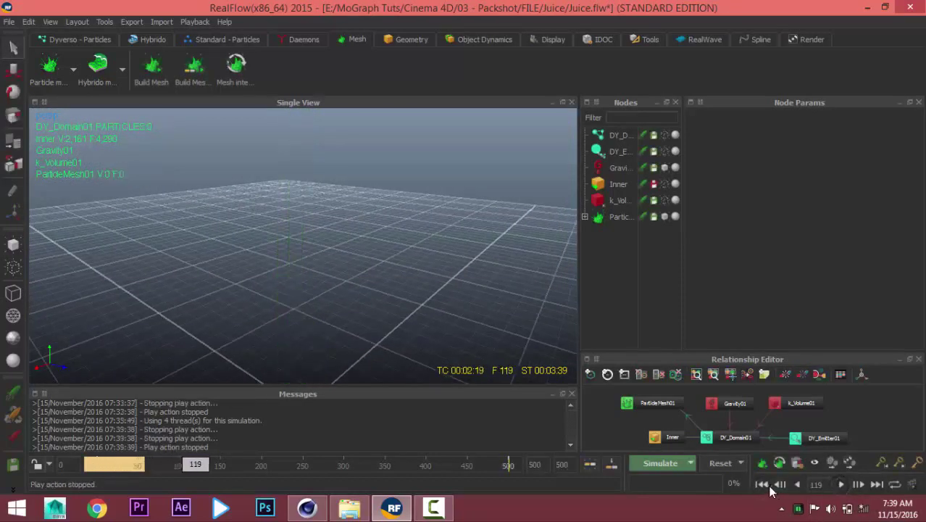
Reset all simulation data, then in Export Central swap ParticleMesh01's .abc sequence for a .bin mesh cache
{"action": "left_click", "coordinate": [761, 485]}
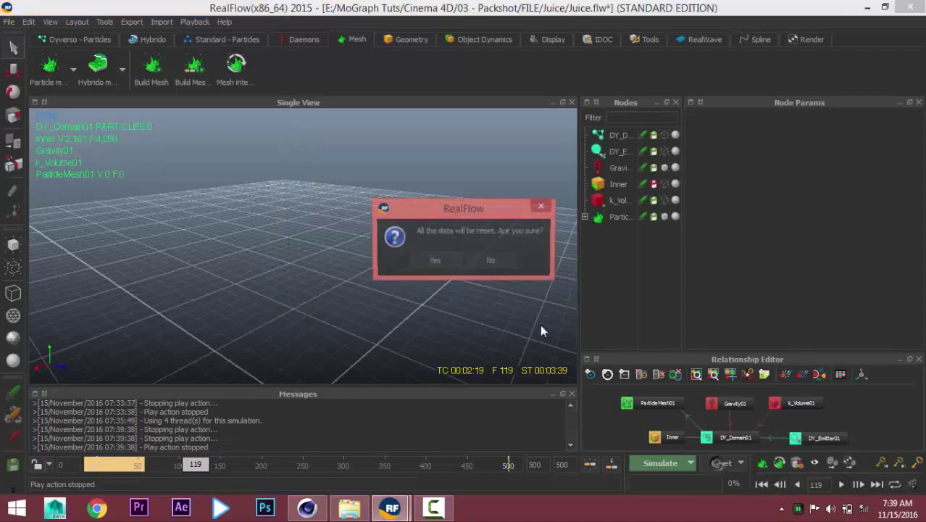
{"action": "left_click", "coordinate": [449, 260]}
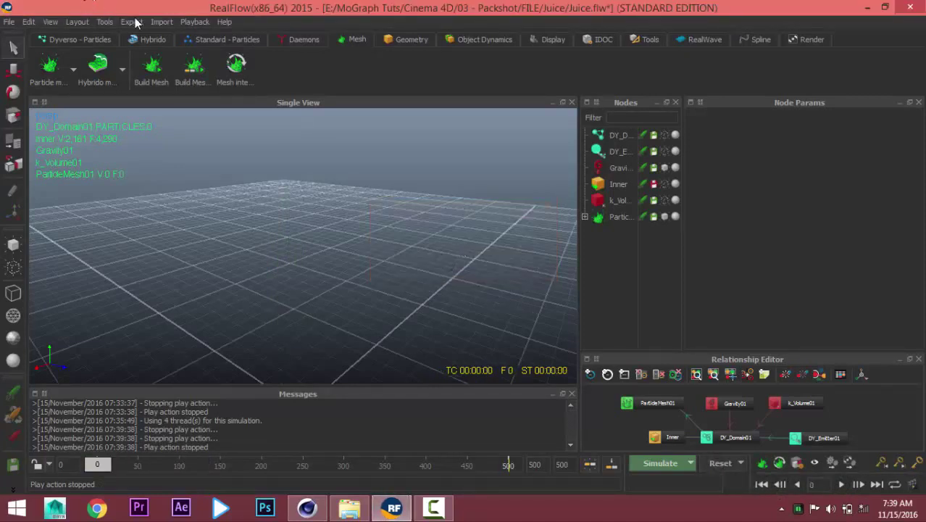
{"action": "left_click", "coordinate": [133, 23]}
{"action": "left_click", "coordinate": [190, 99]}
{"action": "left_click", "coordinate": [266, 254]}
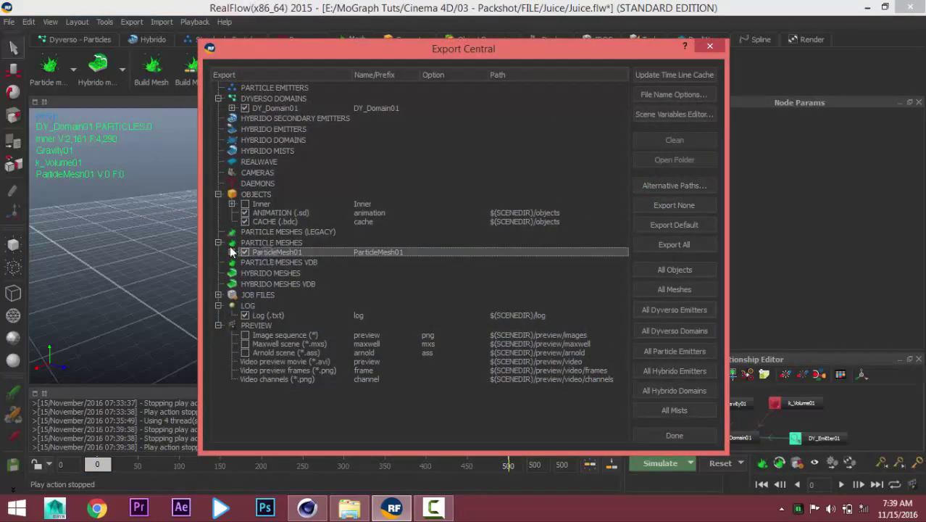
{"action": "left_click", "coordinate": [234, 247]}
{"action": "left_click", "coordinate": [232, 252]}
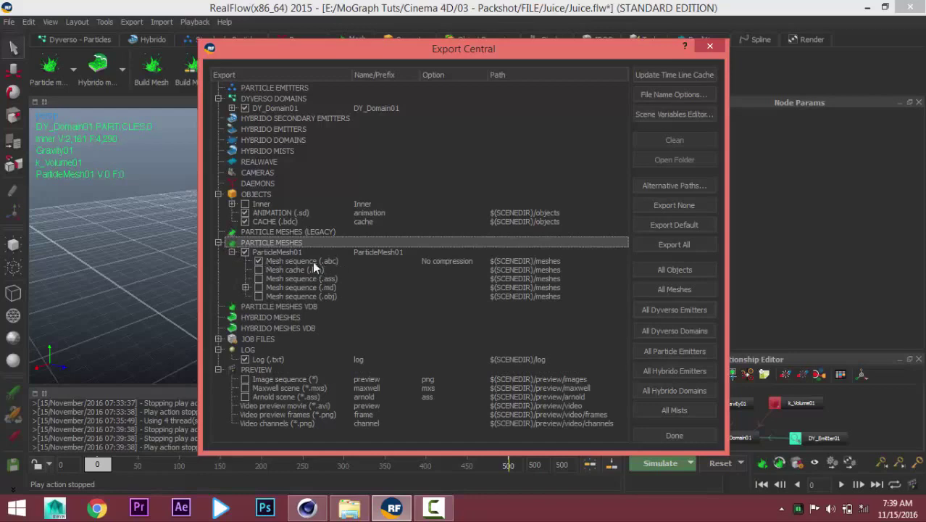
{"action": "left_click", "coordinate": [261, 261]}
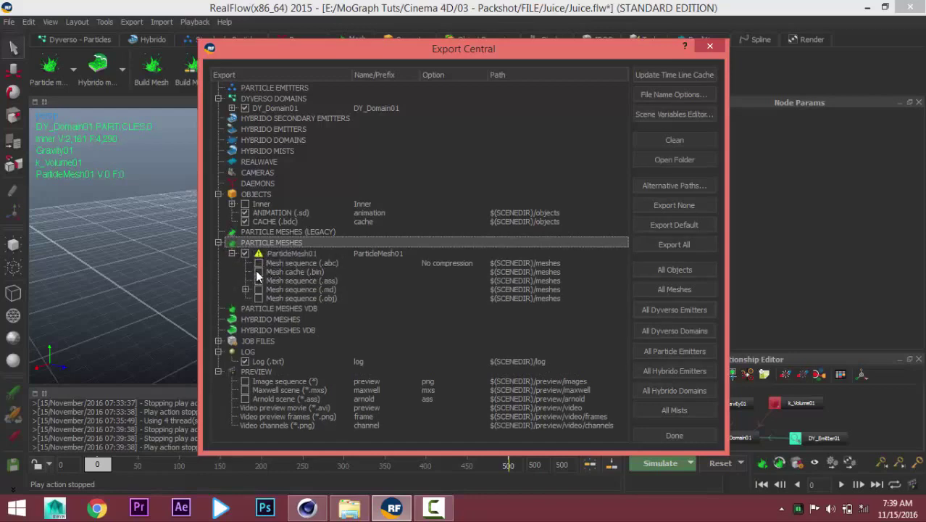
{"action": "left_click", "coordinate": [258, 271]}
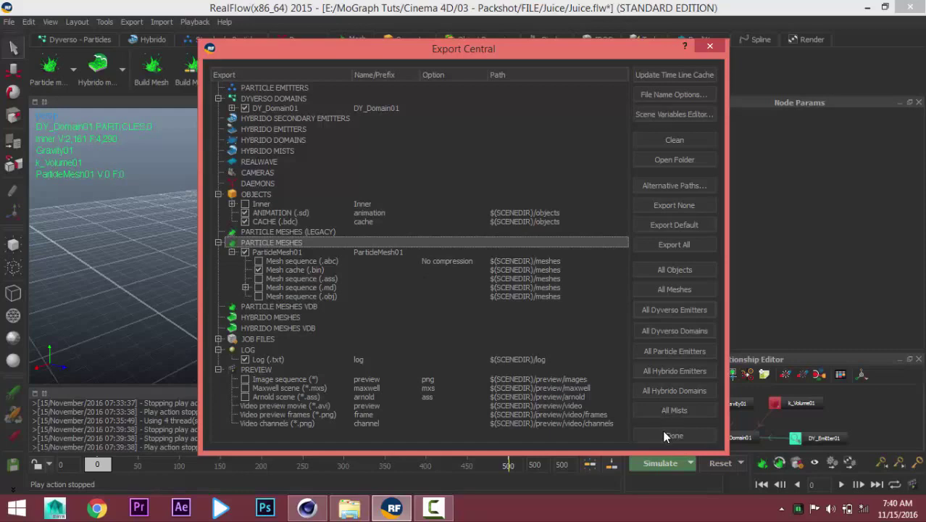
{"action": "left_click", "coordinate": [232, 108]}
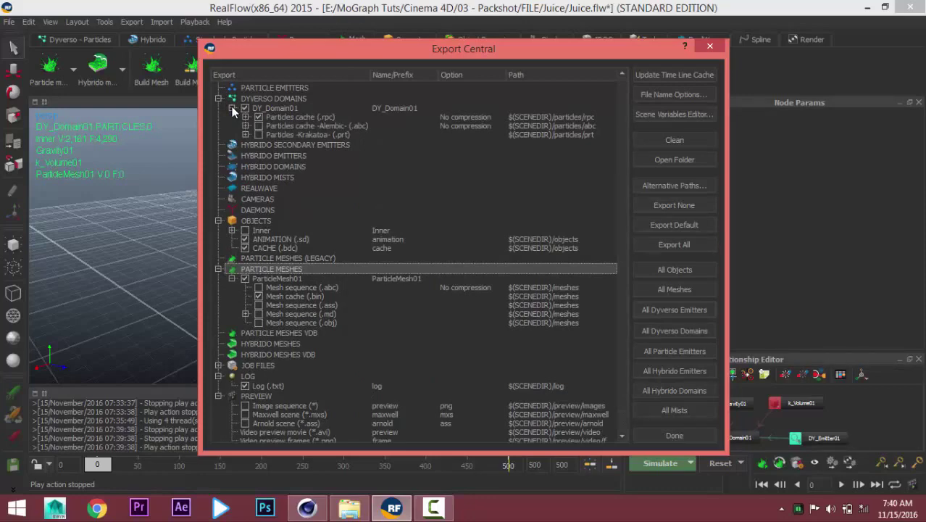
{"action": "left_click", "coordinate": [232, 108]}
{"action": "left_click", "coordinate": [674, 436]}
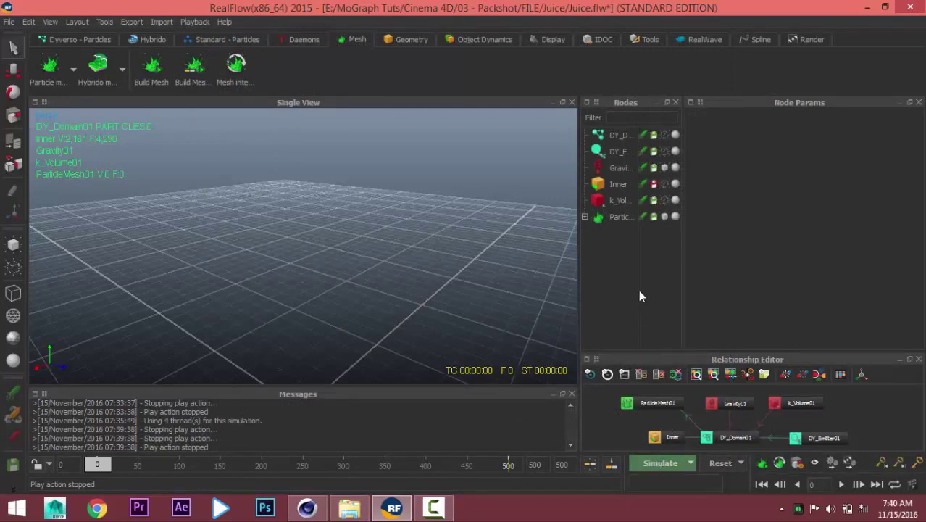
Choose the AMD Accelerated Parallel Processing device as the Dyverso OpenCL GPU in Simulation options
{"action": "left_click", "coordinate": [692, 461]}
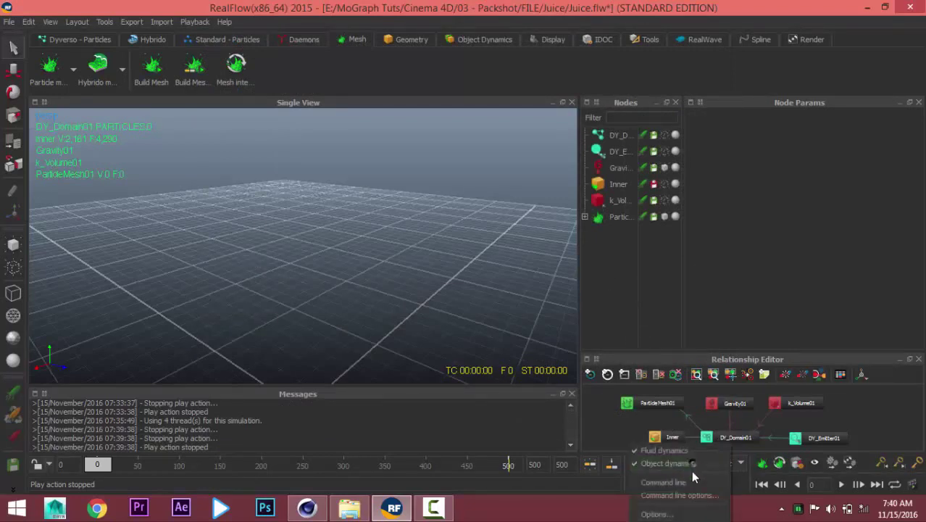
{"action": "left_click", "coordinate": [656, 509]}
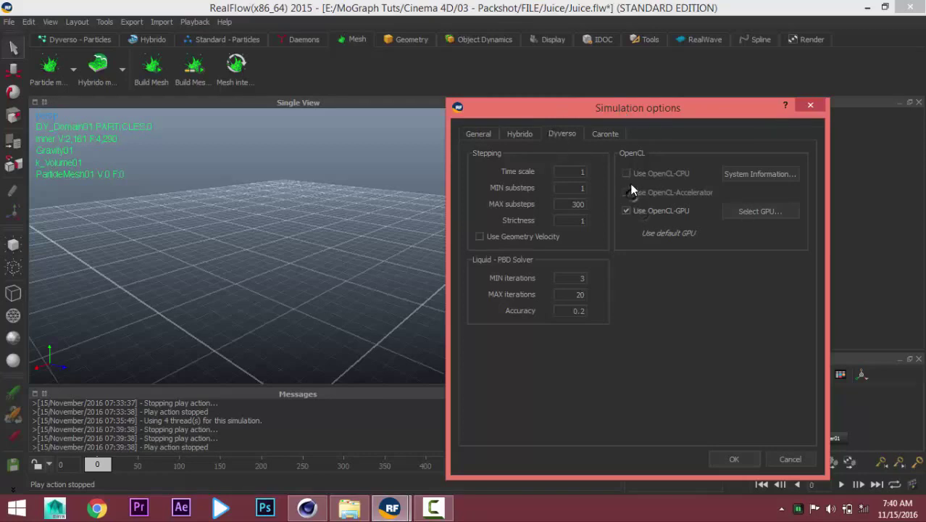
{"action": "left_click", "coordinate": [741, 213]}
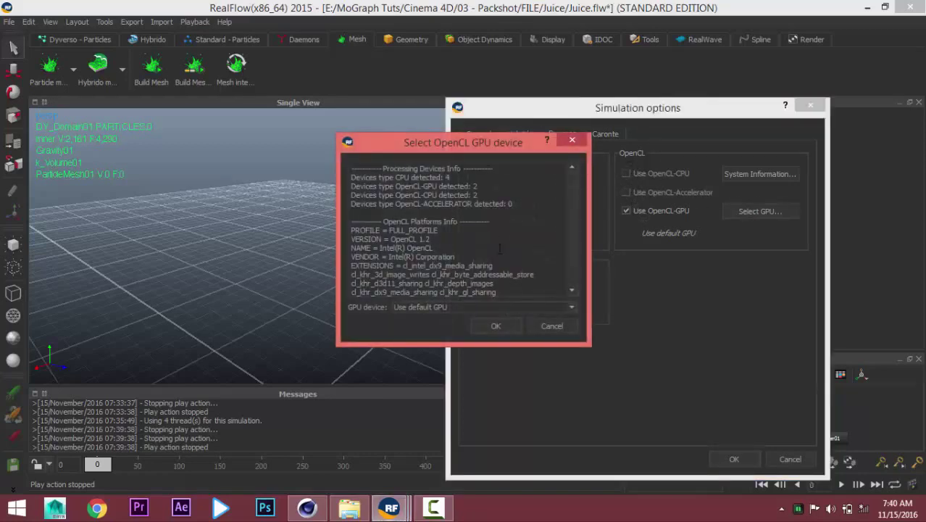
{"action": "left_click", "coordinate": [457, 306]}
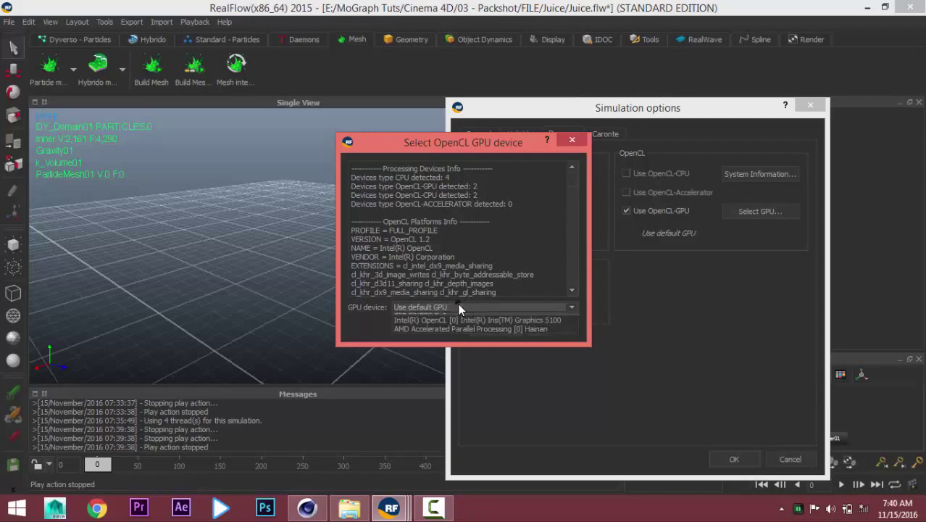
{"action": "left_click", "coordinate": [438, 336]}
{"action": "left_click", "coordinate": [489, 324]}
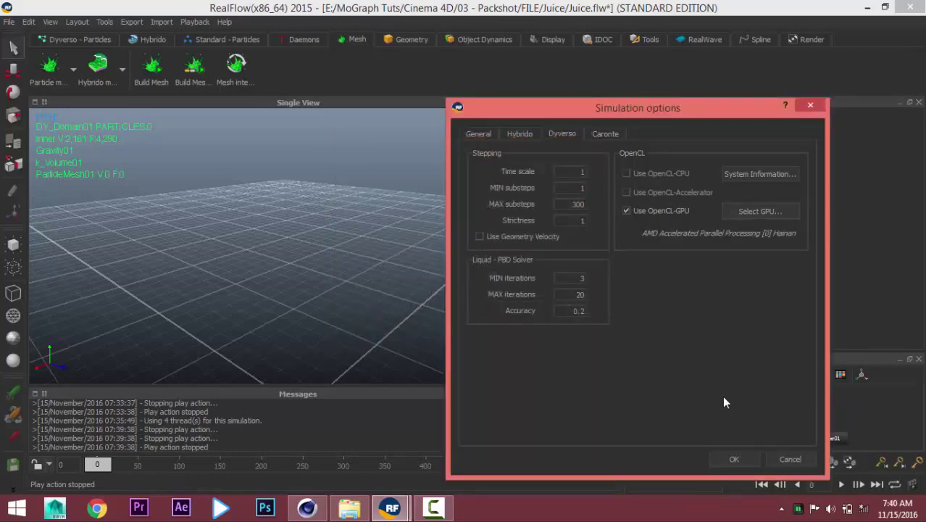
{"action": "left_click", "coordinate": [737, 459]}
Simulate the pour to frame 79, play it back from frame 0, then rewind
{"action": "left_click", "coordinate": [661, 462]}
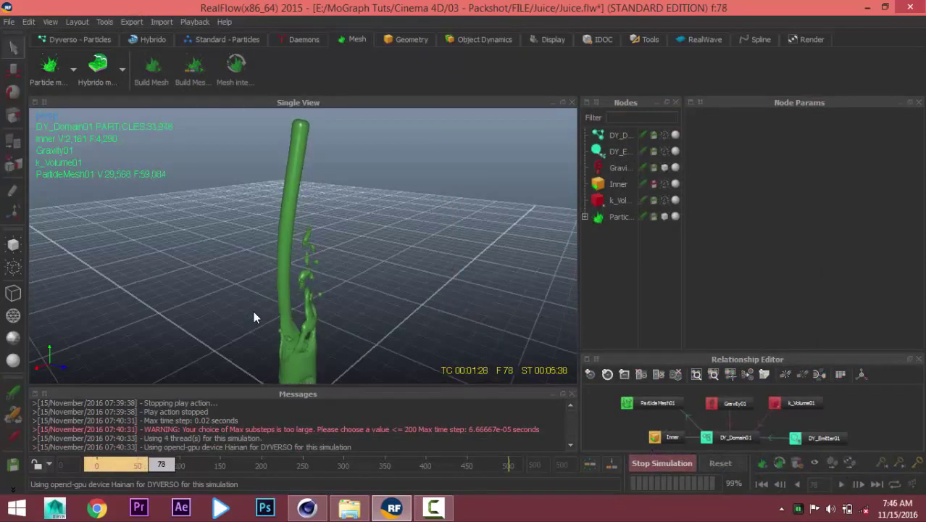
{"action": "left_click", "coordinate": [663, 464]}
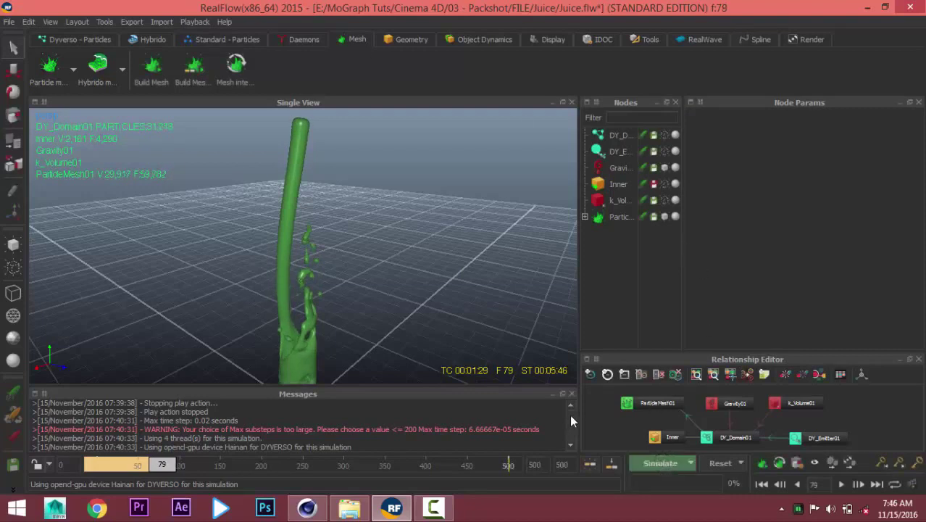
{"action": "left_click", "coordinate": [763, 484]}
{"action": "left_click", "coordinate": [840, 482]}
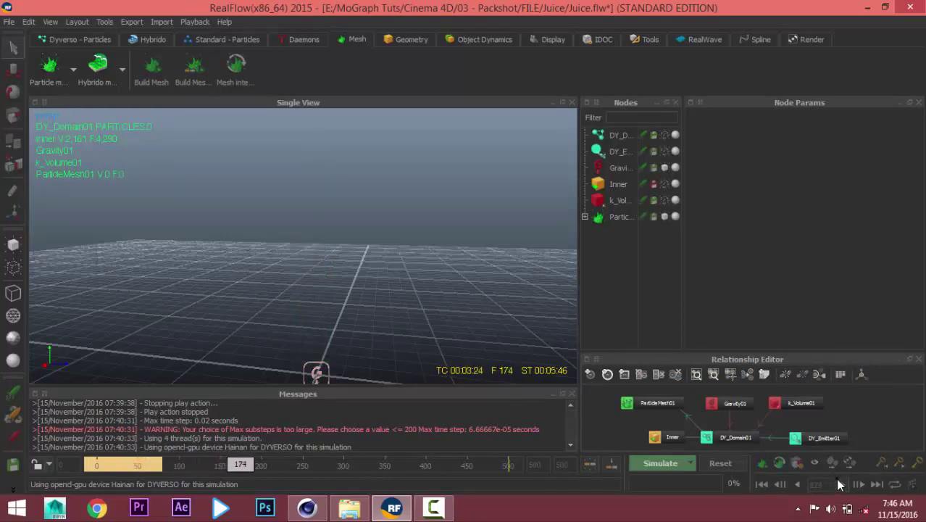
{"action": "left_click", "coordinate": [840, 484]}
{"action": "left_click", "coordinate": [762, 485]}
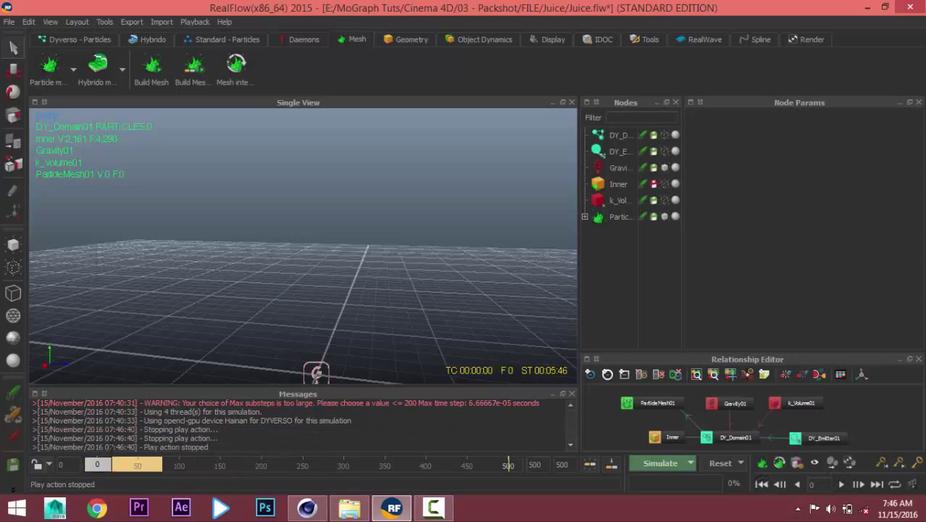
{"action": "left_click_drag", "start_coordinate": [97, 465], "coordinate": [117, 464]}
{"action": "mouse_move", "coordinate": [134, 464]}
{"action": "left_mouse_down"}
{"action": "mouse_move", "coordinate": [171, 465]}
{"action": "mouse_move", "coordinate": [101, 465]}
{"action": "mouse_move", "coordinate": [131, 464]}
{"action": "left_mouse_up"}
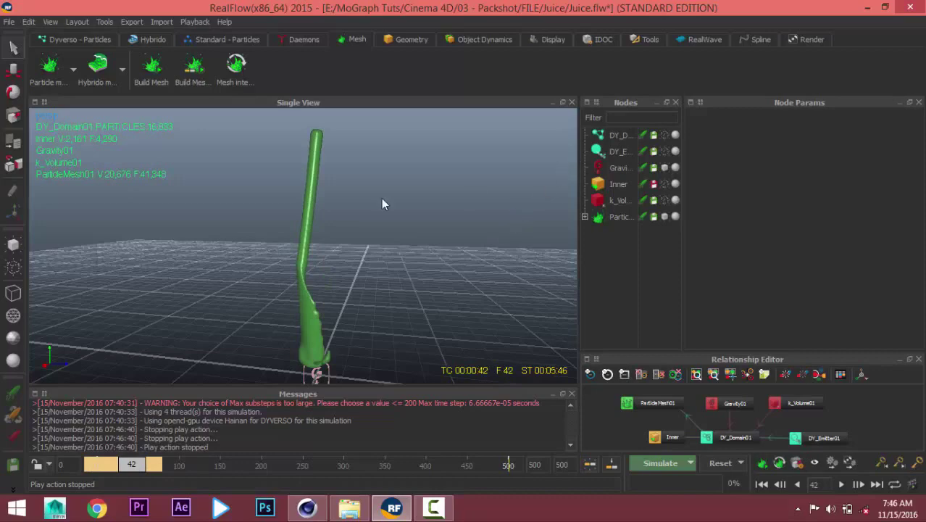
{"action": "left_click_drag", "start_coordinate": [326, 183], "coordinate": [232, 268], "text": "alt"}
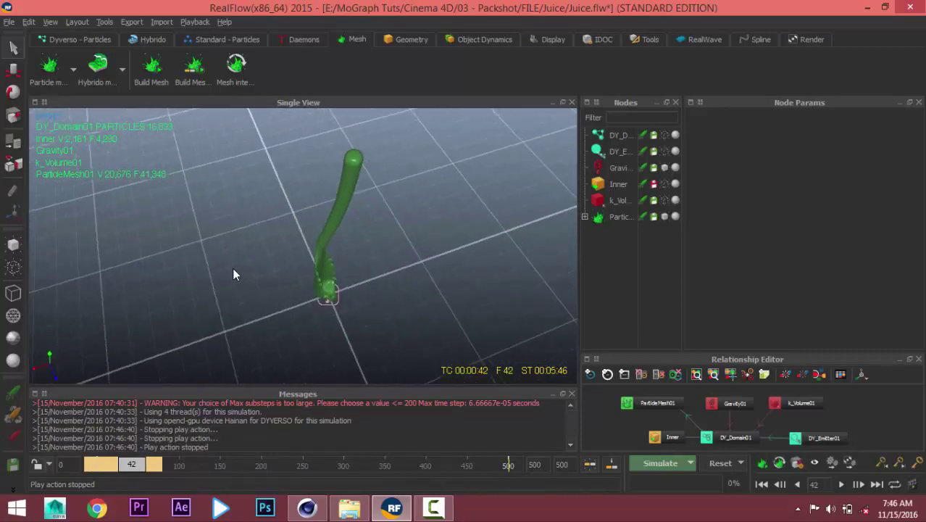
{"action": "left_click_drag", "start_coordinate": [141, 464], "coordinate": [94, 465]}
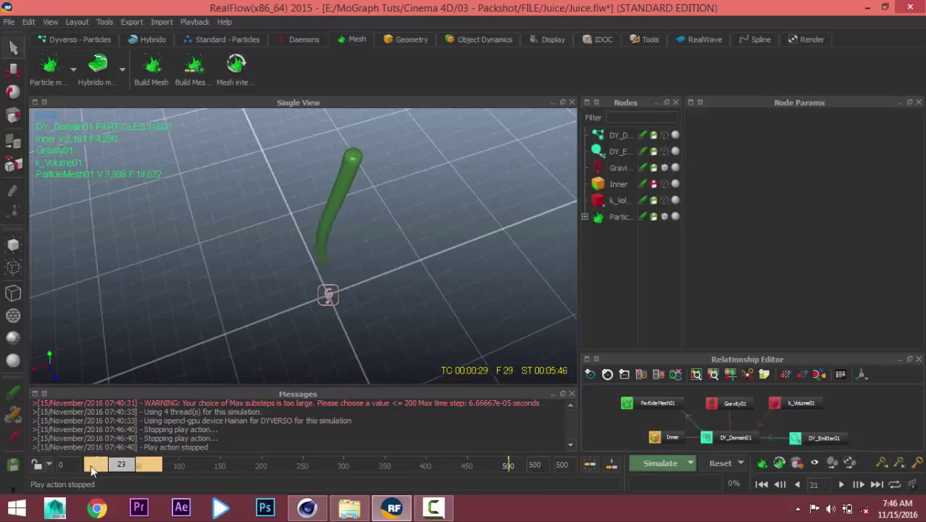
{"action": "left_click", "coordinate": [842, 480]}
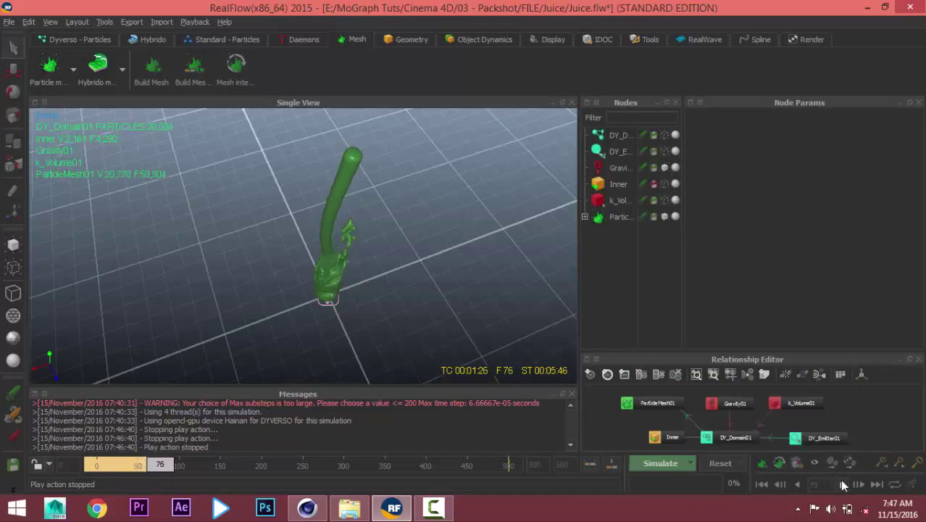
{"action": "left_click", "coordinate": [842, 483]}
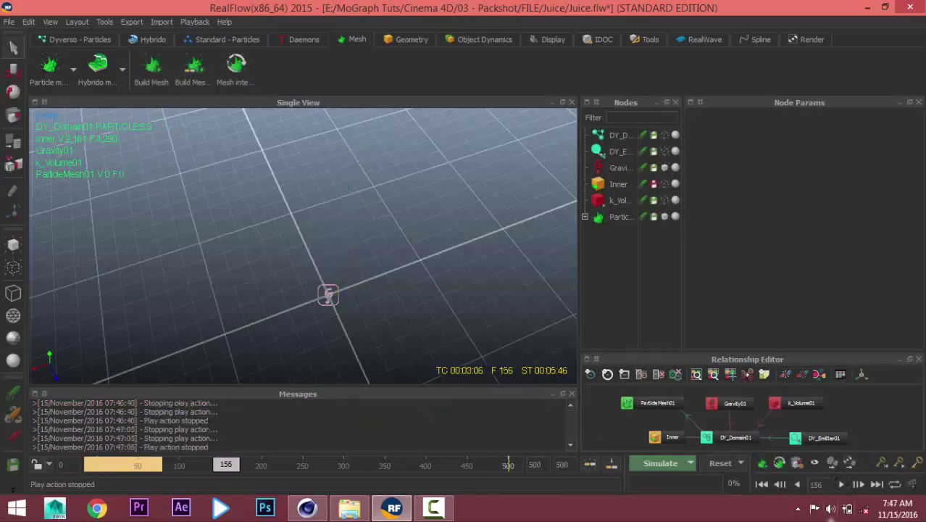
{"action": "left_click_drag", "start_coordinate": [184, 465], "coordinate": [98, 463]}
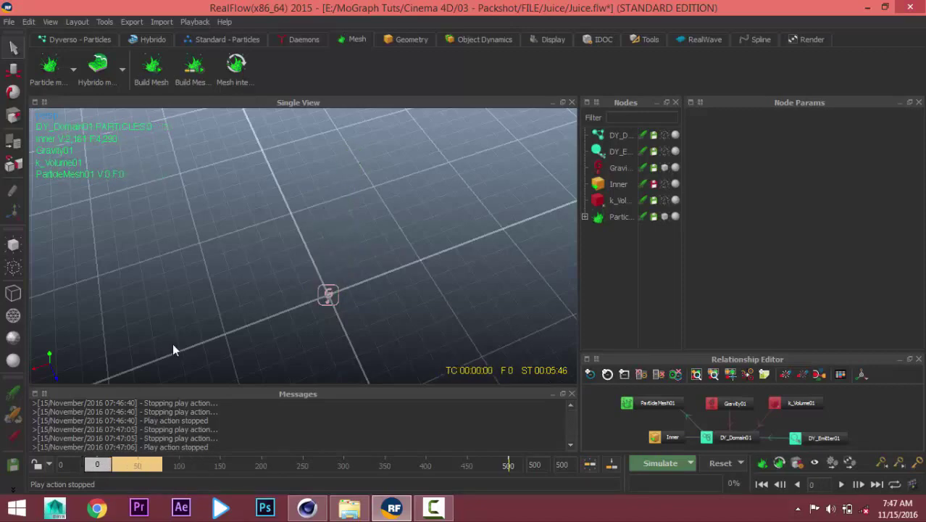
{"action": "mouse_move", "coordinate": [172, 343]}
{"action": "left_mouse_down", "text": "alt"}
{"action": "mouse_move", "coordinate": [274, 263]}
{"action": "mouse_move", "coordinate": [299, 325]}
{"action": "left_mouse_up", "text": "alt"}
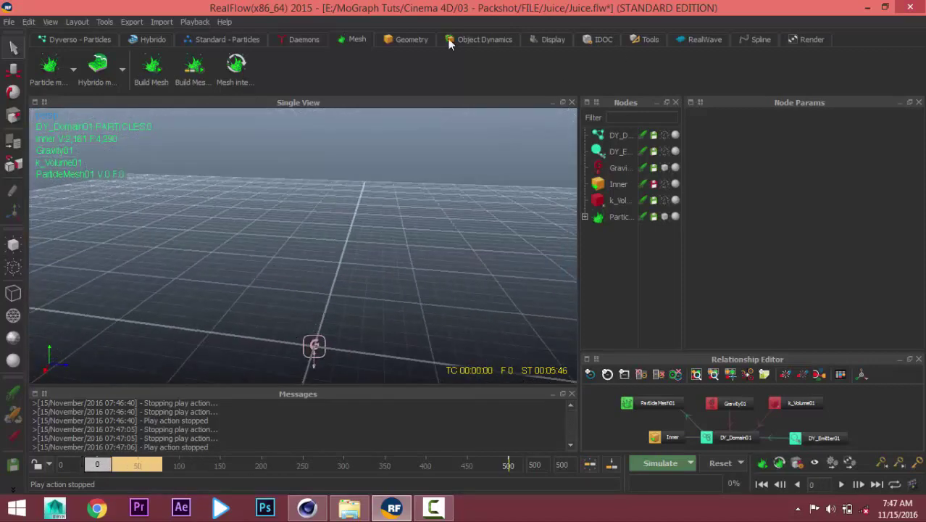
Close the Juice scene with File > New Project, confirming that its data is discarded
{"action": "left_click", "coordinate": [282, 38]}
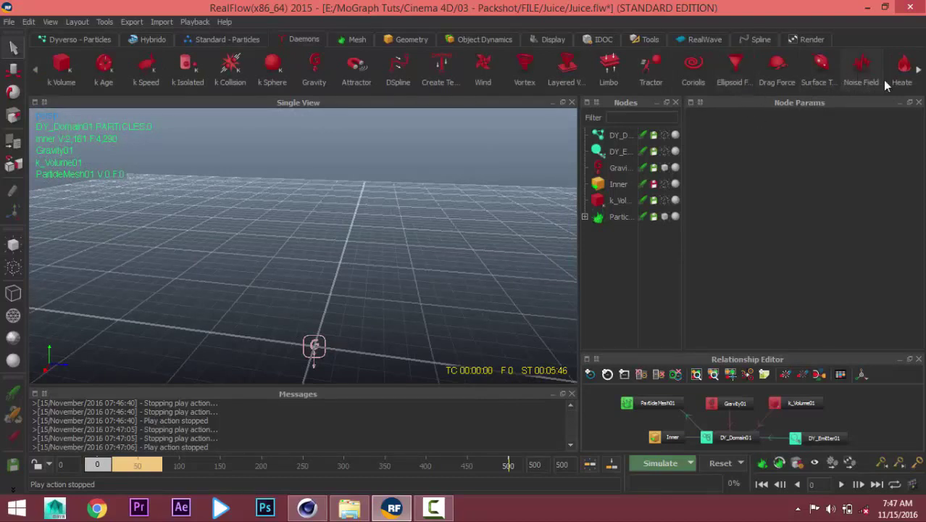
{"action": "scroll", "coordinate": [915, 84], "scroll_direction": "down", "scroll_amount": 1}
{"action": "scroll", "coordinate": [915, 84], "scroll_direction": "down", "scroll_amount": 3}
{"action": "scroll", "coordinate": [915, 84], "scroll_direction": "down", "scroll_amount": 2}
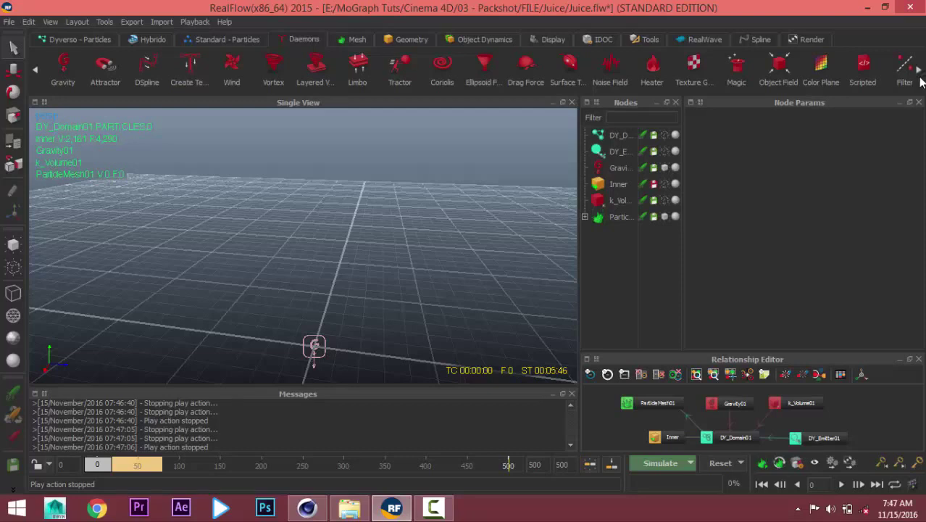
{"action": "scroll", "coordinate": [920, 82], "scroll_direction": "down", "scroll_amount": 2}
{"action": "scroll", "coordinate": [918, 81], "scroll_direction": "down", "scroll_amount": 2}
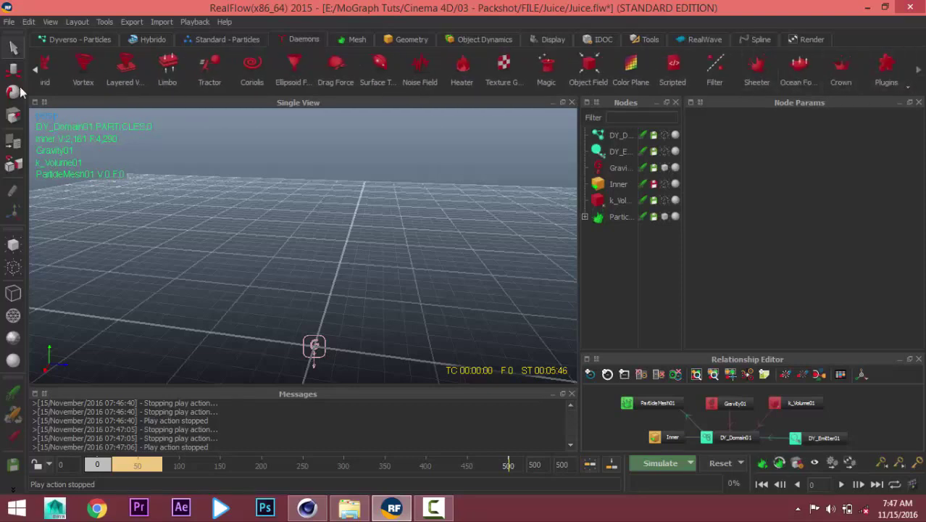
{"action": "left_click", "coordinate": [9, 22]}
{"action": "left_click", "coordinate": [40, 36]}
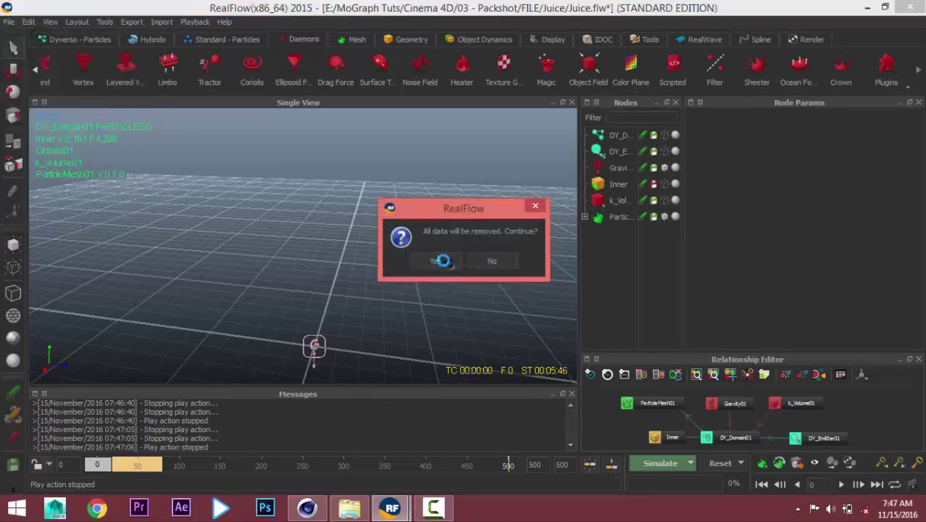
{"action": "left_click", "coordinate": [450, 266]}
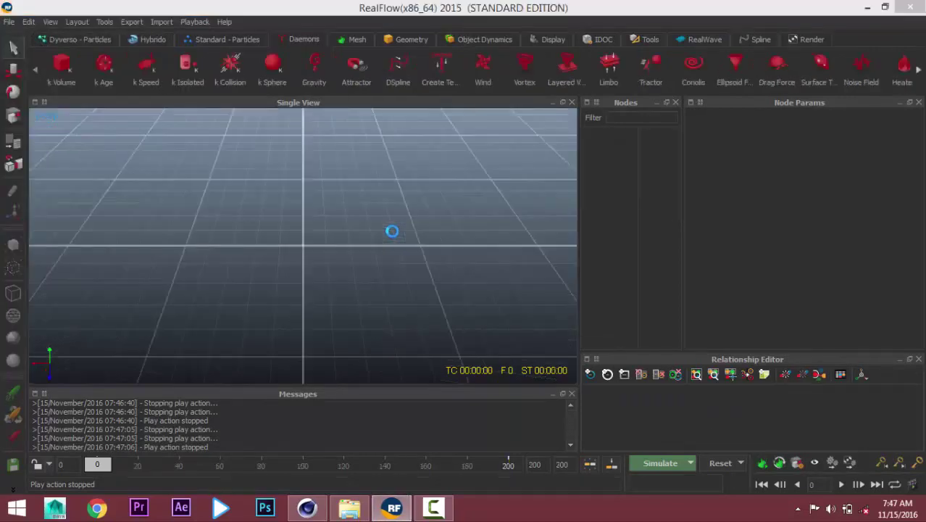
Open the ORANGE JUICE project, simulate and play back the pour, then inspect frame 215
{"action": "double_click", "coordinate": [355, 251]}
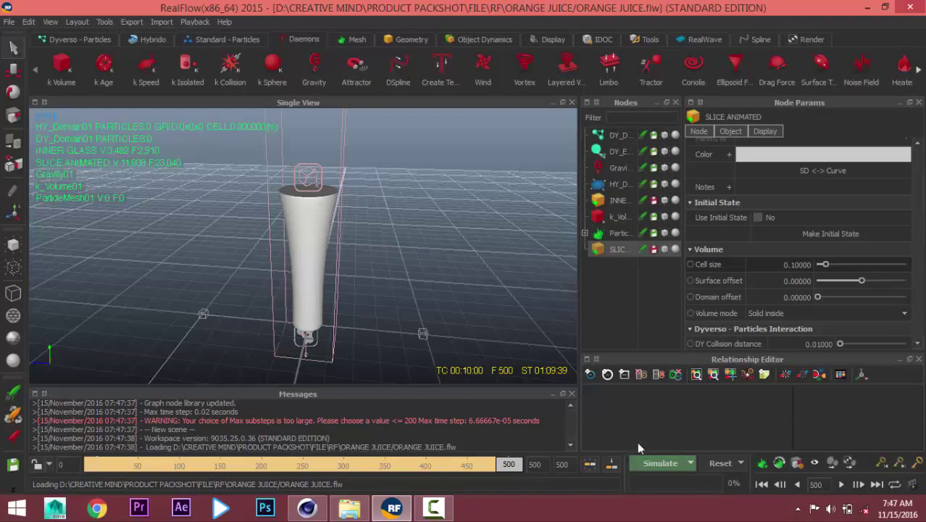
{"action": "left_click", "coordinate": [762, 484]}
{"action": "left_click", "coordinate": [660, 462]}
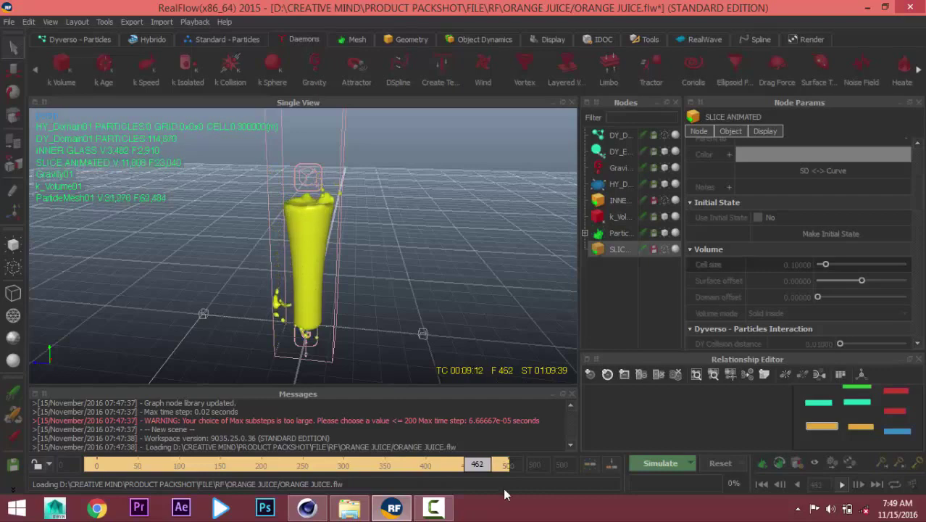
{"action": "left_click", "coordinate": [762, 485]}
{"action": "left_click", "coordinate": [841, 484]}
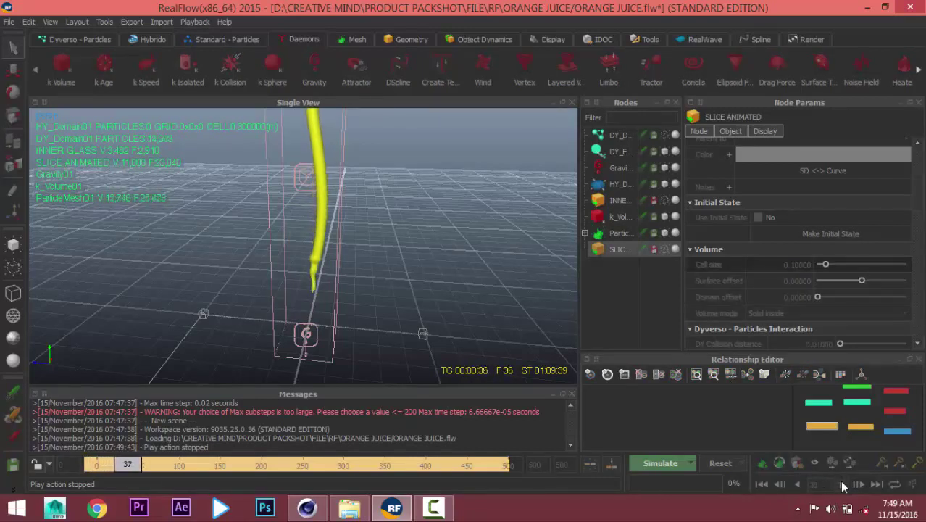
{"action": "left_click", "coordinate": [840, 485]}
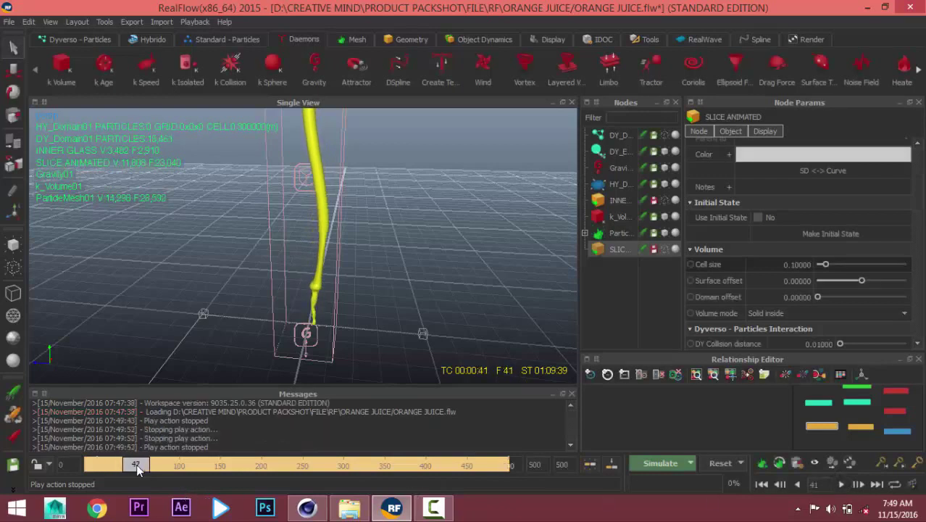
{"action": "left_click_drag", "start_coordinate": [138, 469], "coordinate": [275, 469]}
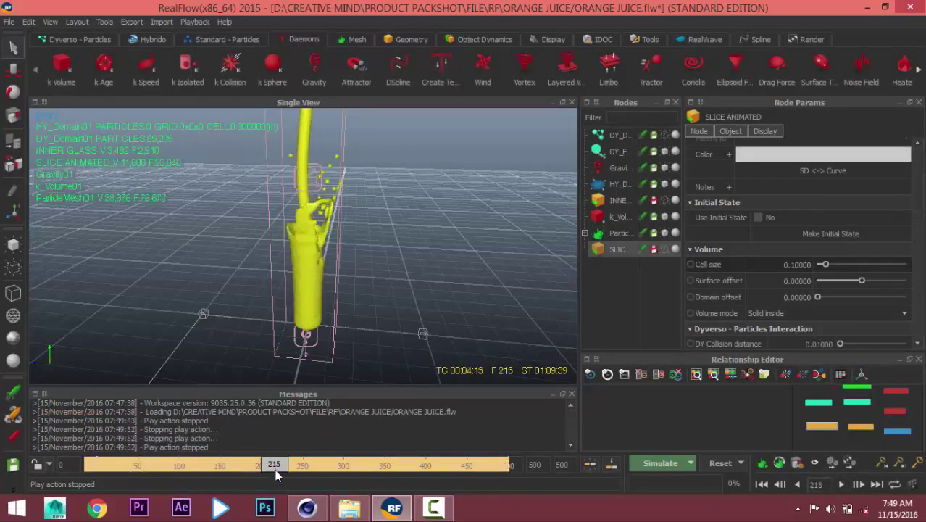
{"action": "mouse_move", "coordinate": [298, 277]}
{"action": "left_mouse_down", "text": "alt"}
{"action": "mouse_move", "coordinate": [308, 297]}
{"action": "mouse_move", "coordinate": [414, 85]}
{"action": "left_mouse_up", "text": "alt"}
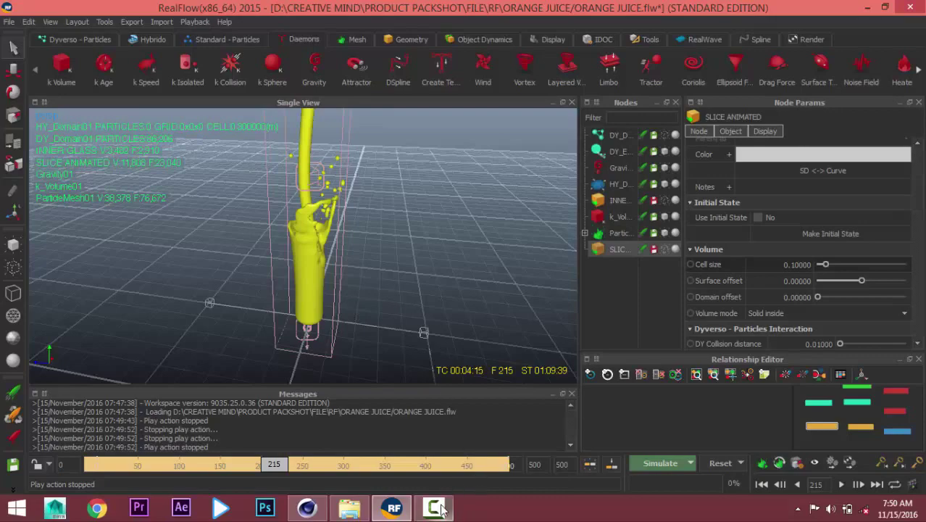
Add a RealFlow Mesh Importer loading ParticleMesh01_00000.bin from the Juice meshes folder
{"action": "left_click", "coordinate": [323, 511]}
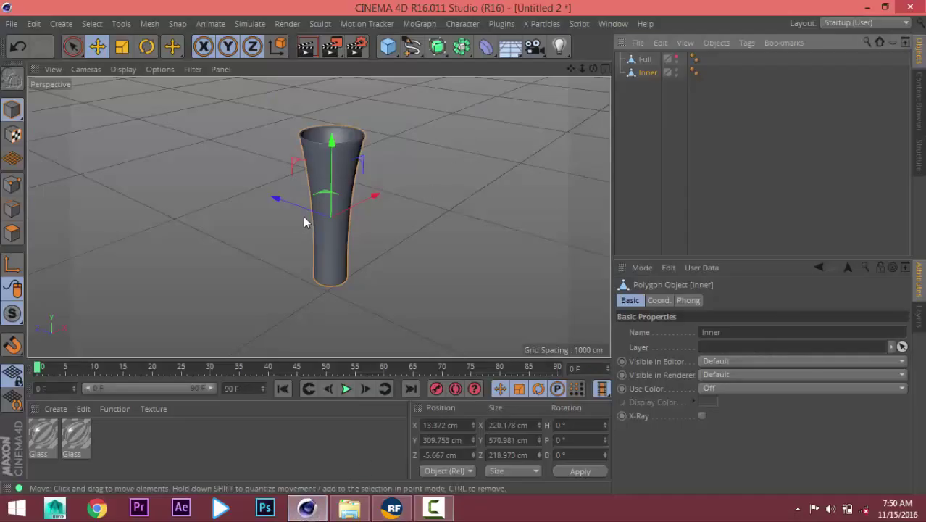
{"action": "left_click_drag", "start_coordinate": [313, 227], "coordinate": [310, 223], "text": "alt"}
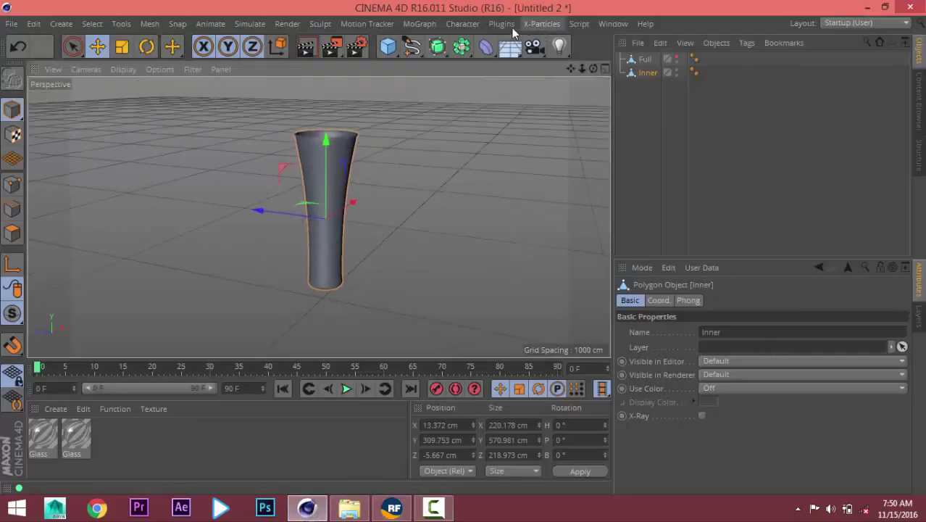
{"action": "left_click", "coordinate": [511, 28]}
{"action": "mouse_move", "coordinate": [520, 95]}
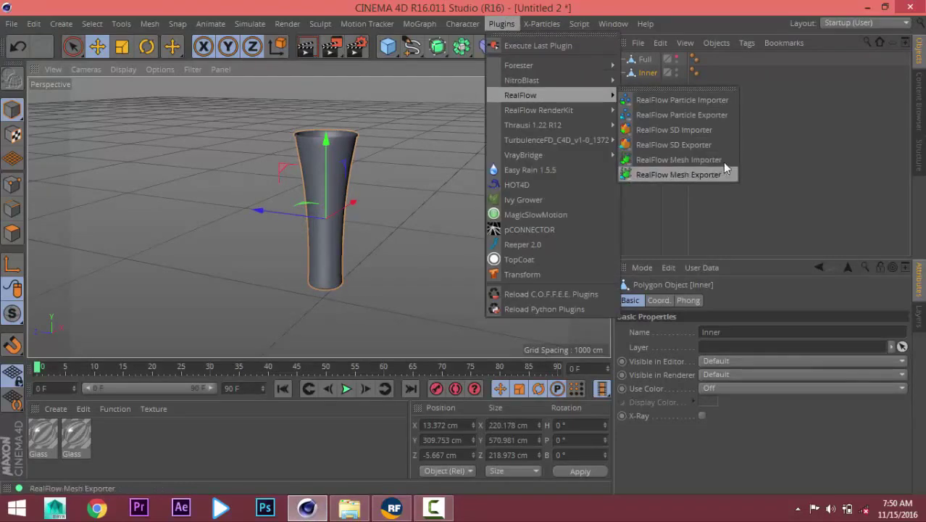
{"action": "left_click", "coordinate": [725, 159]}
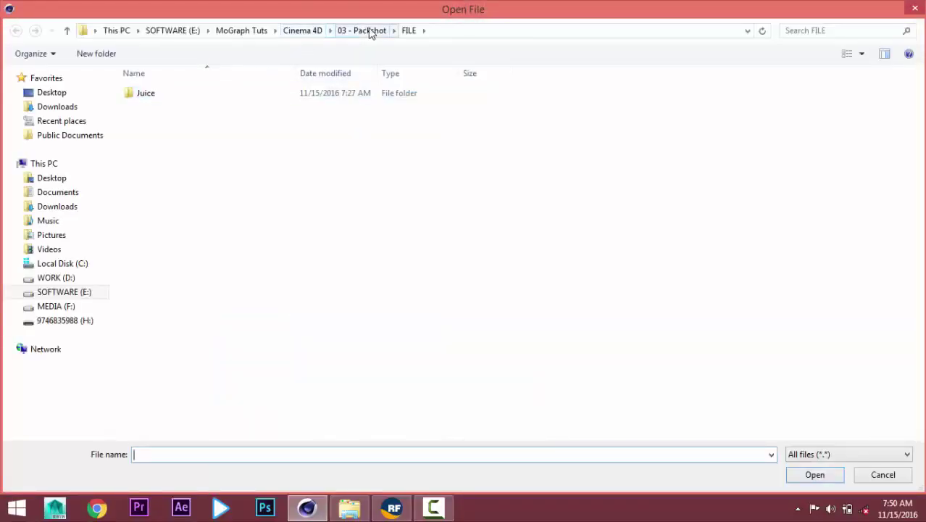
{"action": "double_click", "coordinate": [161, 96]}
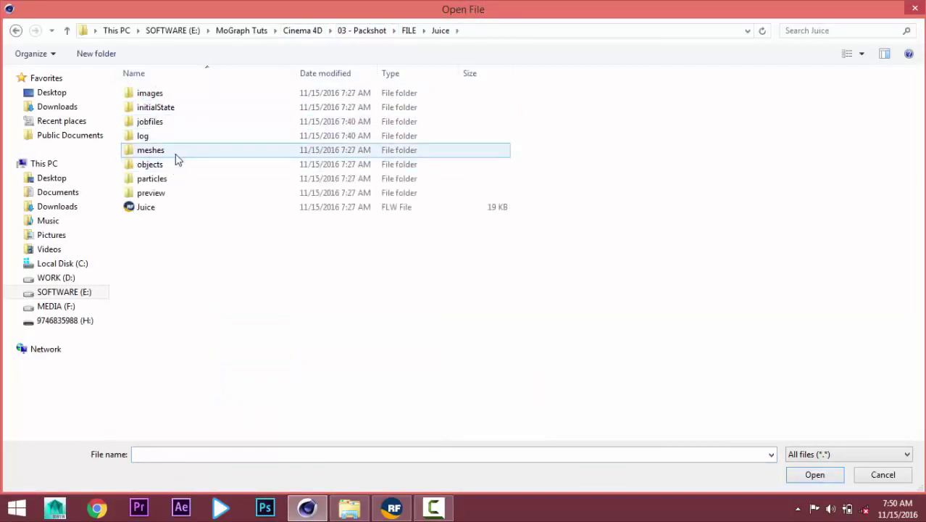
{"action": "double_click", "coordinate": [175, 153]}
{"action": "left_click", "coordinate": [197, 96]}
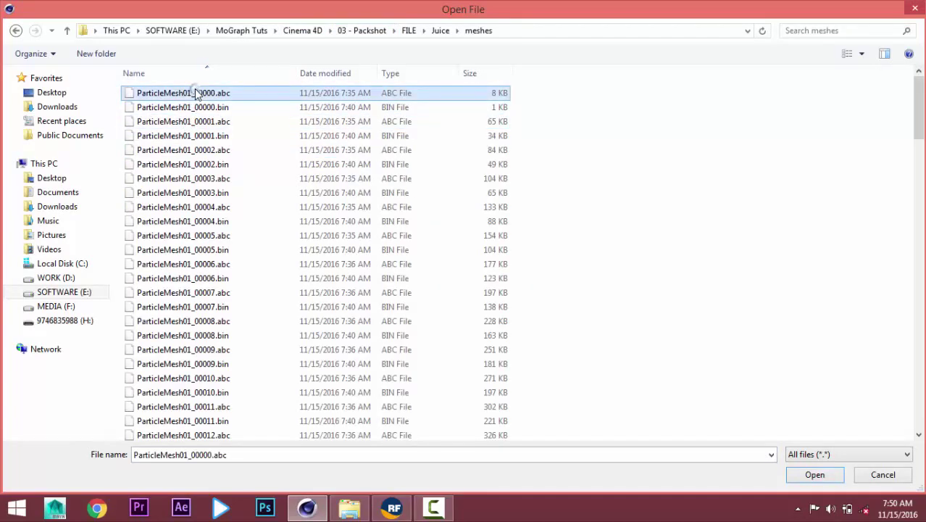
{"action": "left_click", "coordinate": [197, 109]}
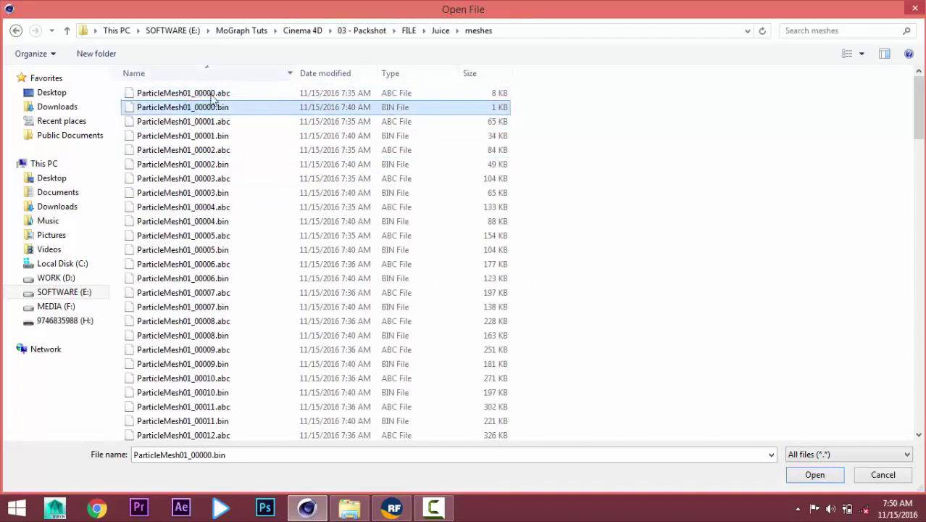
{"action": "left_click", "coordinate": [805, 476]}
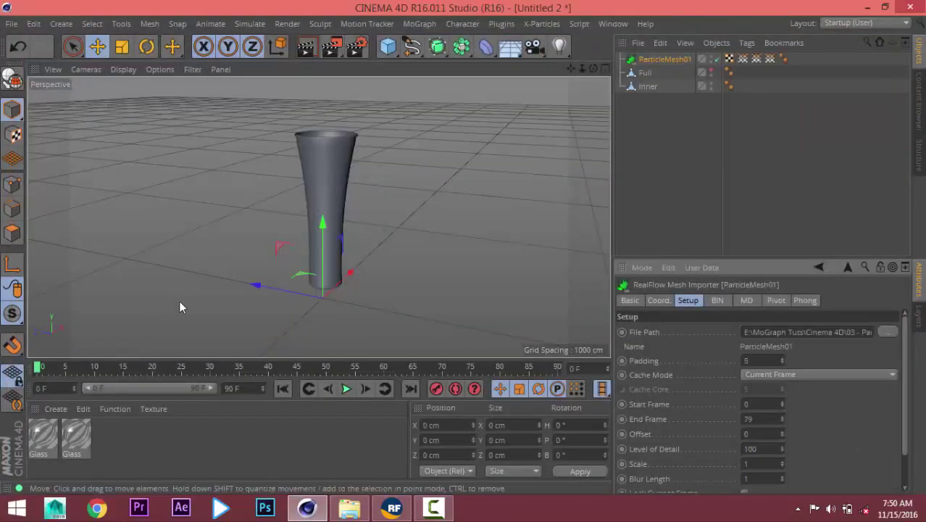
Orbit down onto the cup and scrub the juice pour through frames 14 to 17
{"action": "left_click_drag", "start_coordinate": [335, 232], "coordinate": [297, 312], "text": "alt"}
{"action": "left_click", "coordinate": [39, 369]}
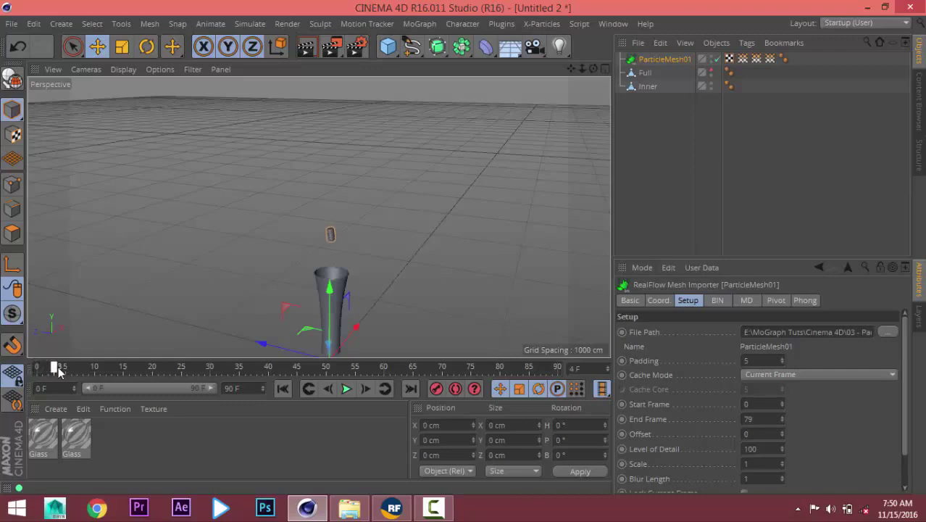
{"action": "scroll", "coordinate": [360, 305], "scroll_direction": "up", "scroll_amount": 5}
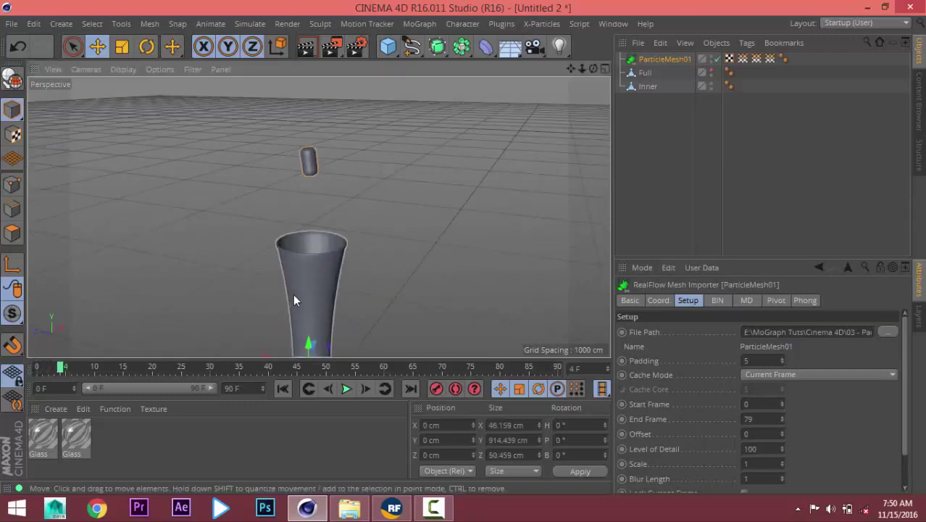
{"action": "left_click_drag", "start_coordinate": [293, 294], "coordinate": [185, 317], "text": "alt"}
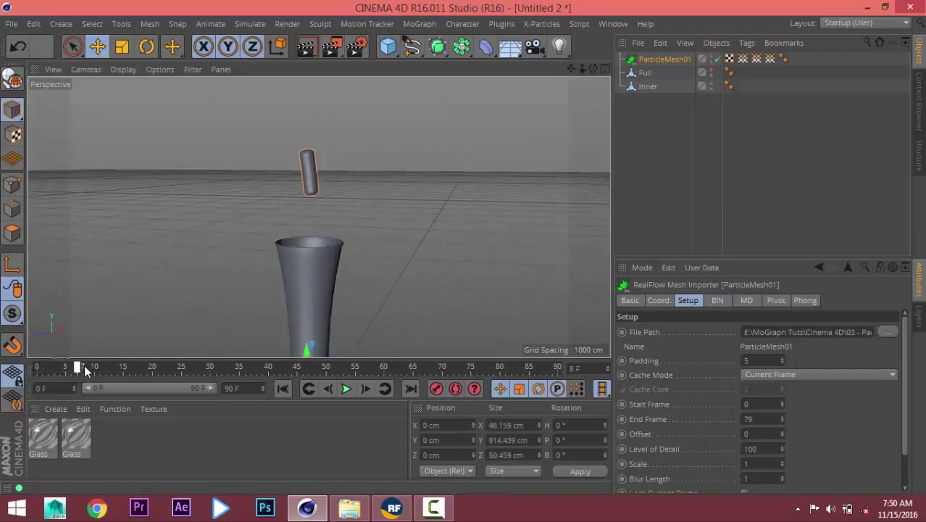
{"action": "left_click_drag", "start_coordinate": [125, 373], "coordinate": [159, 377]}
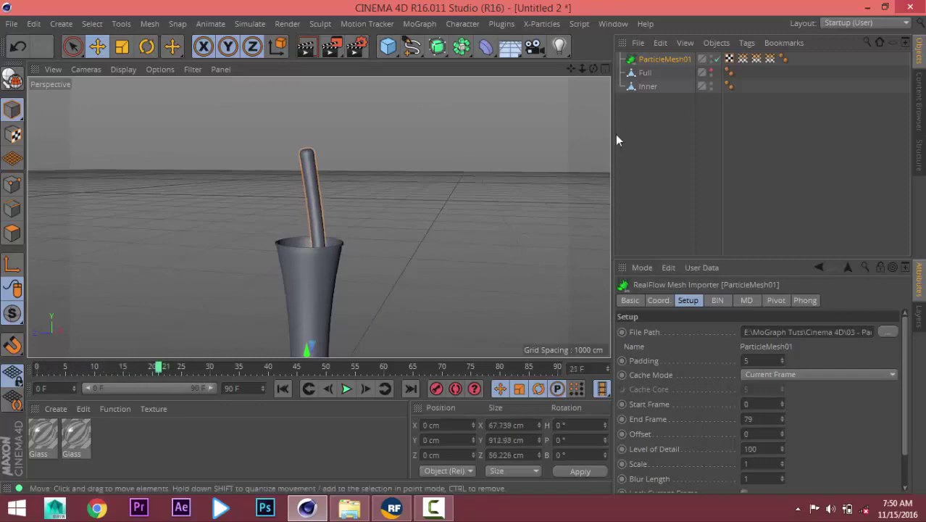
Hide the Inner cup mesh and scrub the pour through frames 28, 44 and 61, settling on 46
{"action": "left_click", "coordinate": [711, 86]}
{"action": "left_click_drag", "start_coordinate": [357, 269], "coordinate": [345, 198], "text": "alt"}
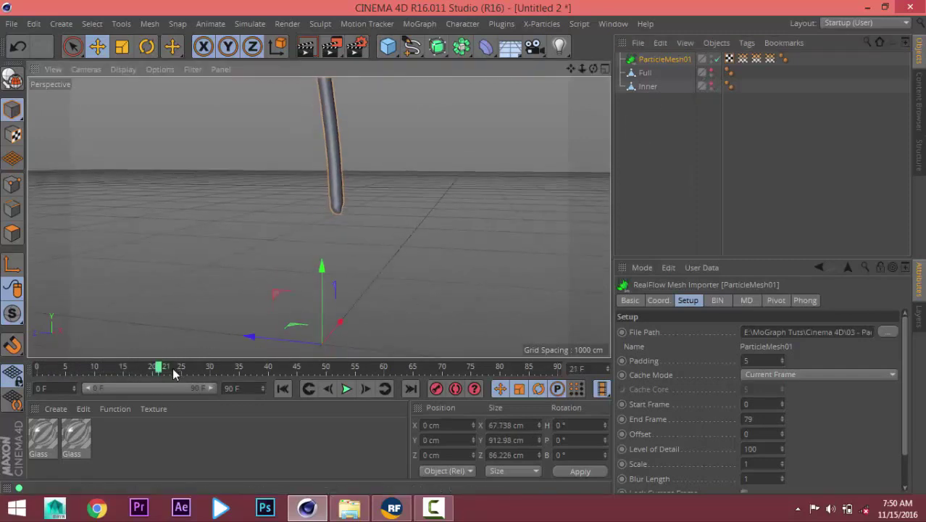
{"action": "left_click_drag", "start_coordinate": [159, 374], "coordinate": [202, 372]}
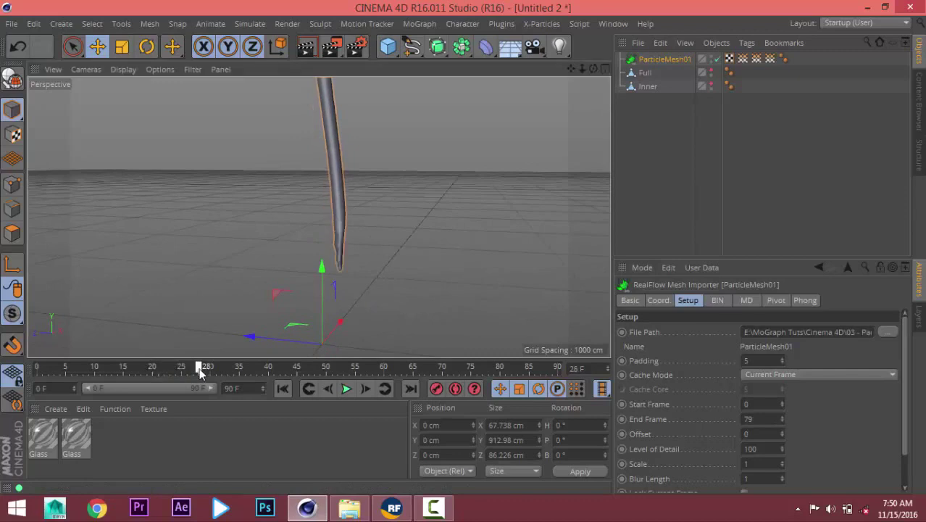
{"action": "left_click_drag", "start_coordinate": [226, 367], "coordinate": [388, 367]}
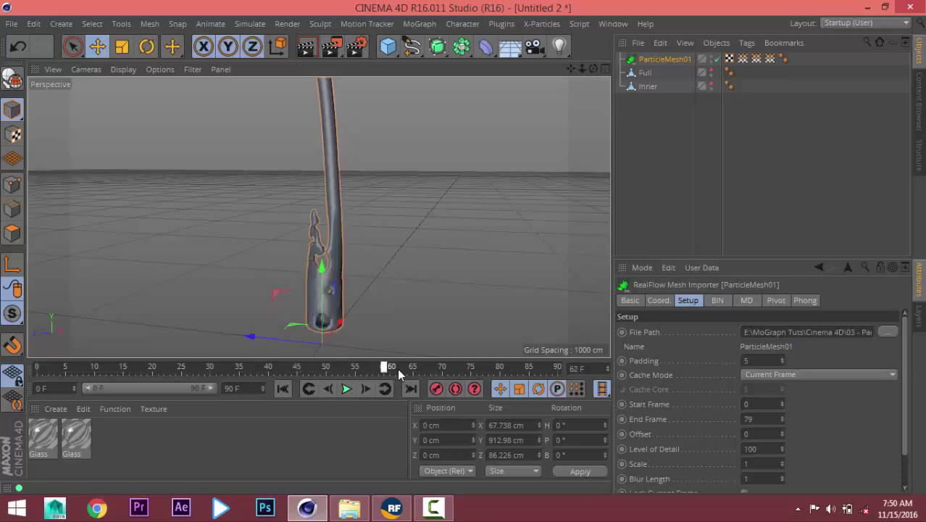
{"action": "left_click_drag", "start_coordinate": [388, 367], "coordinate": [345, 367]}
{"action": "mouse_move", "coordinate": [272, 368]}
{"action": "left_mouse_down"}
{"action": "mouse_move", "coordinate": [338, 371]}
{"action": "mouse_move", "coordinate": [44, 367]}
{"action": "left_mouse_up"}
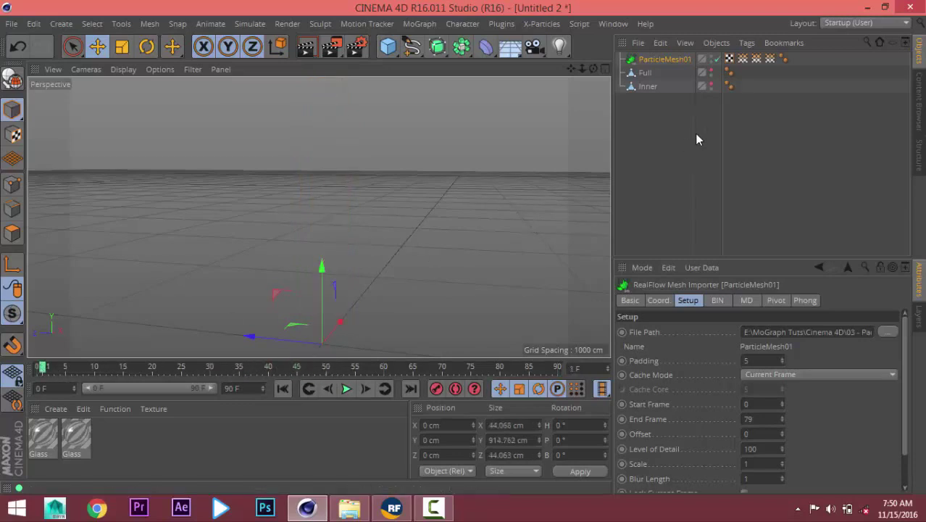
{"action": "scroll", "coordinate": [315, 266], "scroll_direction": "down", "scroll_amount": 2}
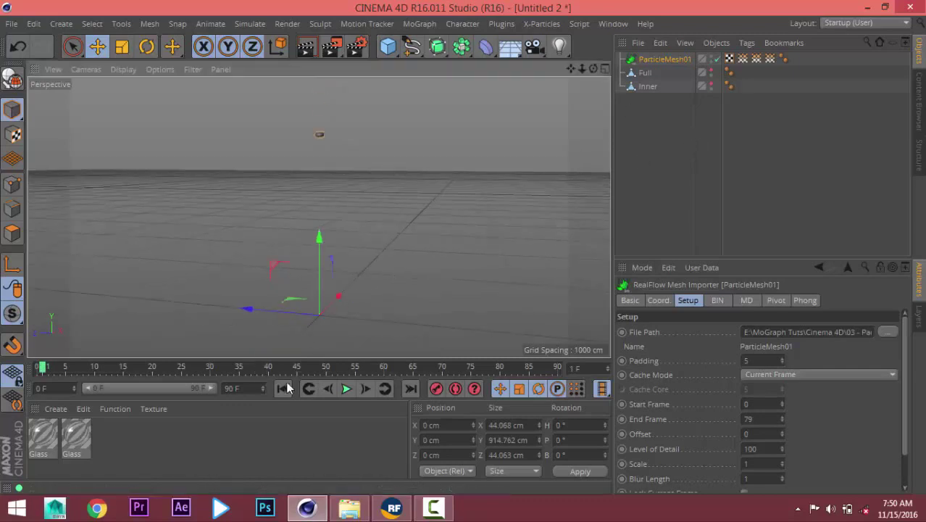
{"action": "left_click", "coordinate": [303, 368]}
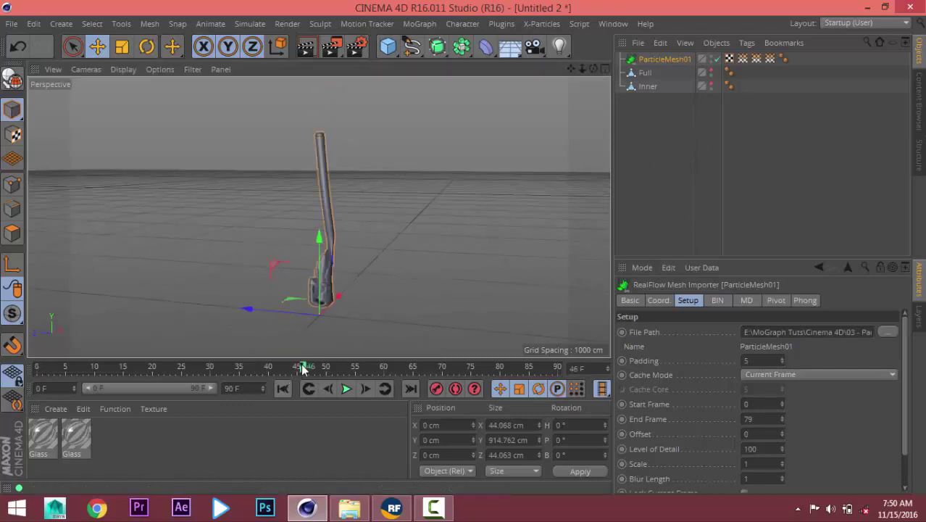
Show the Inner mesh again and hide the Full mesh in the viewport
{"action": "left_click", "coordinate": [711, 84]}
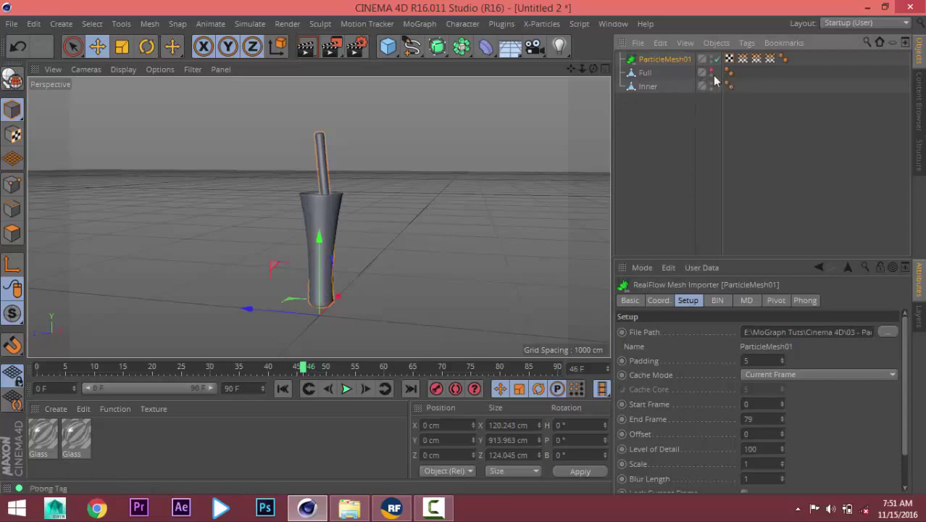
{"action": "left_click", "coordinate": [711, 71]}
{"action": "left_click", "coordinate": [648, 87]}
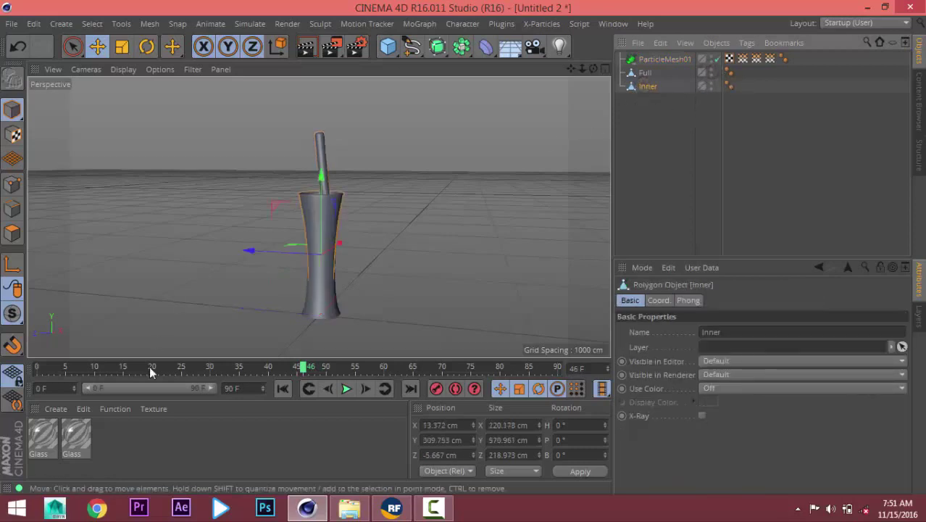
{"action": "left_click_drag", "start_coordinate": [55, 443], "coordinate": [126, 321]}
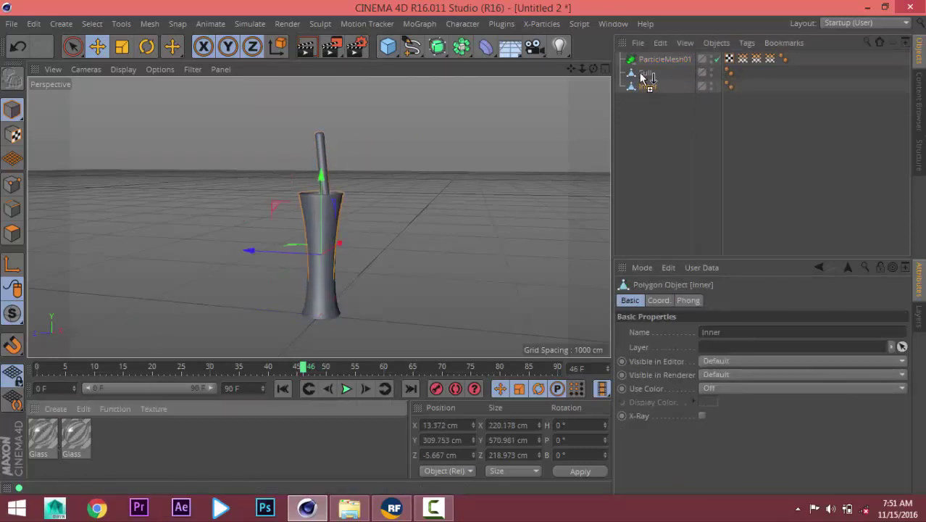
Apply the Glass material to the Full mesh, hide Inner, and zoom in around the glass
{"action": "left_click_drag", "start_coordinate": [646, 77], "coordinate": [646, 74]}
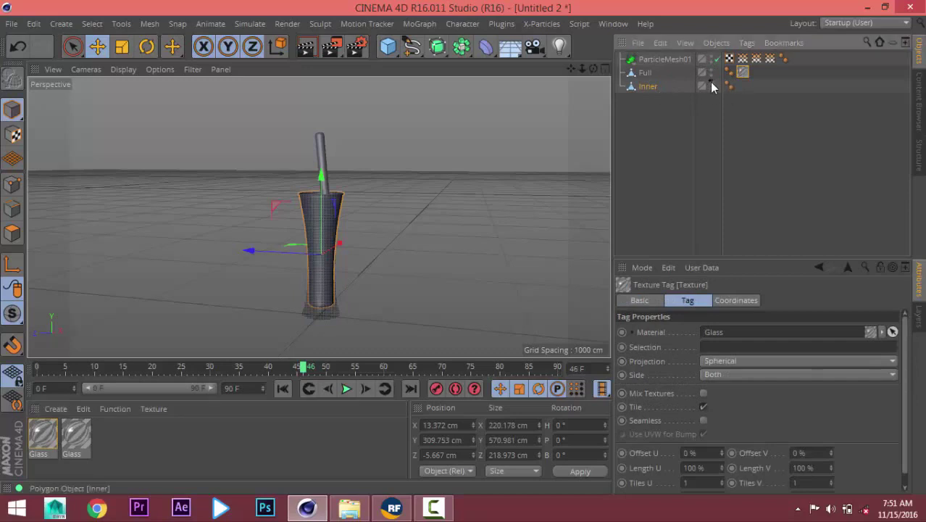
{"action": "left_click", "coordinate": [711, 84]}
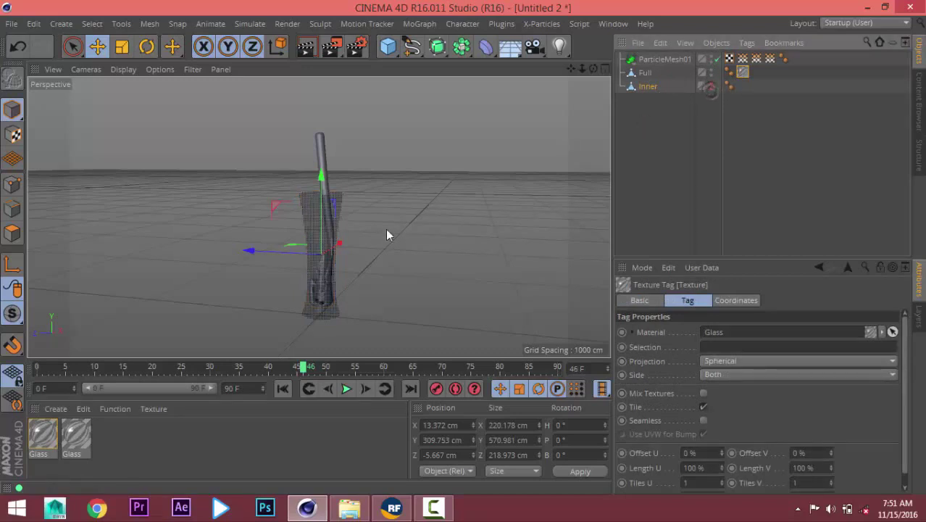
{"action": "scroll", "coordinate": [319, 299], "scroll_direction": "up", "scroll_amount": 2}
{"action": "scroll", "coordinate": [325, 301], "scroll_direction": "up", "scroll_amount": 2}
{"action": "scroll", "coordinate": [341, 282], "scroll_direction": "up", "scroll_amount": 2}
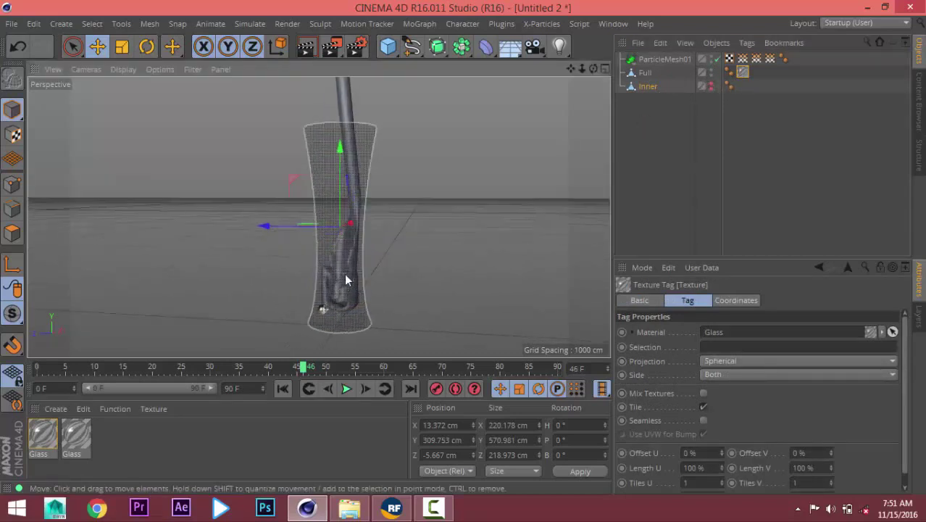
{"action": "mouse_move", "coordinate": [344, 273]}
{"action": "left_mouse_down", "text": "alt"}
{"action": "mouse_move", "coordinate": [342, 259]}
{"action": "mouse_move", "coordinate": [327, 290]}
{"action": "mouse_move", "coordinate": [358, 297]}
{"action": "mouse_move", "coordinate": [304, 195]}
{"action": "mouse_move", "coordinate": [334, 320]}
{"action": "mouse_move", "coordinate": [342, 295]}
{"action": "left_mouse_up", "text": "alt"}
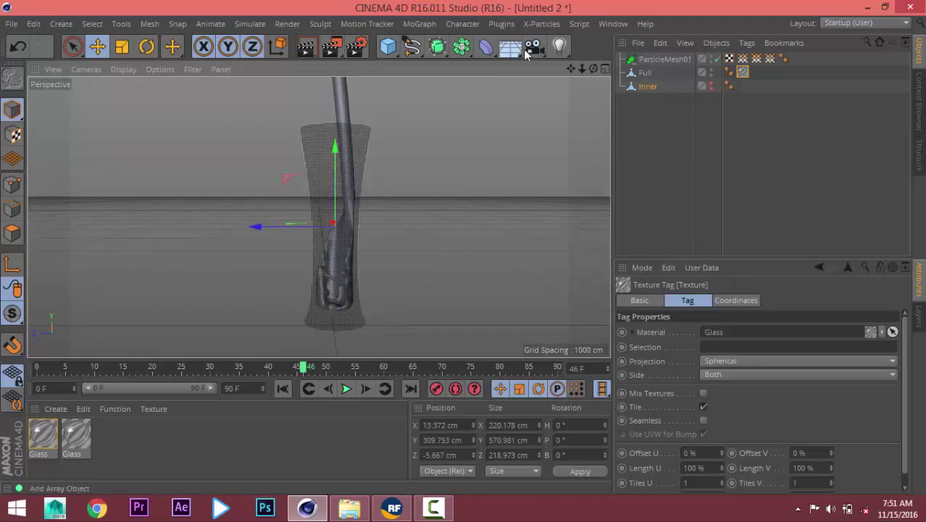
Add a Physical Sky to the scene and create a new material
{"action": "left_click_drag", "start_coordinate": [511, 46], "coordinate": [656, 63]}
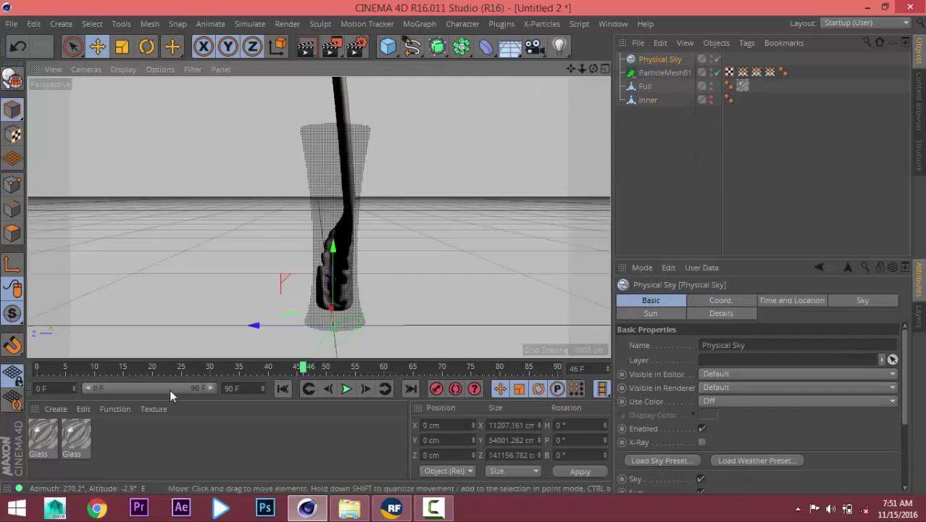
{"action": "left_click", "coordinate": [150, 459]}
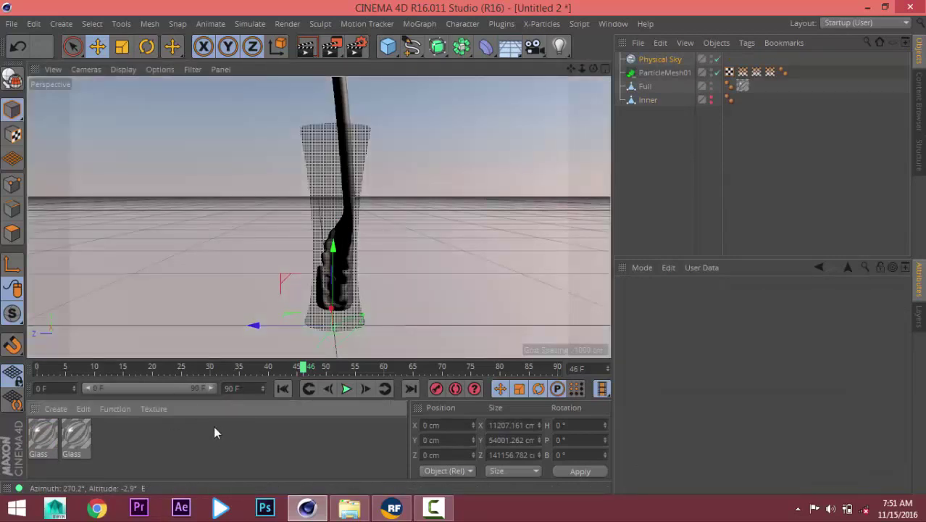
{"action": "double_click", "coordinate": [121, 461]}
Set the new material's colour to orange (245, 117, 5)
{"action": "double_click", "coordinate": [57, 435]}
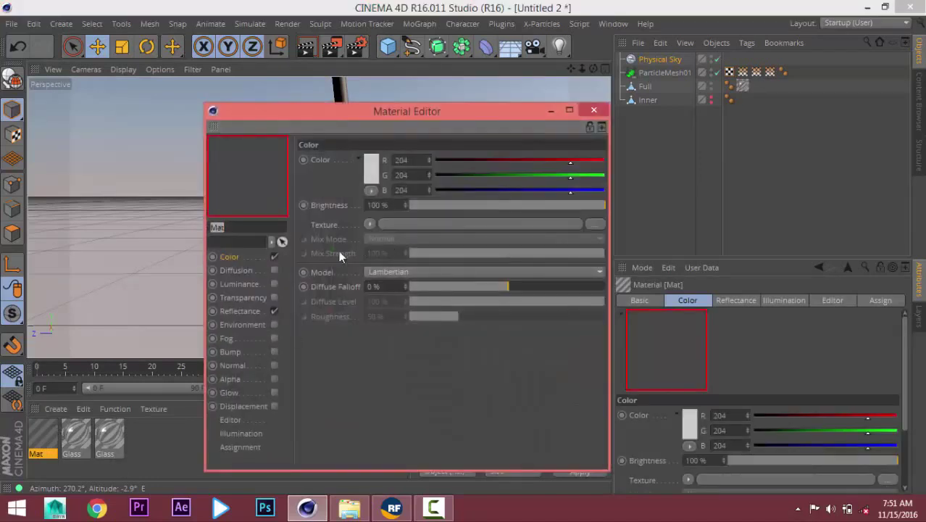
{"action": "left_click", "coordinate": [369, 166]}
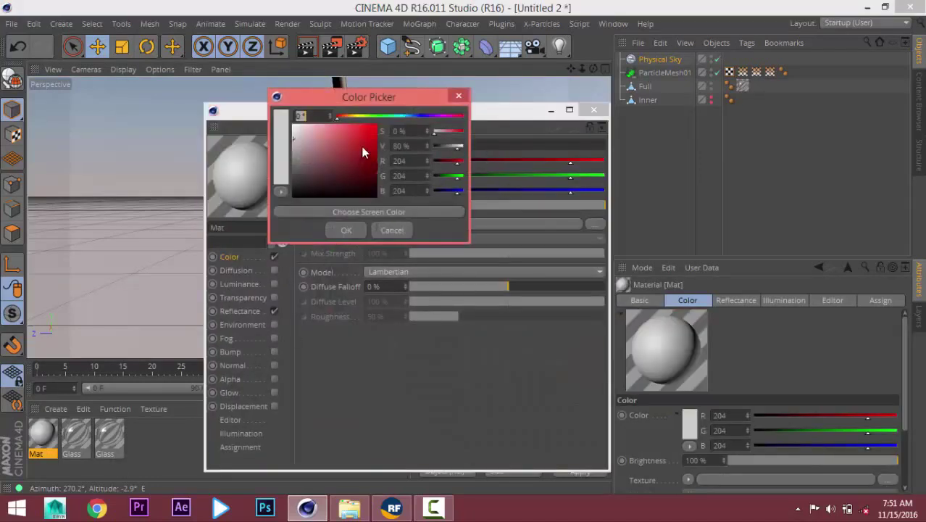
{"action": "left_click", "coordinate": [375, 131]}
{"action": "left_click", "coordinate": [346, 116]}
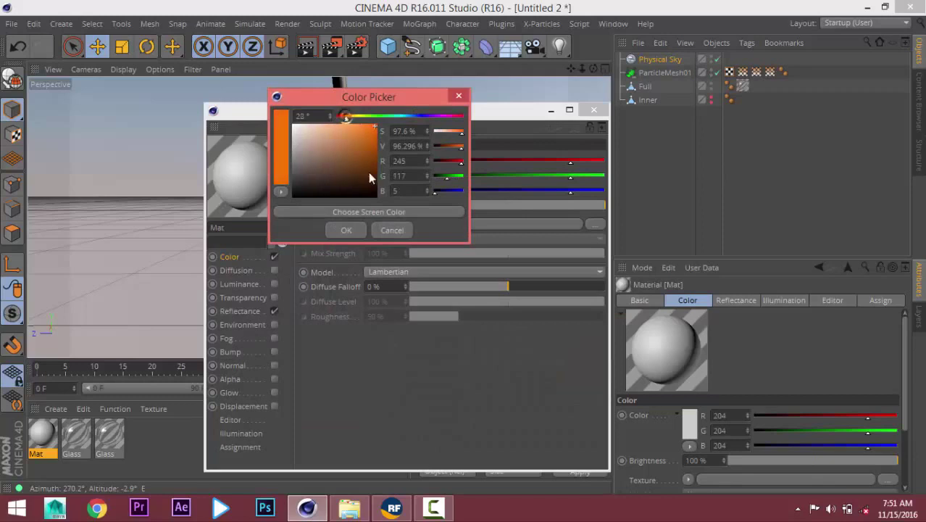
{"action": "left_click", "coordinate": [353, 229]}
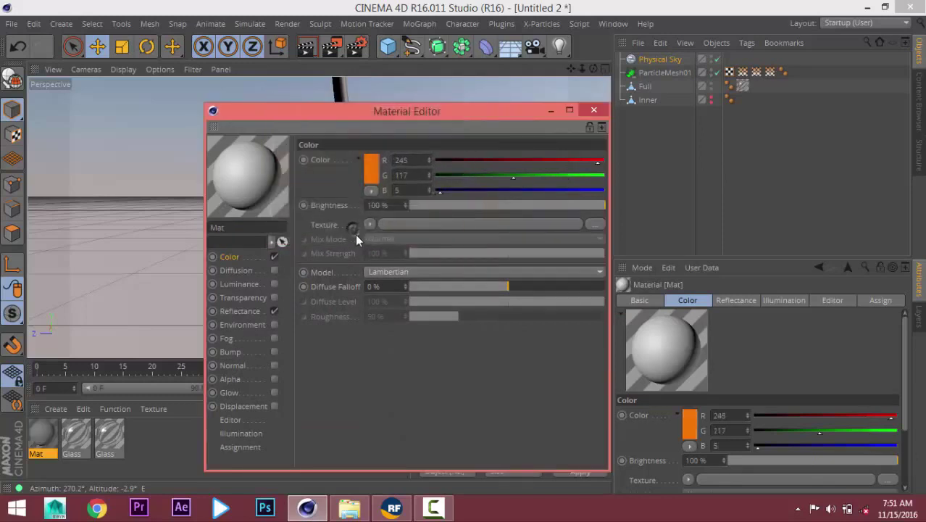
Add a Beckmann reflection layer in Reflectance, keeping the Add blend mode
{"action": "left_click", "coordinate": [244, 311]}
{"action": "left_click", "coordinate": [402, 192]}
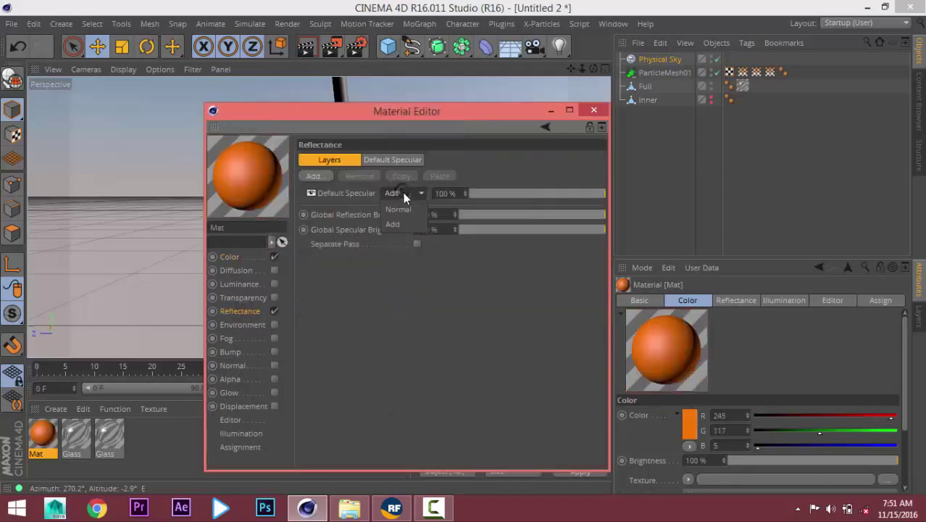
{"action": "left_click", "coordinate": [394, 284]}
{"action": "left_click", "coordinate": [313, 176]}
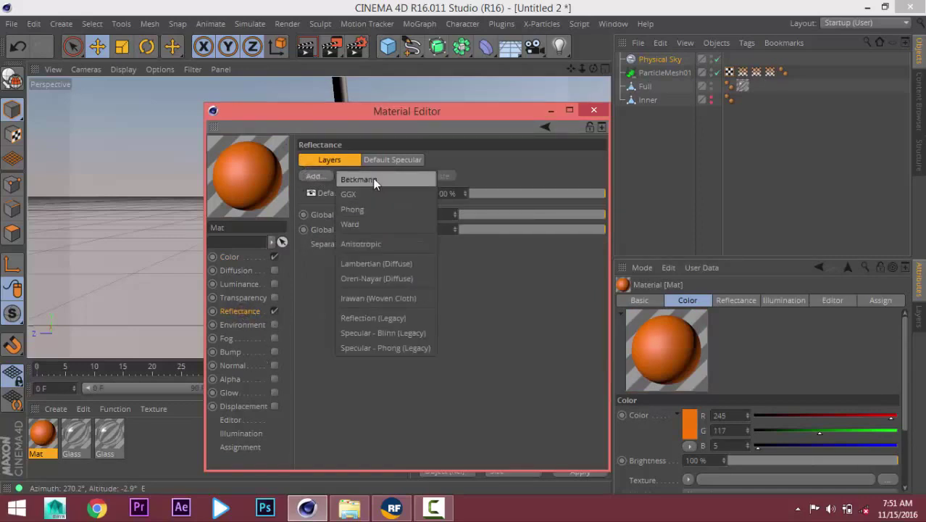
{"action": "left_click", "coordinate": [373, 179]}
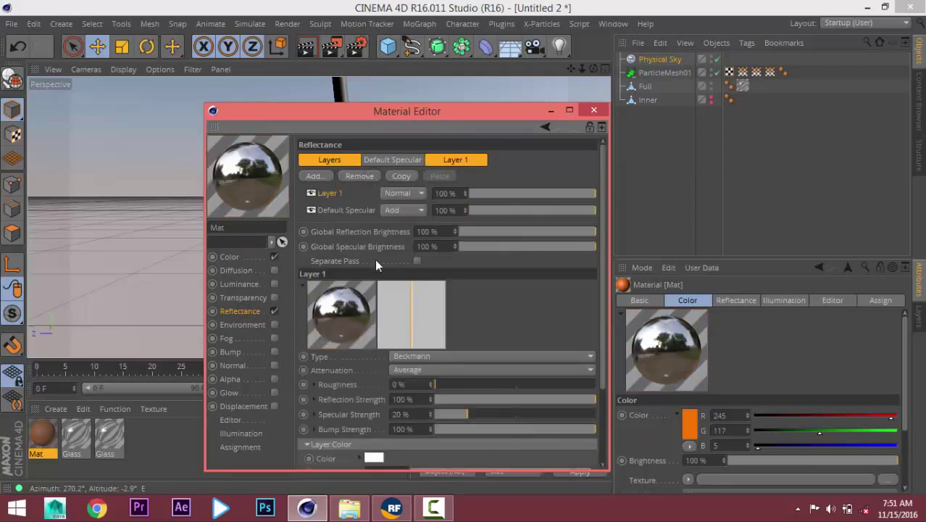
{"action": "left_click", "coordinate": [410, 358]}
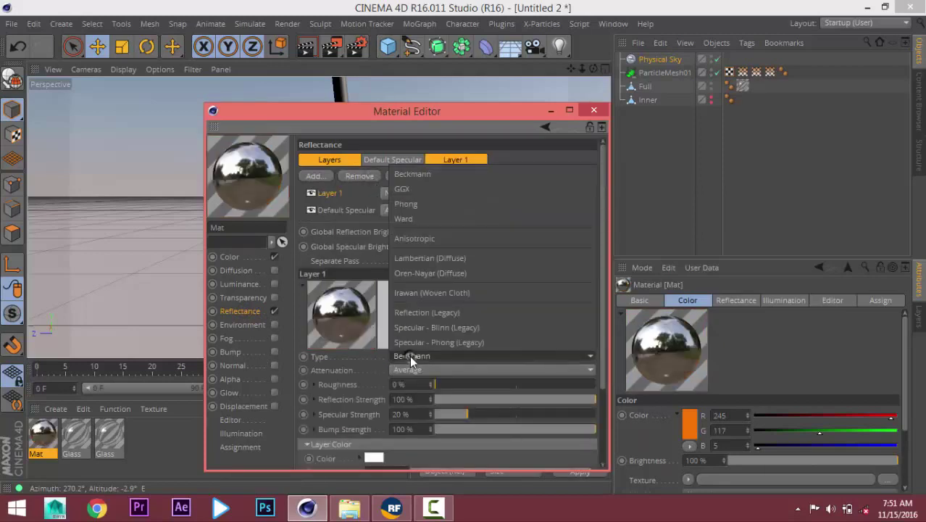
{"action": "left_click", "coordinate": [356, 389]}
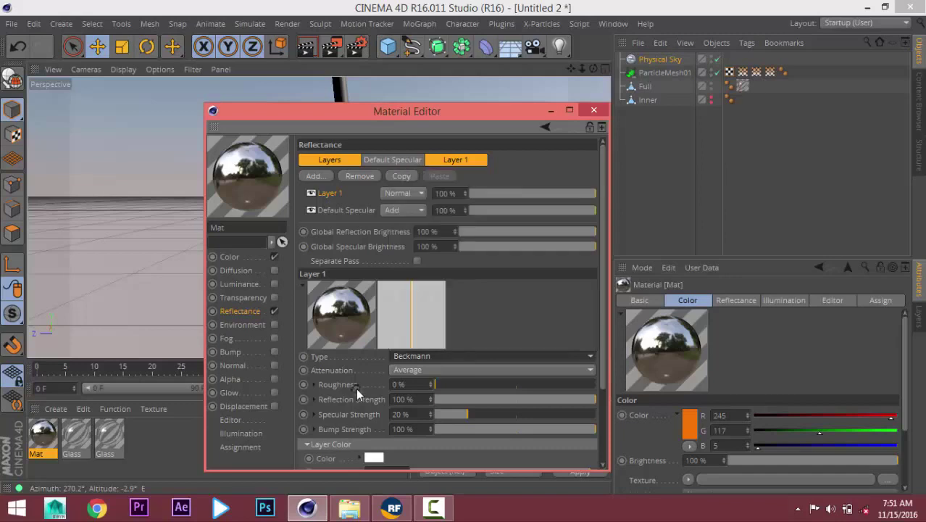
{"action": "scroll", "coordinate": [356, 388], "scroll_direction": "down", "scroll_amount": 3}
Give the reflection layer colour a Fresnel texture and adjust its Mix Strength
{"action": "left_click", "coordinate": [371, 390]}
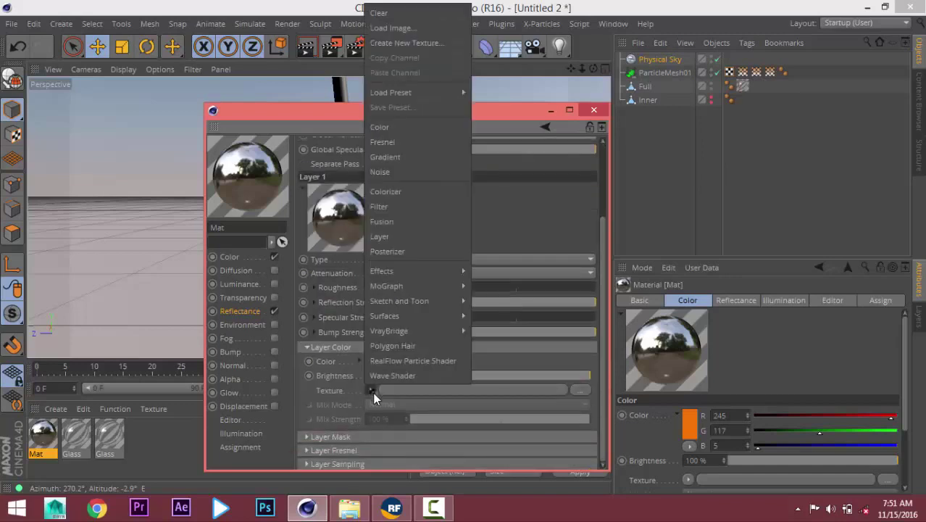
{"action": "left_click", "coordinate": [408, 144]}
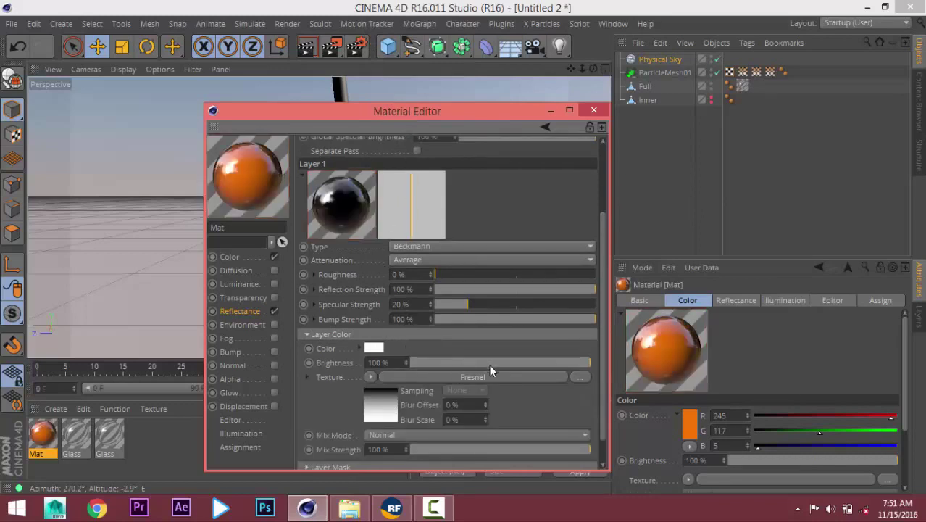
{"action": "left_click_drag", "start_coordinate": [532, 446], "coordinate": [505, 451]}
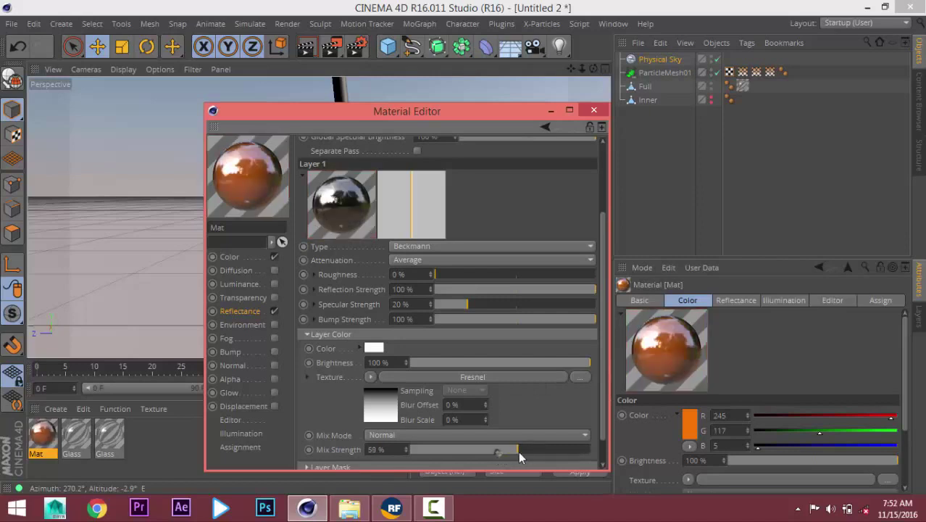
{"action": "left_click_drag", "start_coordinate": [518, 451], "coordinate": [591, 446]}
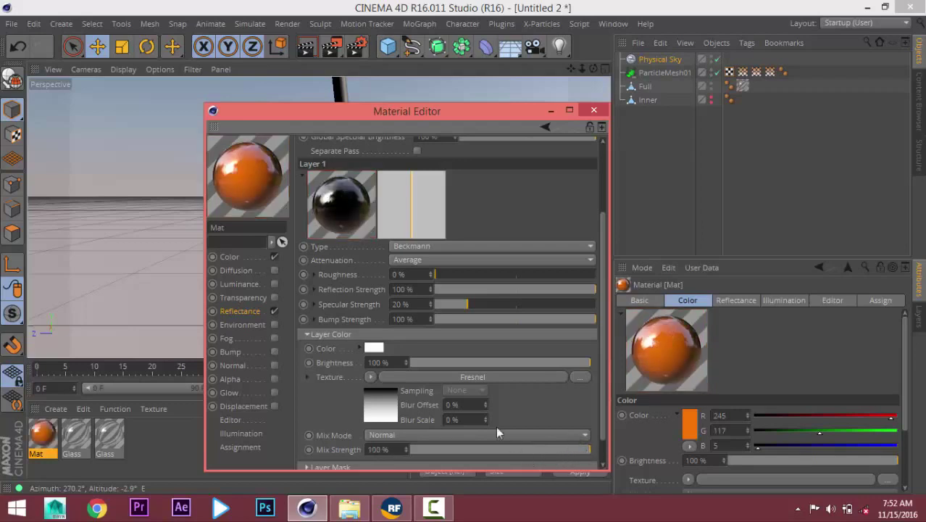
{"action": "left_click", "coordinate": [229, 258]}
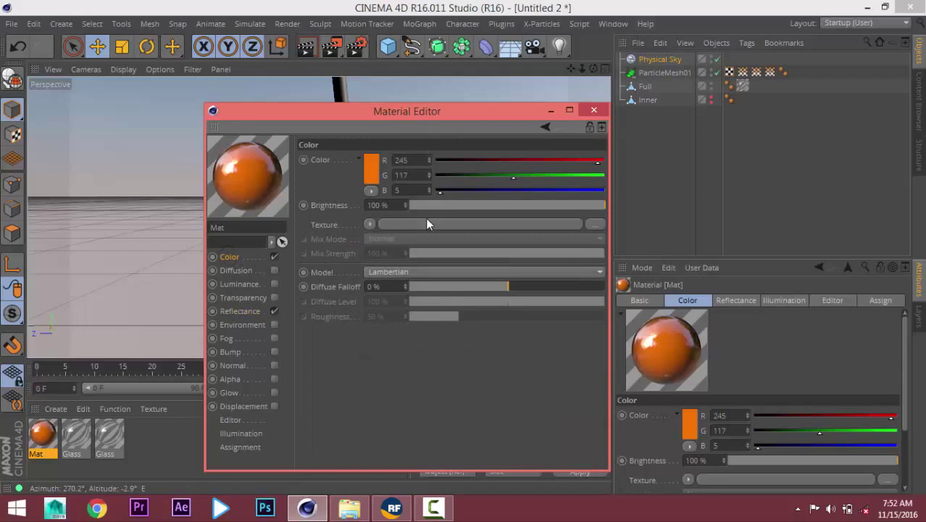
{"action": "left_click", "coordinate": [239, 316]}
Set the layer's reflection type to Reflection (Legacy), after trying GGX and Oren-Nayar, and close the editor
{"action": "left_click", "coordinate": [422, 354]}
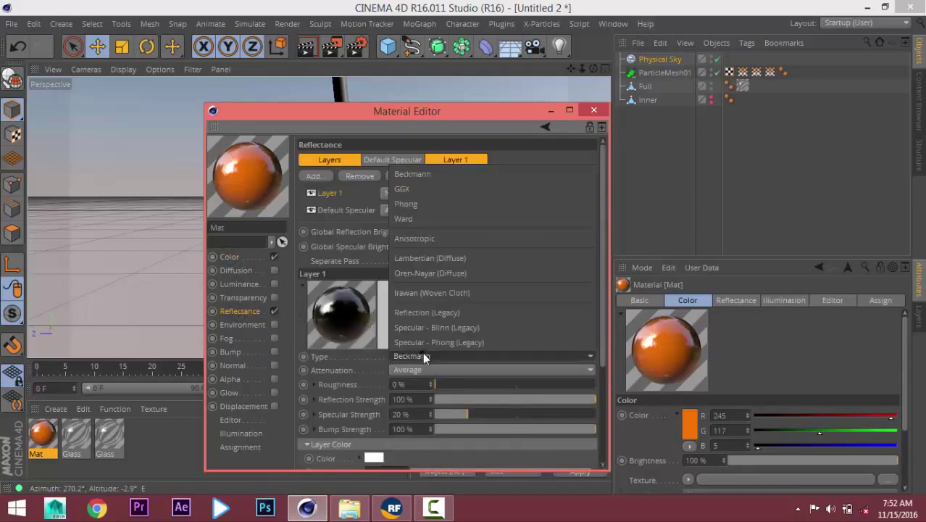
{"action": "left_click", "coordinate": [422, 207]}
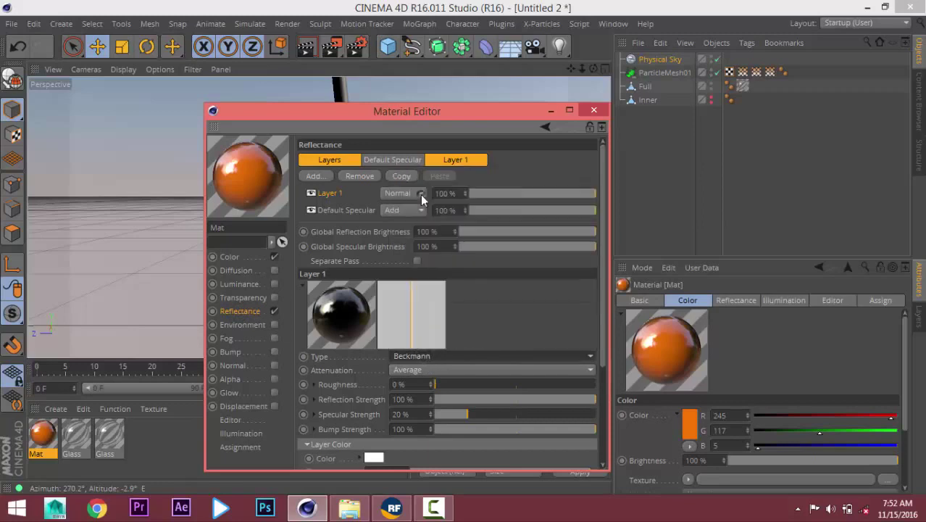
{"action": "left_click", "coordinate": [446, 359]}
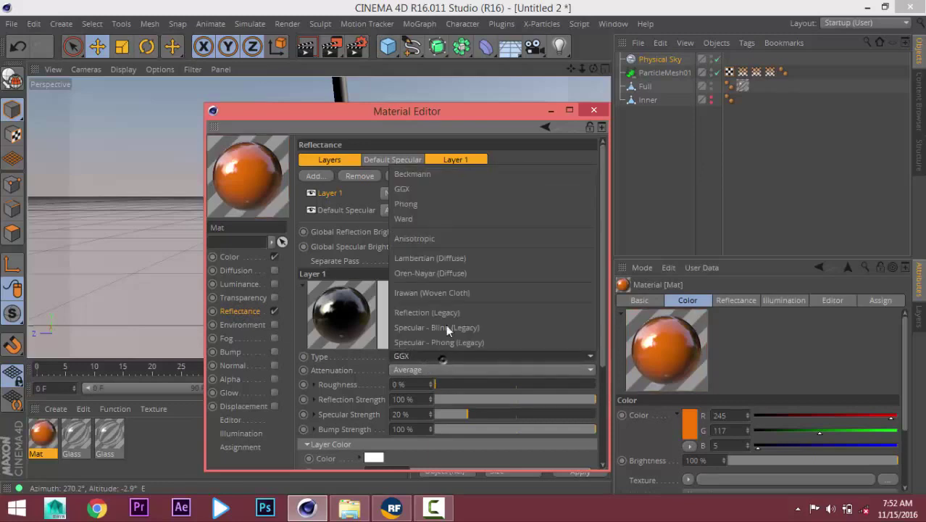
{"action": "left_click", "coordinate": [452, 274]}
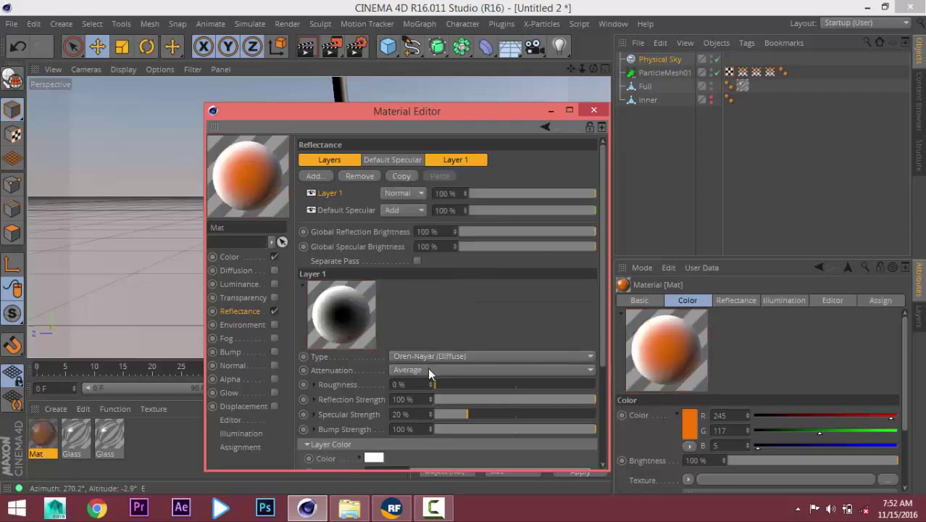
{"action": "left_click", "coordinate": [430, 355]}
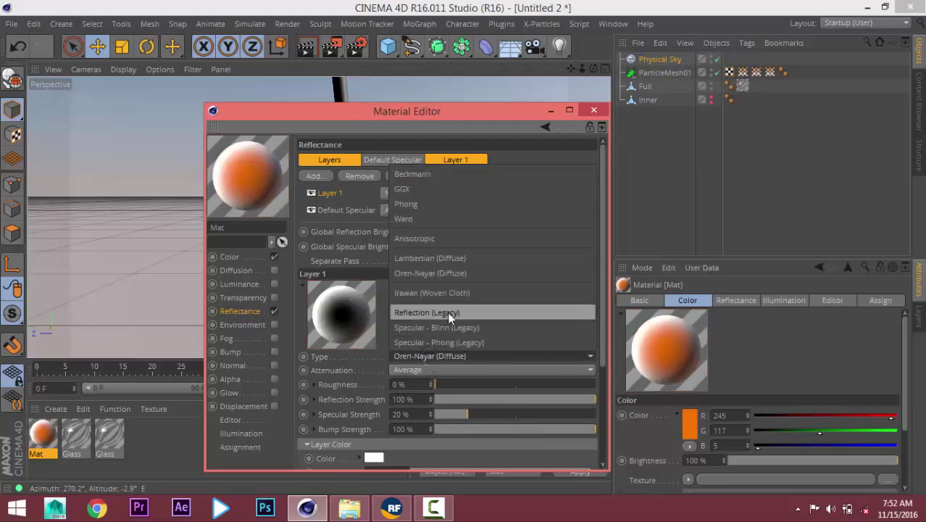
{"action": "left_click", "coordinate": [453, 312]}
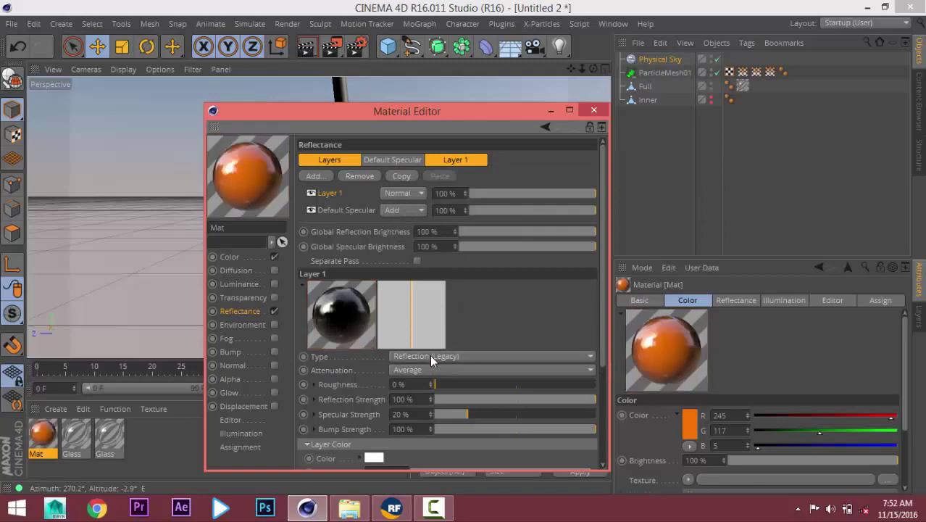
{"action": "left_click", "coordinate": [594, 110]}
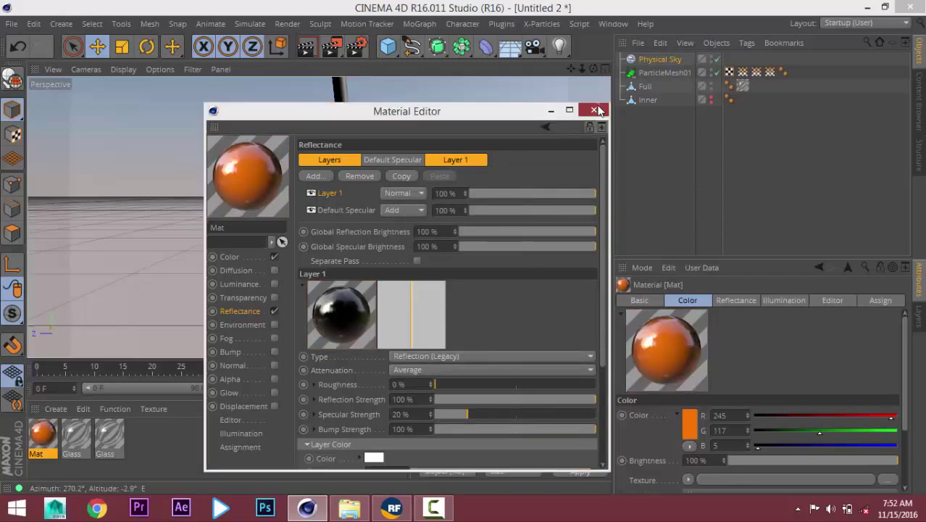
Apply Mat to ParticleMesh01 and add Global Illumination with the Object Visualization - Preview preset
{"action": "left_click_drag", "start_coordinate": [42, 435], "coordinate": [652, 74]}
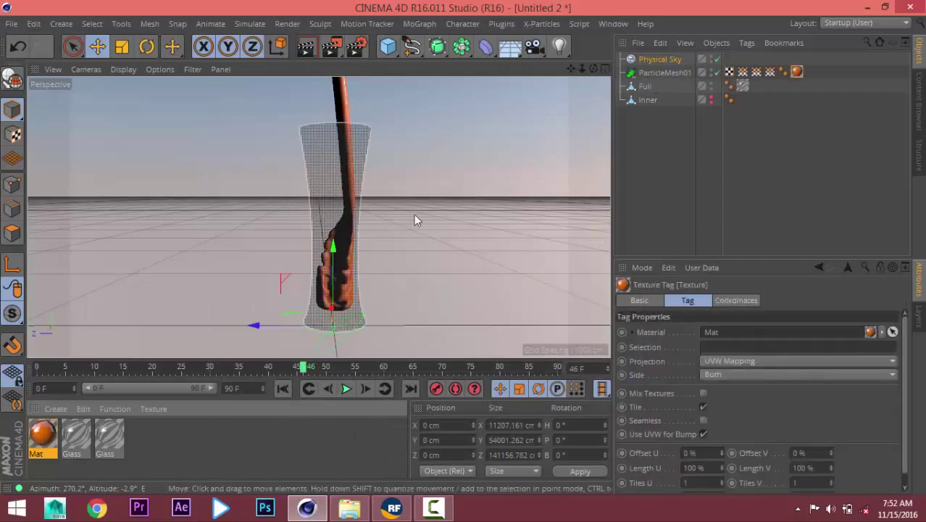
{"action": "left_click", "coordinate": [357, 47]}
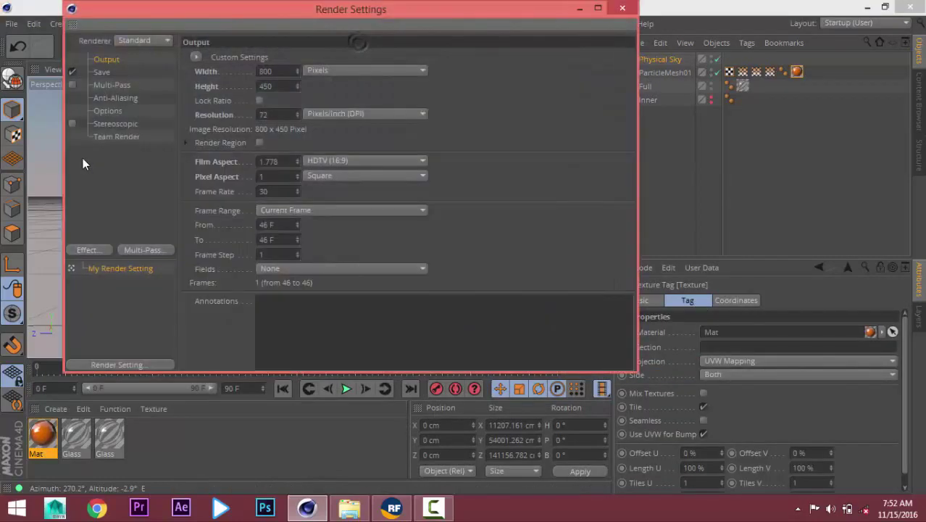
{"action": "right_click", "coordinate": [113, 185]}
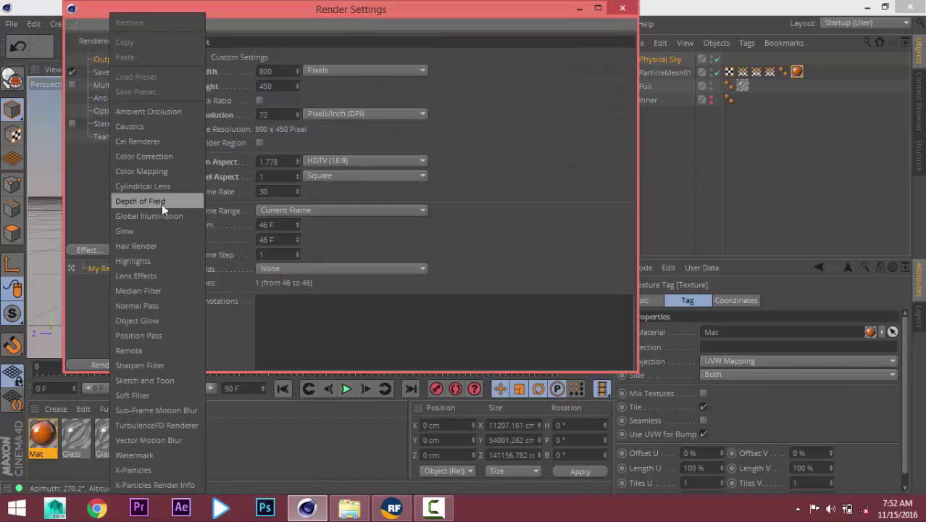
{"action": "key", "text": "Escape"}
{"action": "left_click", "coordinate": [296, 89]}
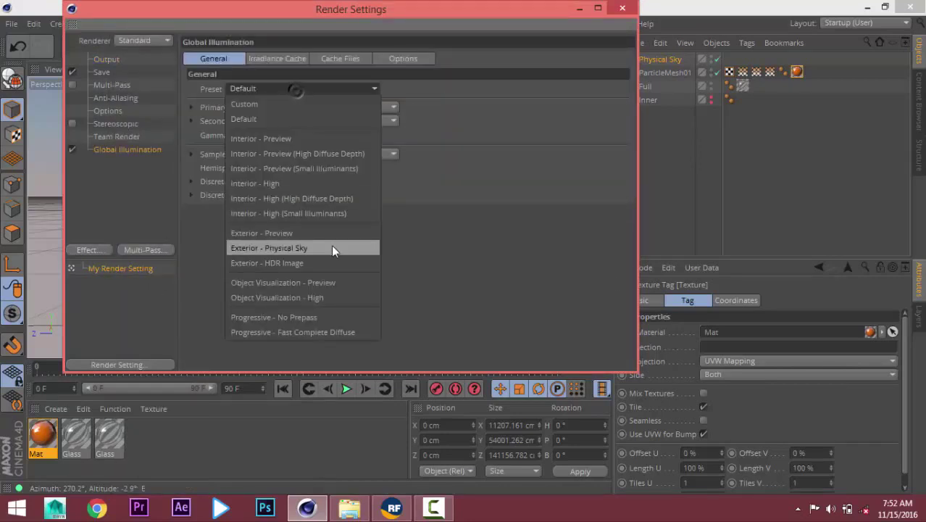
{"action": "left_click", "coordinate": [323, 286]}
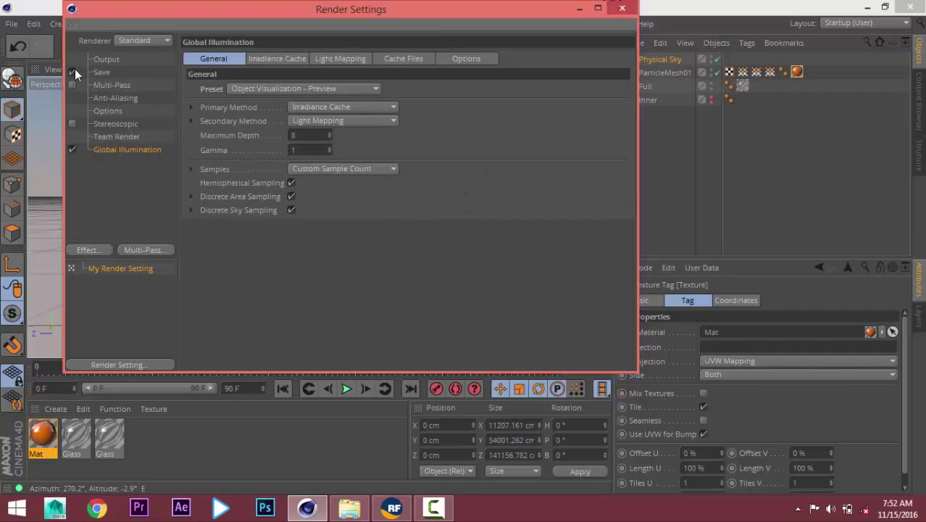
{"action": "left_click", "coordinate": [622, 8]}
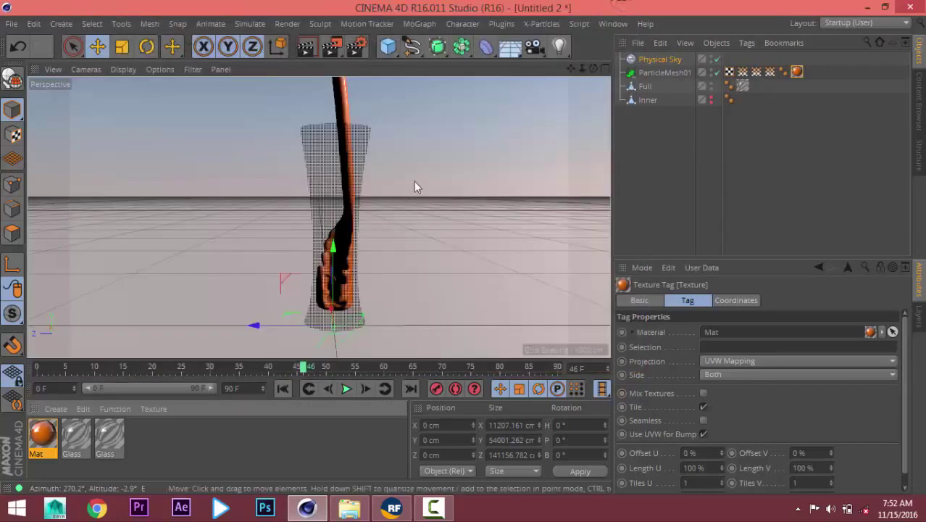
Render the active viewport to see the orange juice pouring into the glass
{"action": "left_click", "coordinate": [305, 48]}
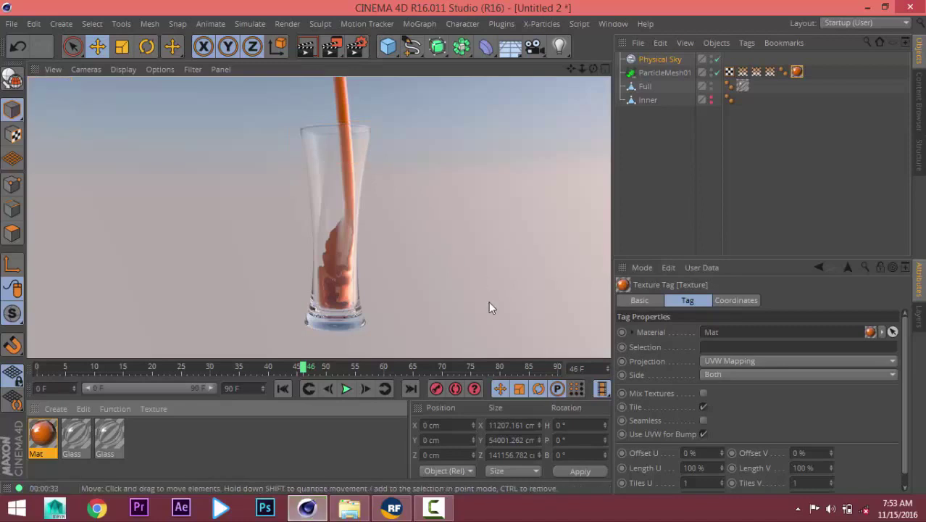
In File Explorer, go to 03 - Packshot > OUT and select the rendered packshot video
{"action": "left_click", "coordinate": [350, 507]}
{"action": "left_click", "coordinate": [358, 107]}
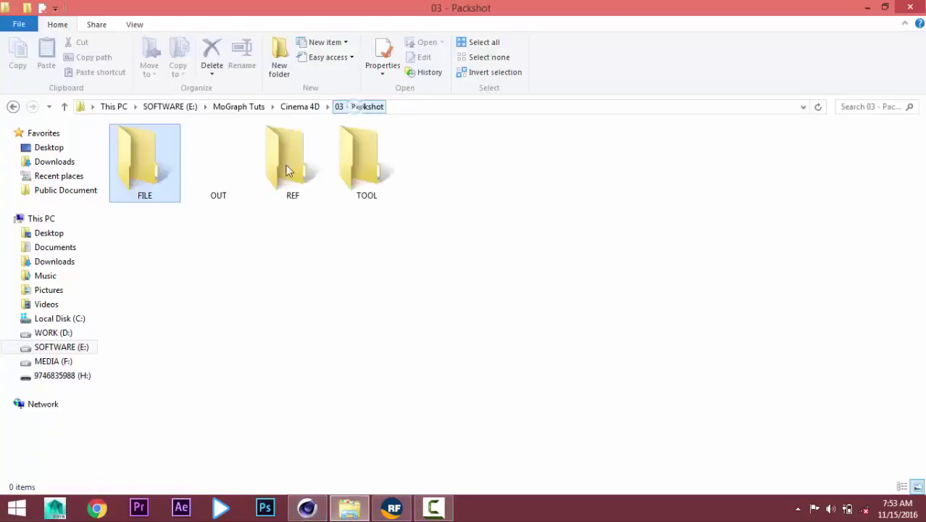
{"action": "double_click", "coordinate": [244, 165]}
{"action": "left_click", "coordinate": [117, 137]}
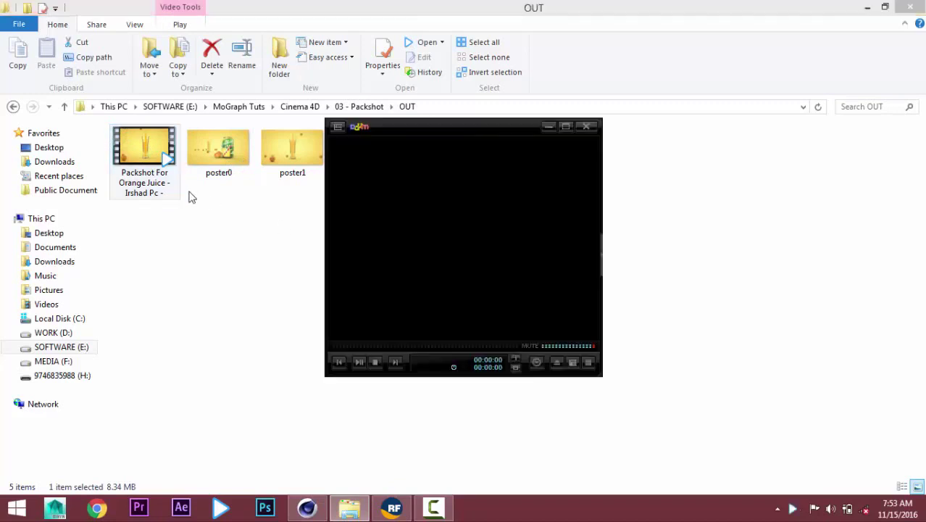
Play the orange juice packshot video full-screen from its beginning
{"action": "double_click", "coordinate": [412, 206]}
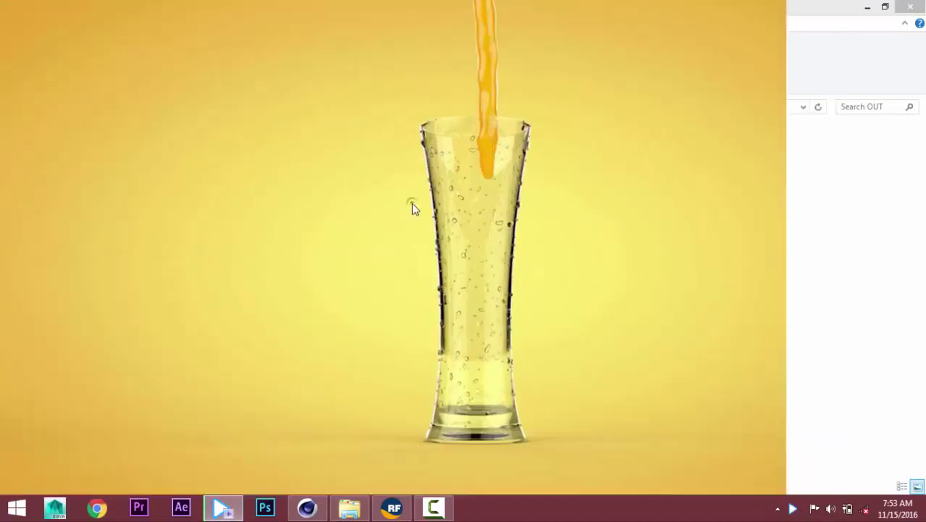
{"action": "scroll", "coordinate": [604, 377], "scroll_direction": "up", "scroll_amount": 1}
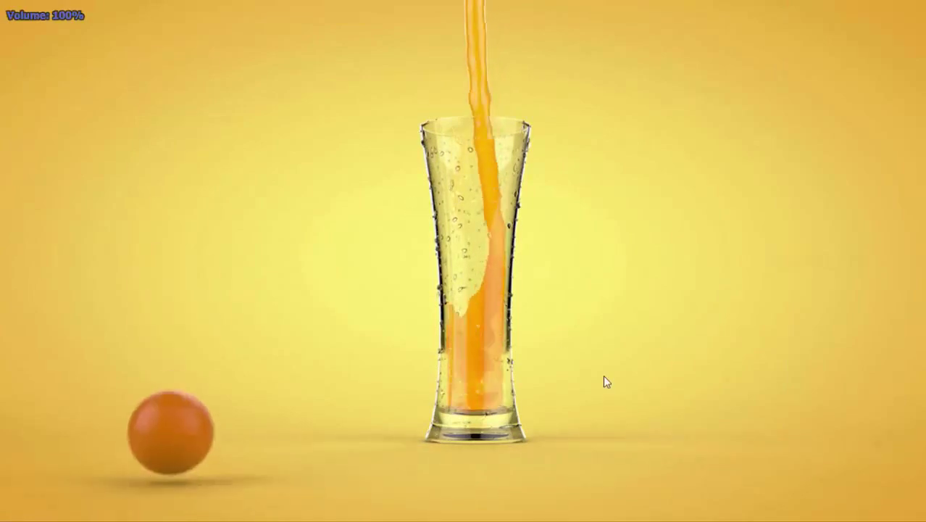
{"action": "key", "text": "Left"}
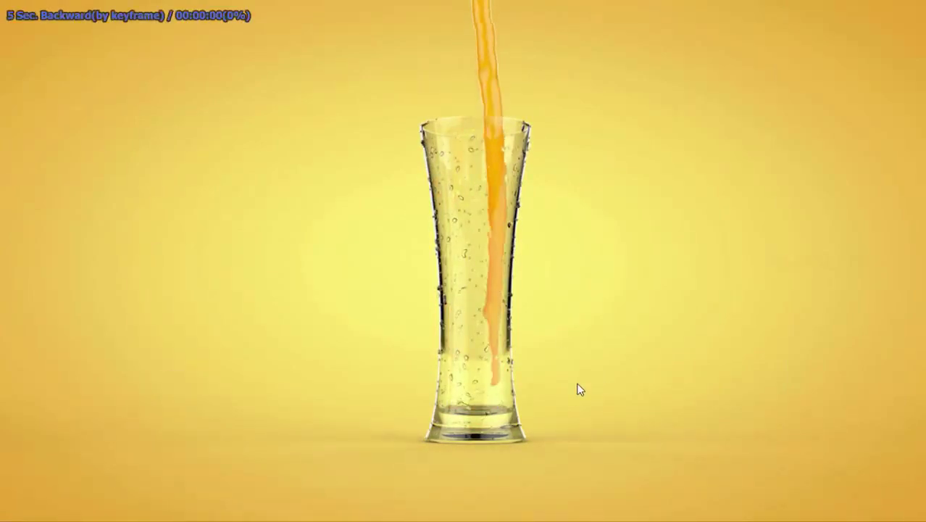